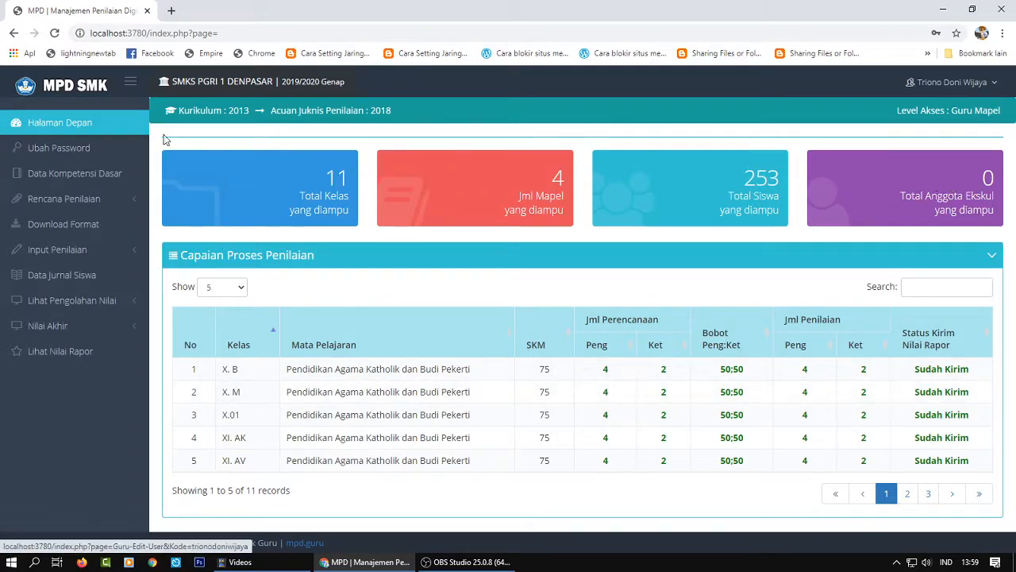
Open the Nilai Pengetahuan results under Lihat Pengolahan Nilai and check which classes can be chosen
click(86, 307)
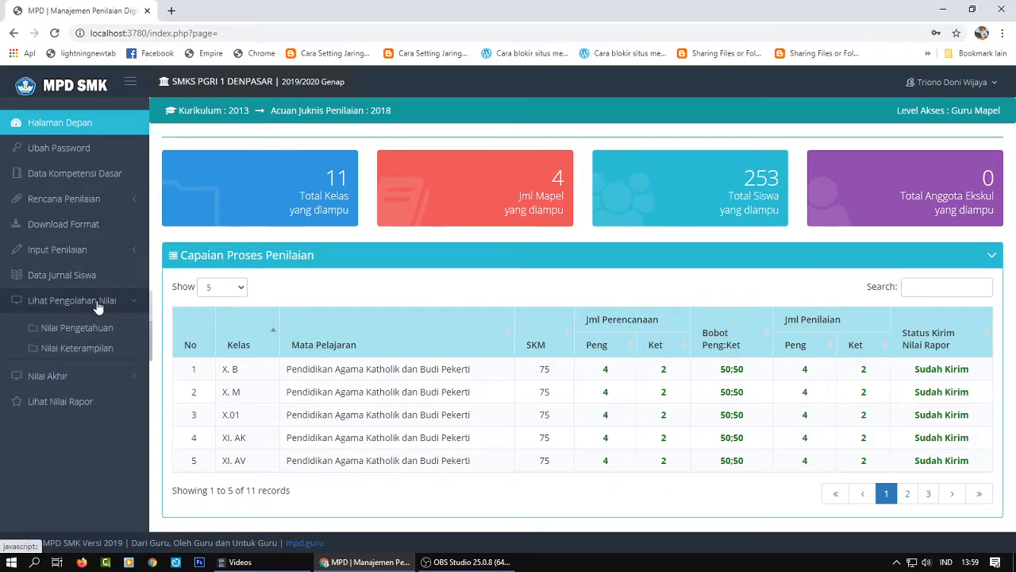
click(101, 330)
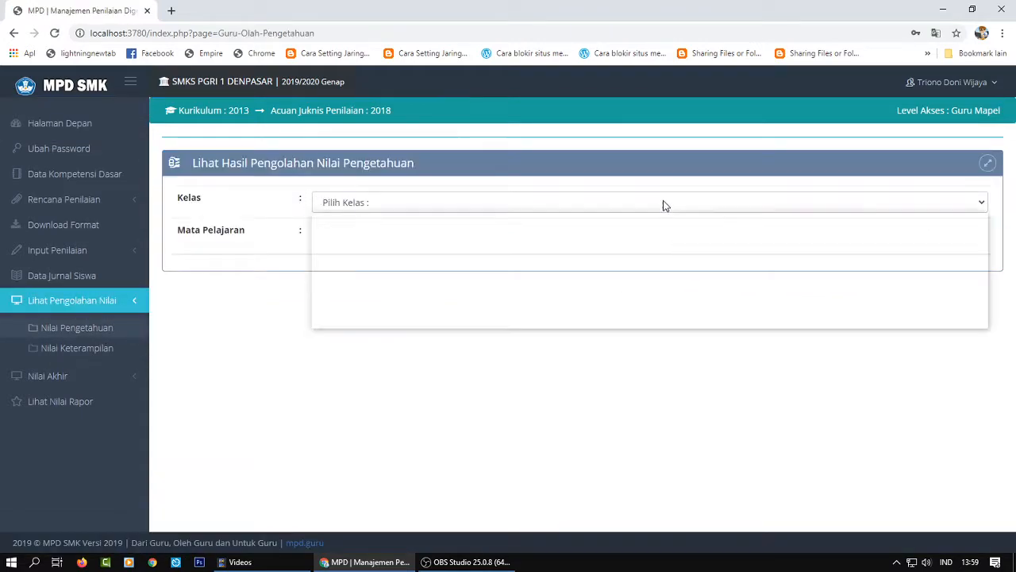
click(664, 203)
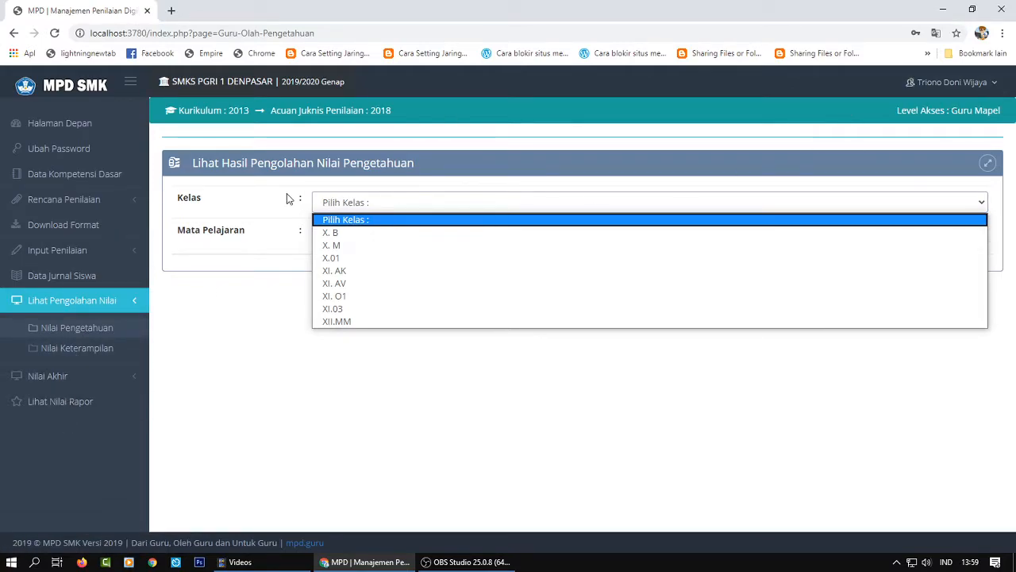
click(991, 93)
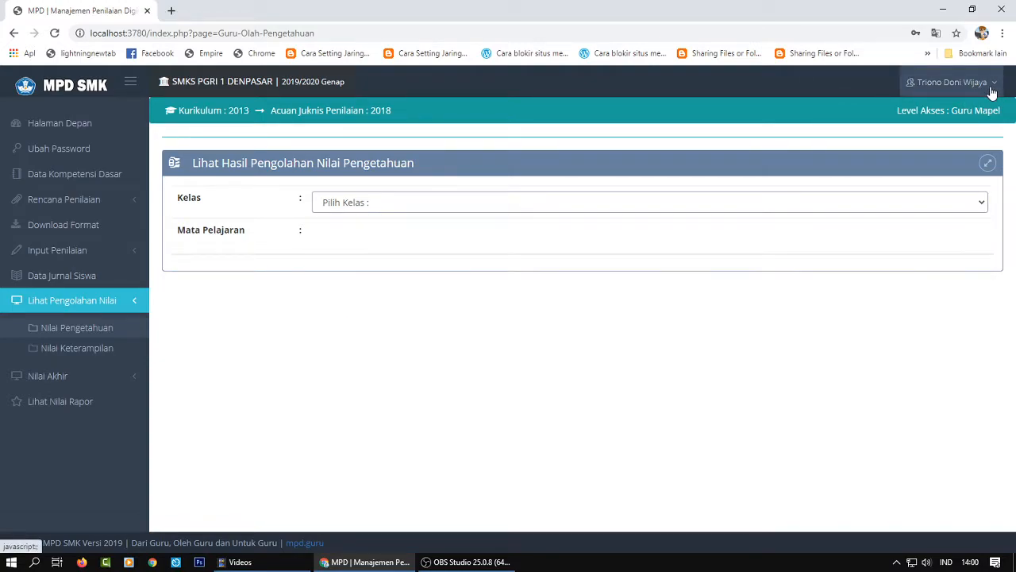
Switch the account's access level from subject teacher to Wali Kelas and acknowledge the change
click(991, 93)
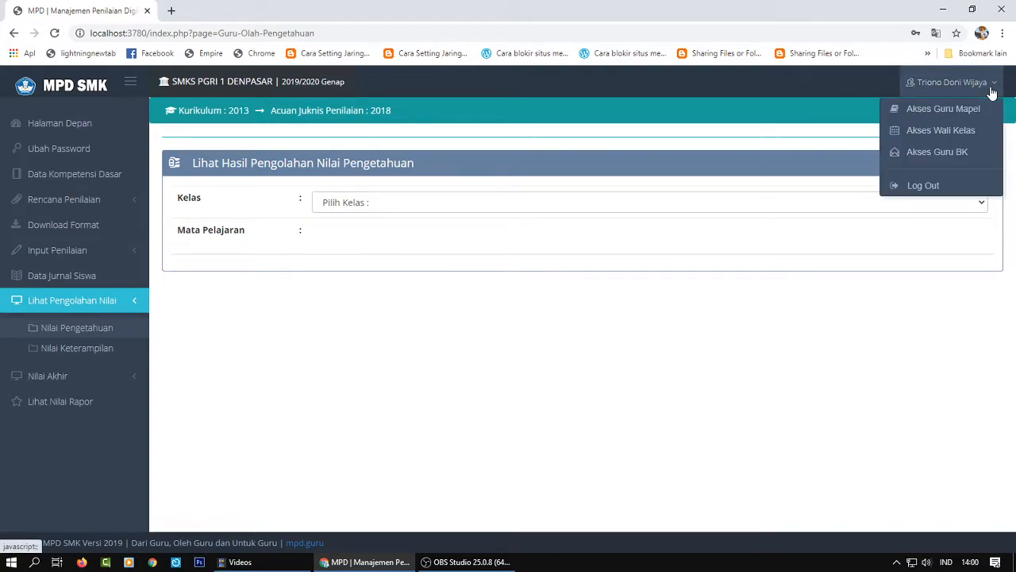
click(943, 130)
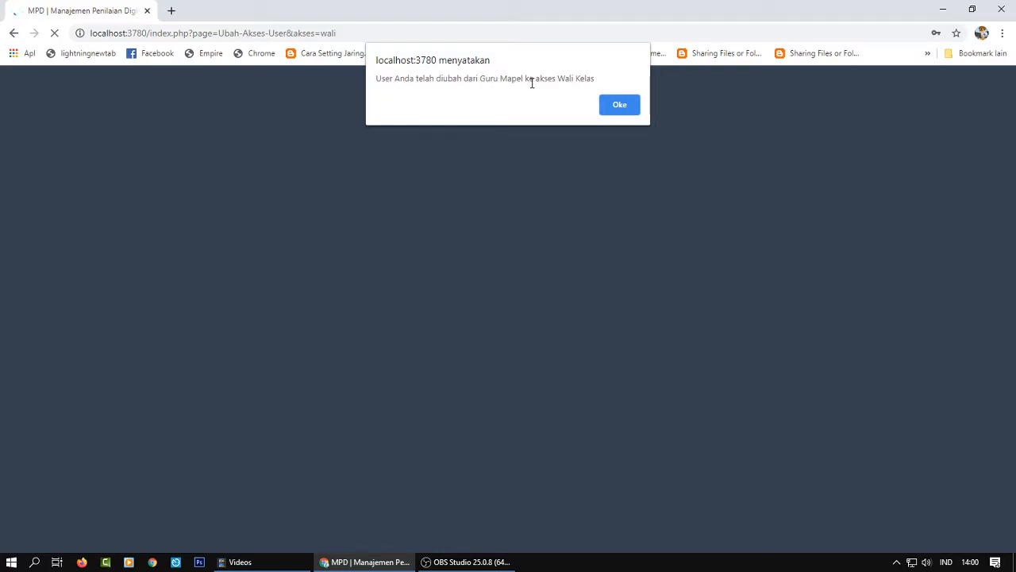
click(627, 103)
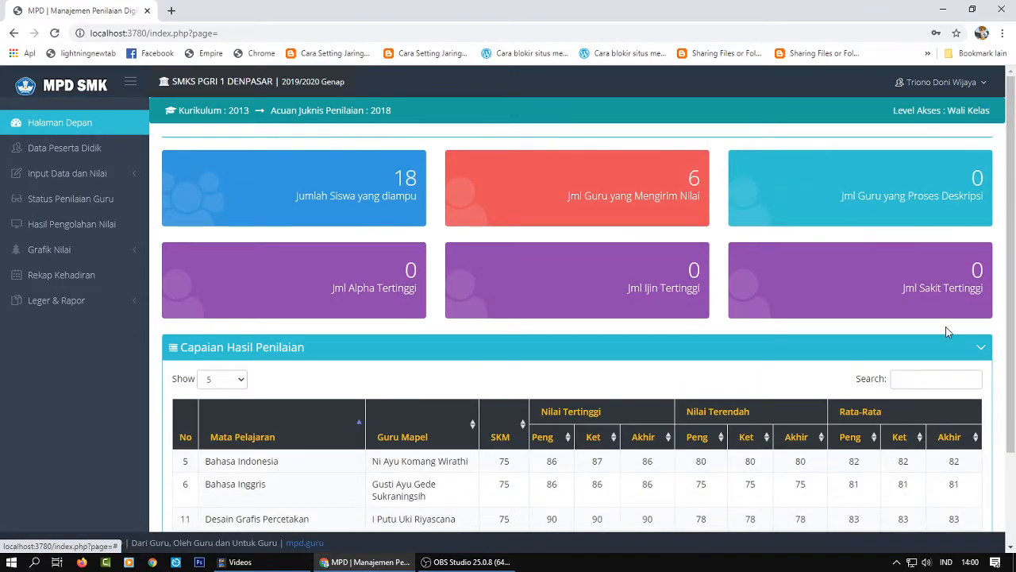
Set the Capaian Hasil Penilaian table on the front page to show 20 entries
scroll(949, 332, down, 2)
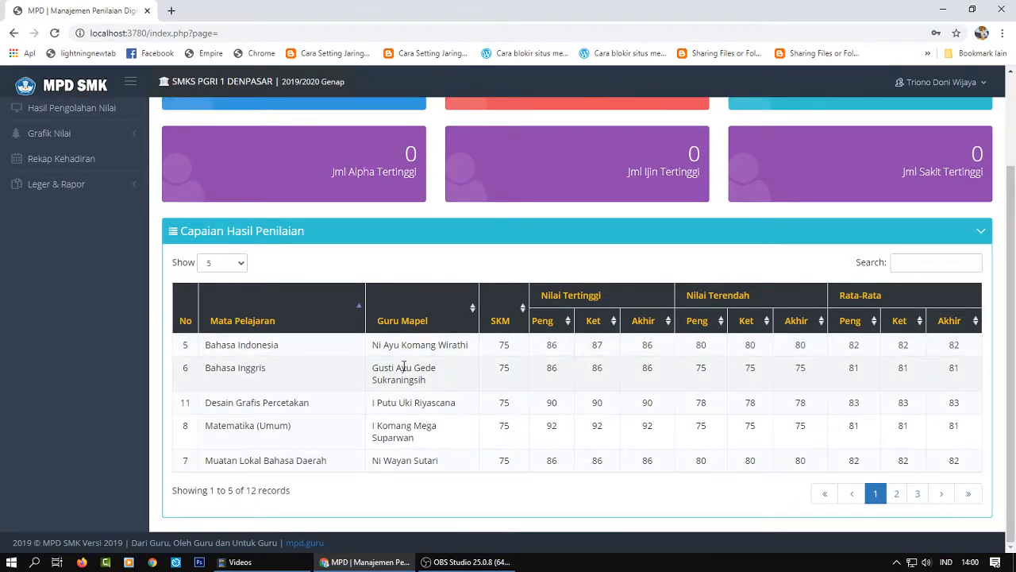
scroll(503, 390, up, 2)
scroll(794, 426, down, 2)
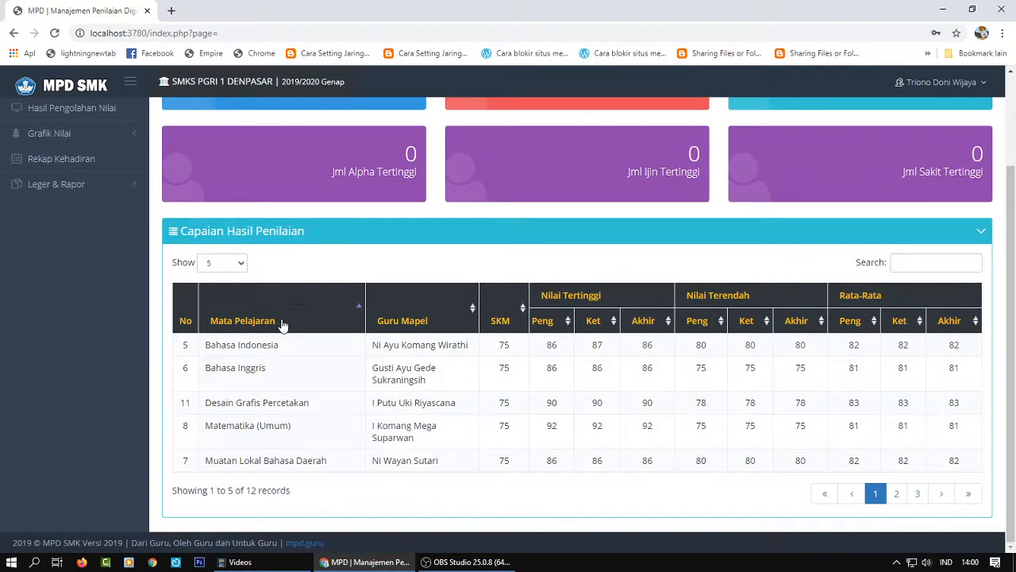
click(240, 265)
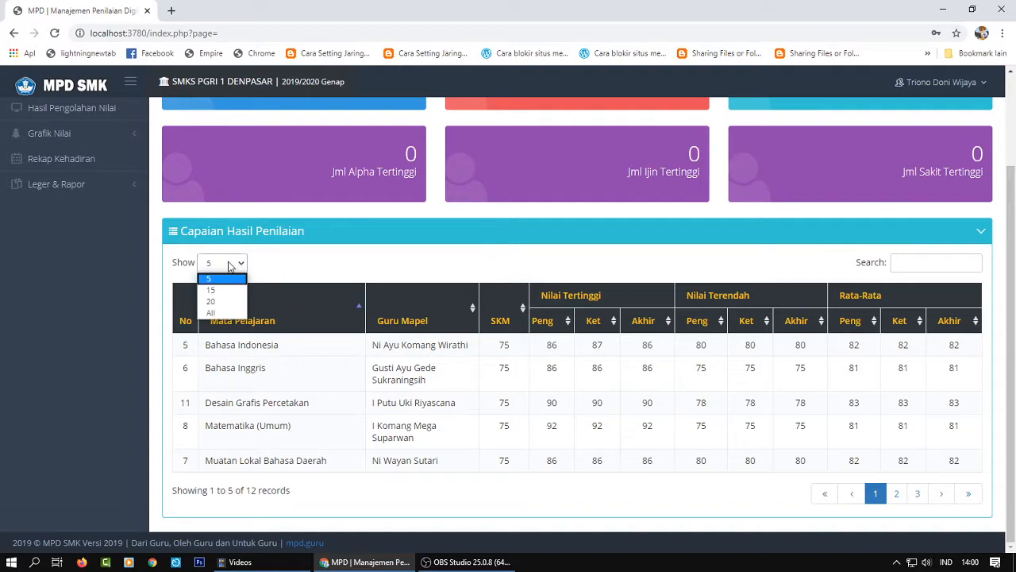
click(219, 302)
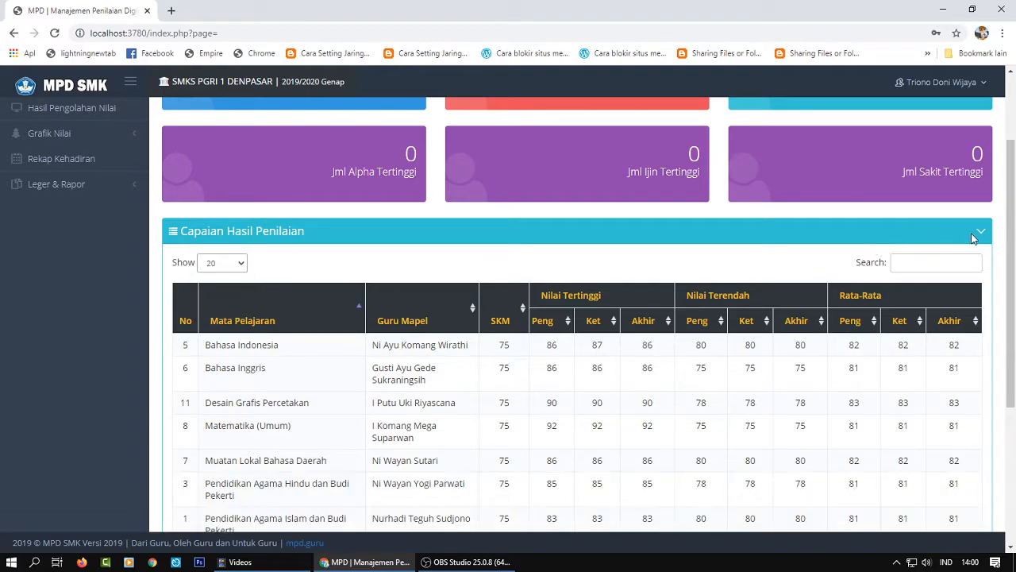
Examine the whole Capaian Hasil Penilaian table and the homeroom summary cards, keeping 20 entries shown
drag(1007, 234, 1002, 340)
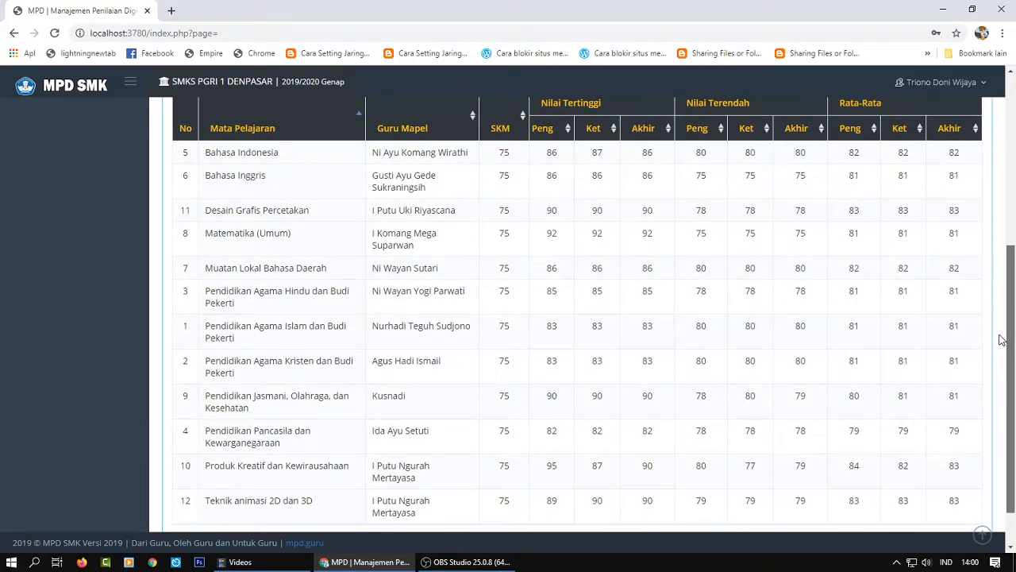
scroll(404, 174, up, 2)
click(243, 225)
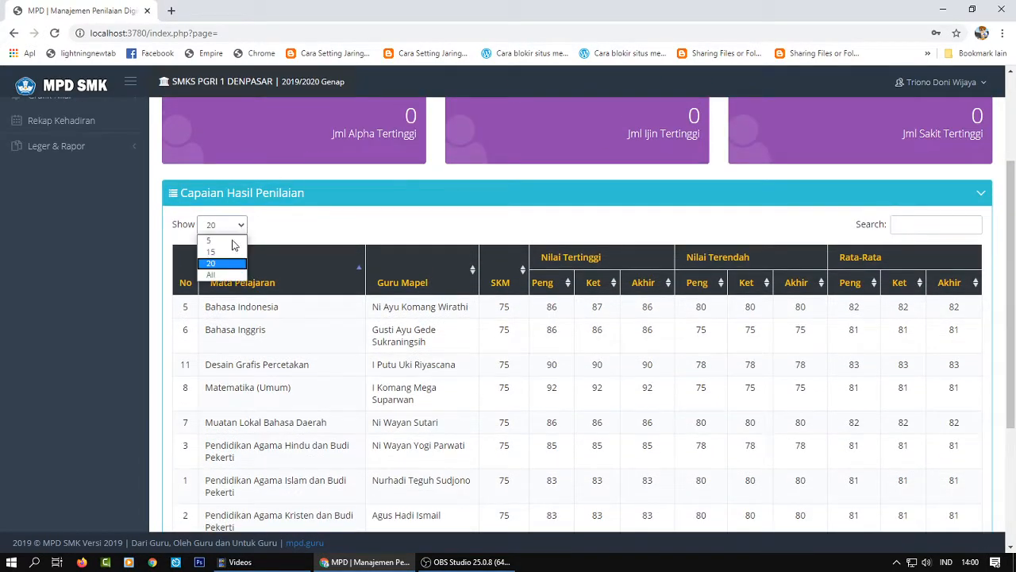
click(223, 263)
drag(1007, 300, 997, 447)
scroll(993, 409, up, 1)
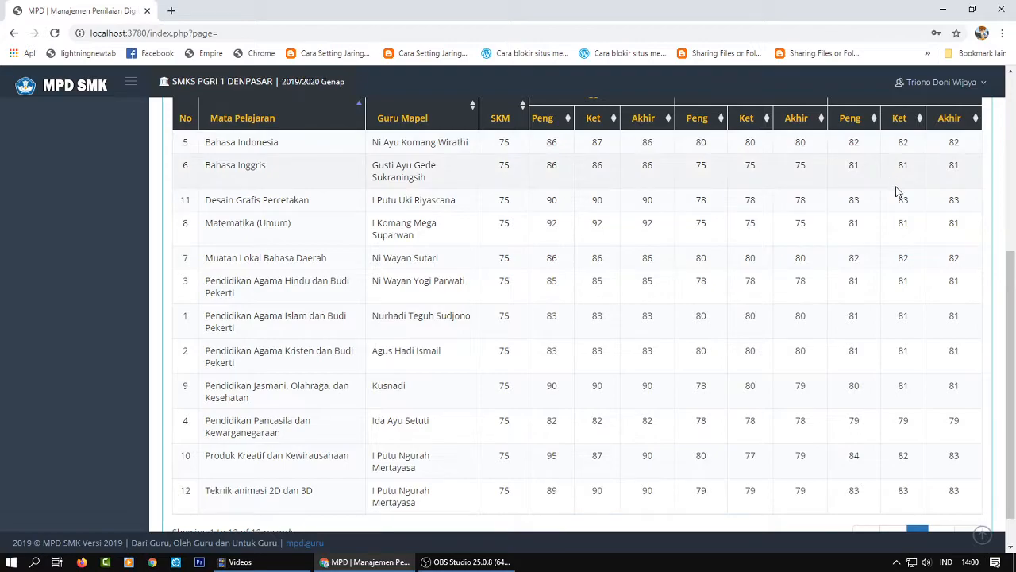
scroll(1002, 373, down, 1)
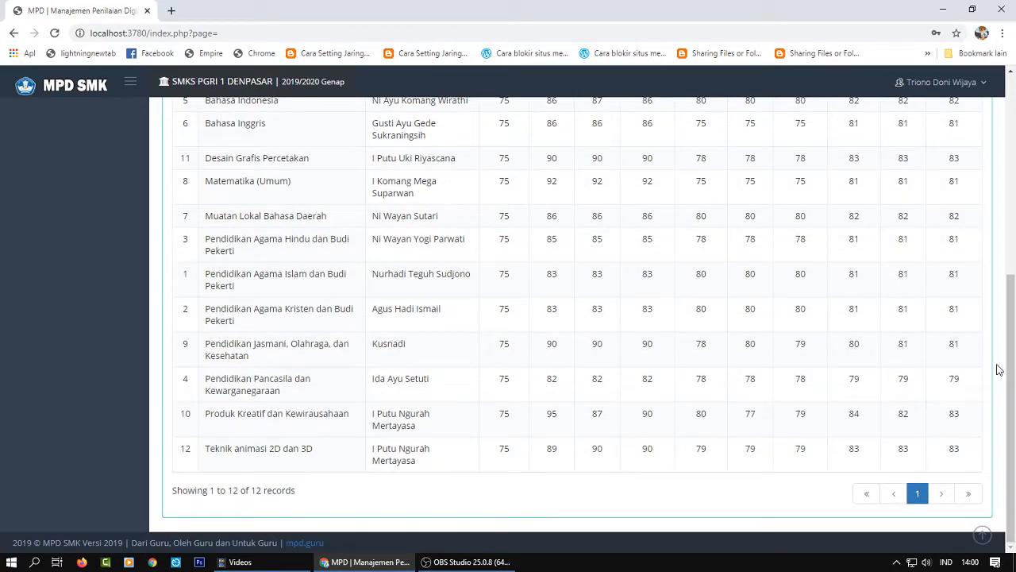
drag(1010, 384, 1007, 166)
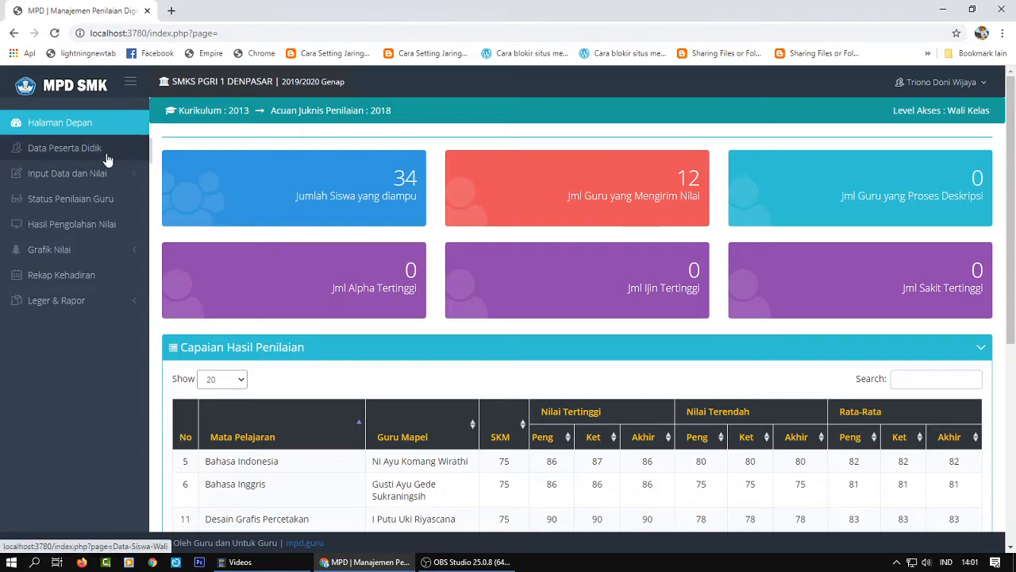
View the Data Peserta Didik page and load the Input Kehadiran Siswa form for class XI. MM
click(60, 157)
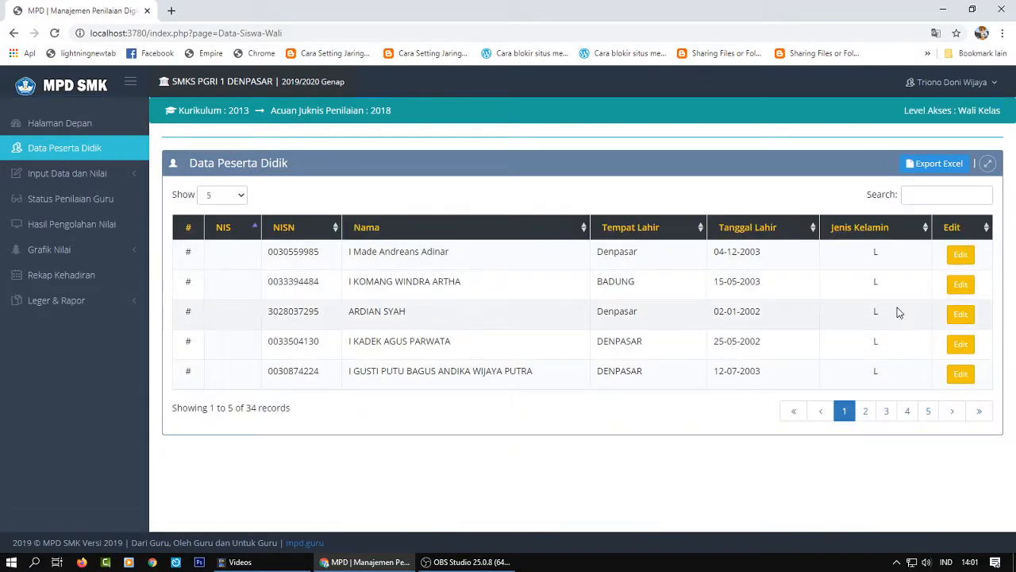
click(66, 179)
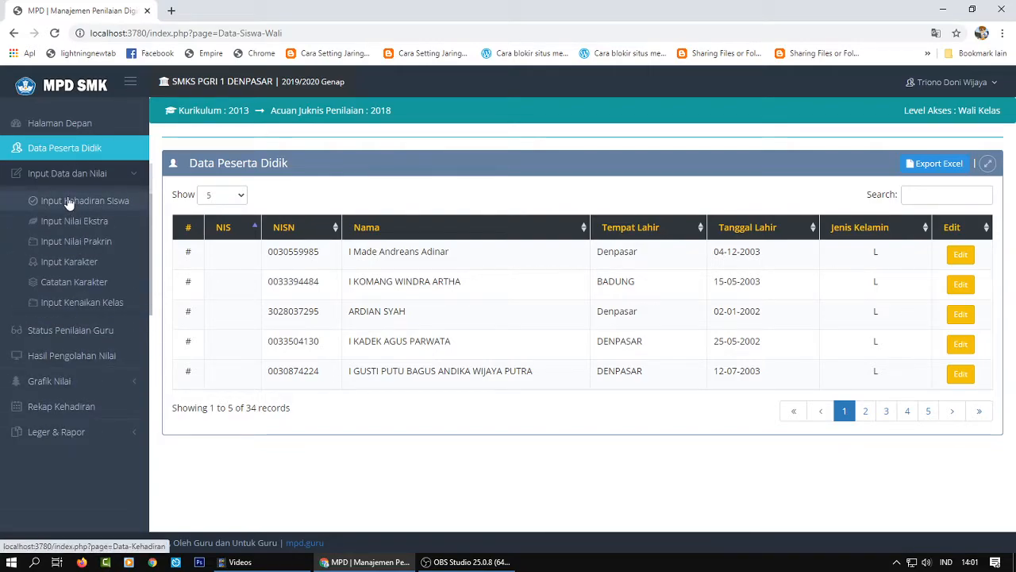
click(76, 202)
click(465, 203)
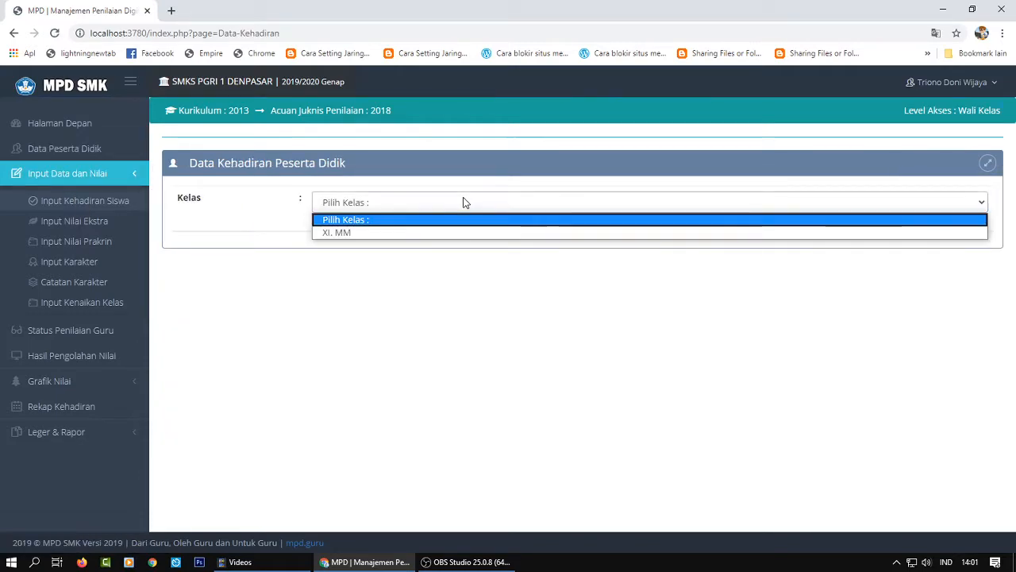
click(337, 233)
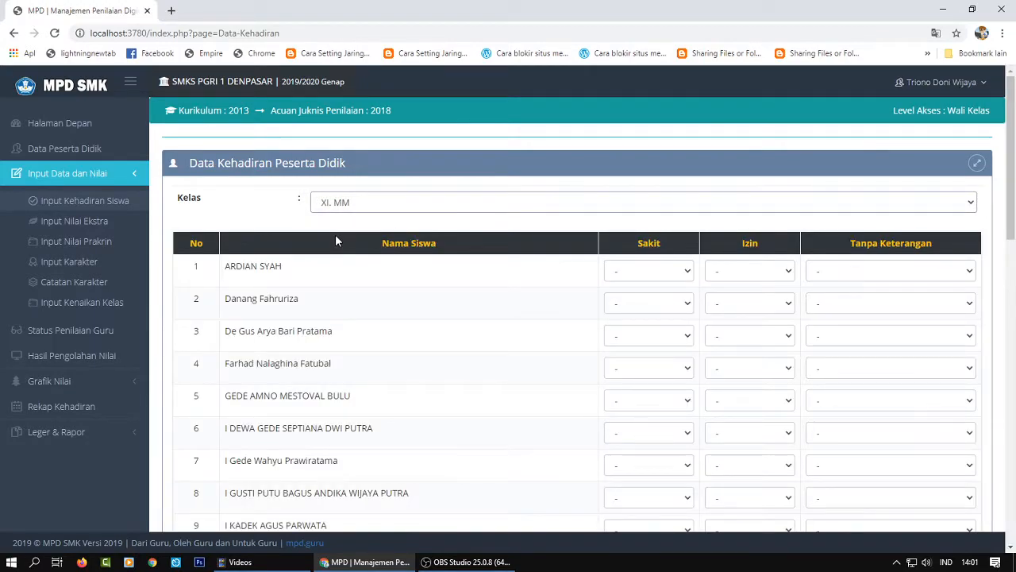
Look through the class XI. MM attendance form, including the student rows, the absence columns and the save option
scroll(945, 274, down, 5)
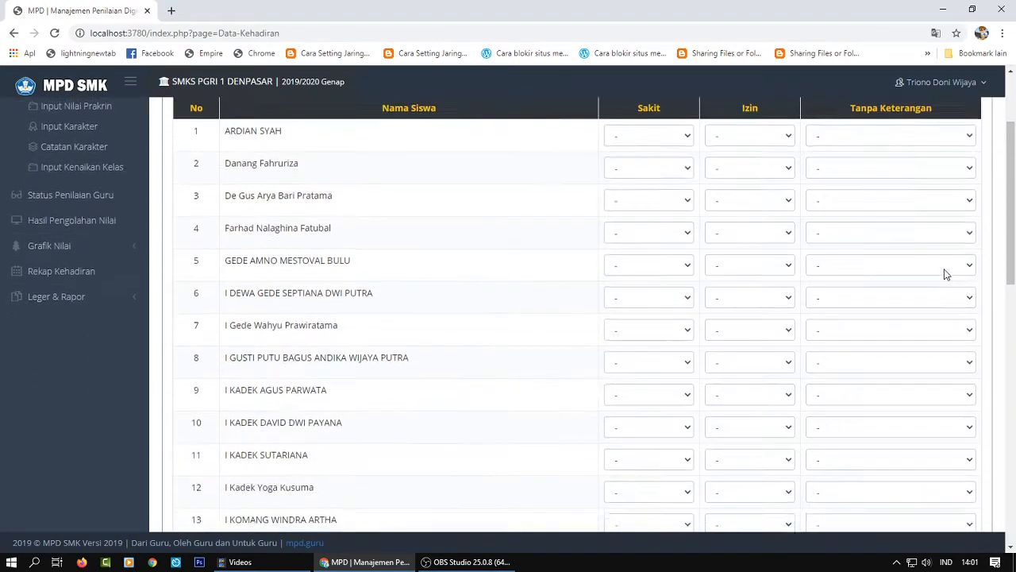
scroll(527, 307, down, 6)
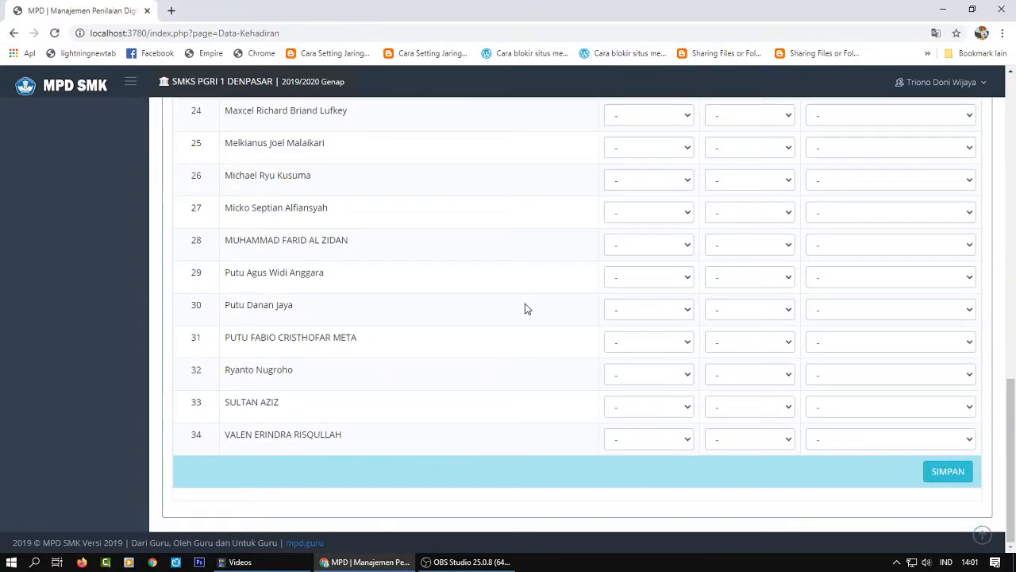
scroll(524, 308, up, 10)
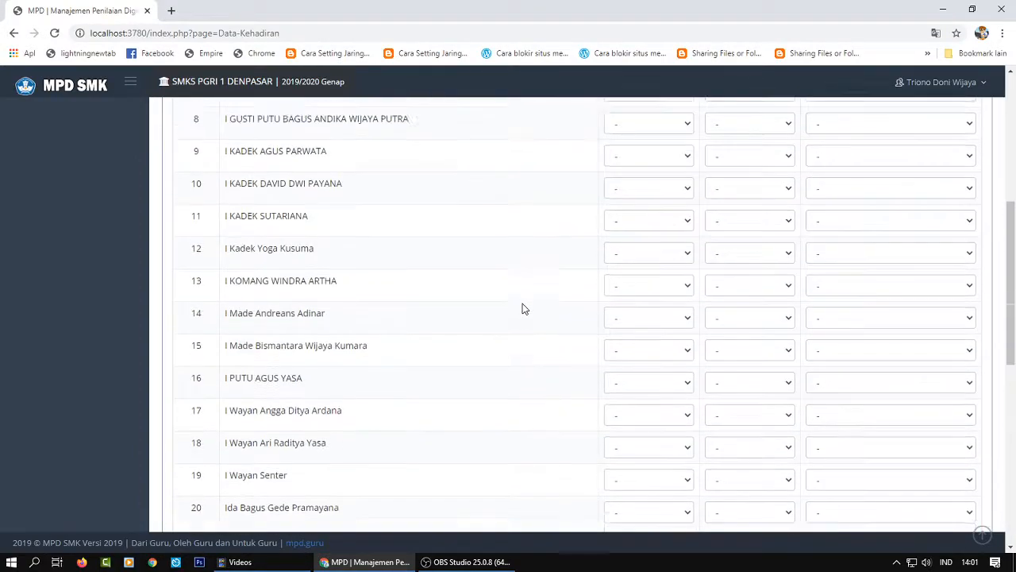
scroll(514, 295, up, 2)
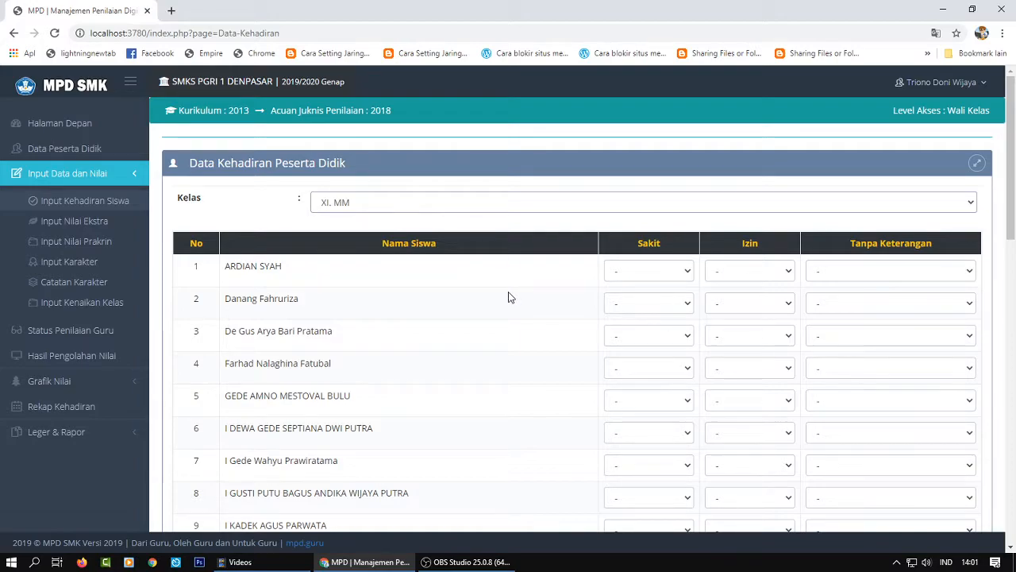
scroll(510, 296, down, 2)
scroll(505, 293, up, 2)
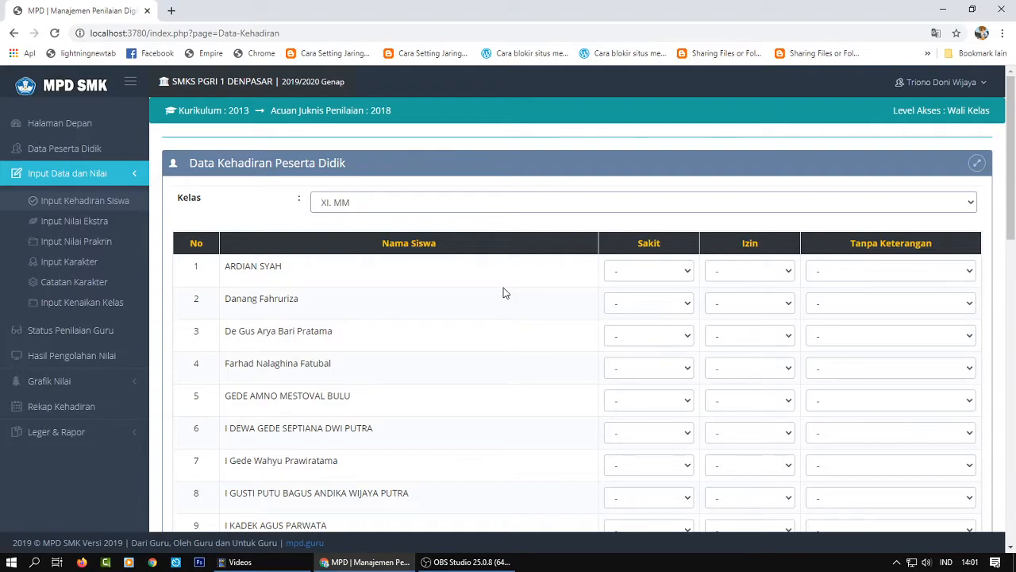
scroll(503, 293, down, 3)
scroll(503, 292, down, 6)
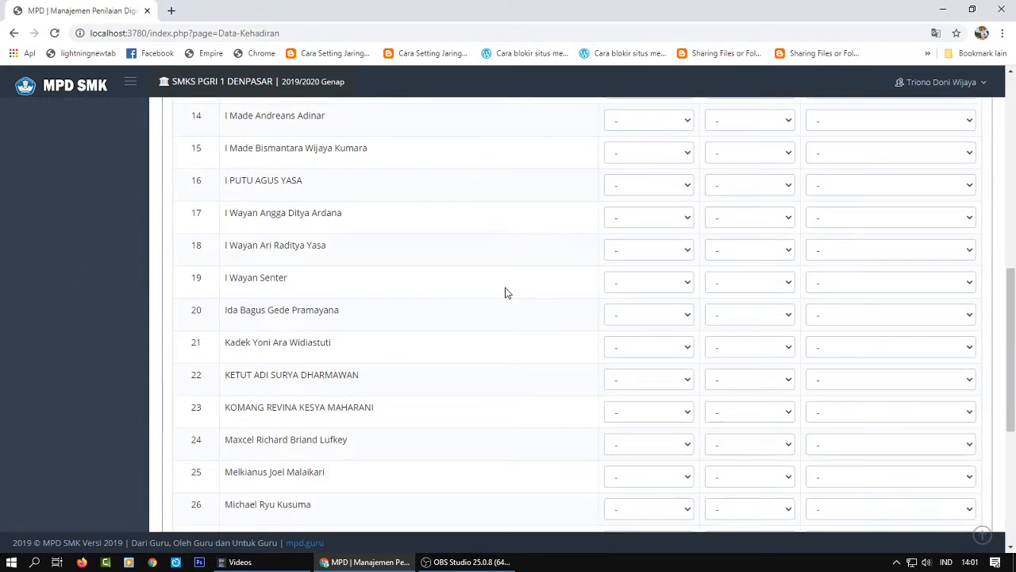
scroll(511, 289, up, 8)
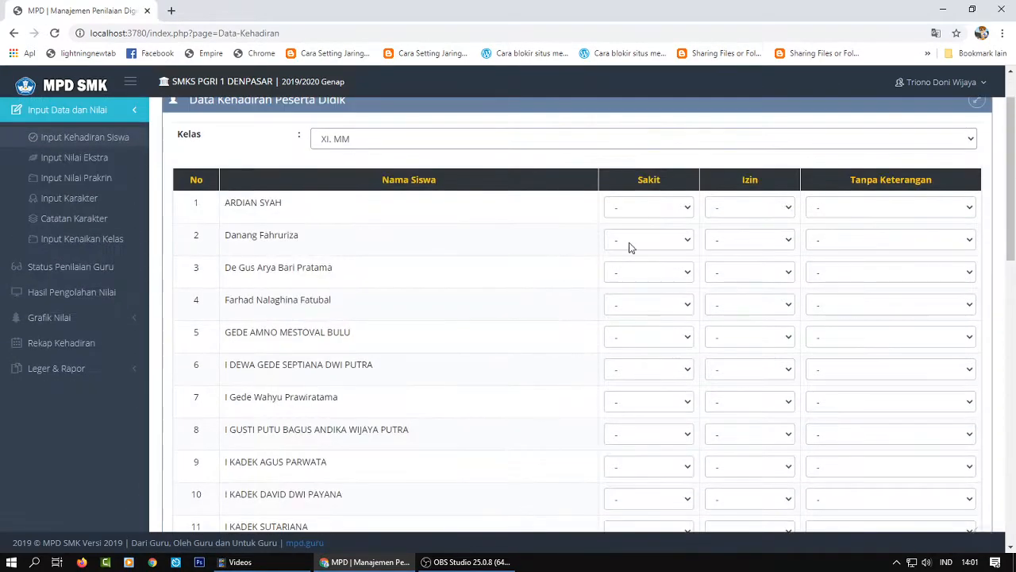
Check the selectable Sakit values for the first student and the class choices, keeping class XI. MM
click(690, 208)
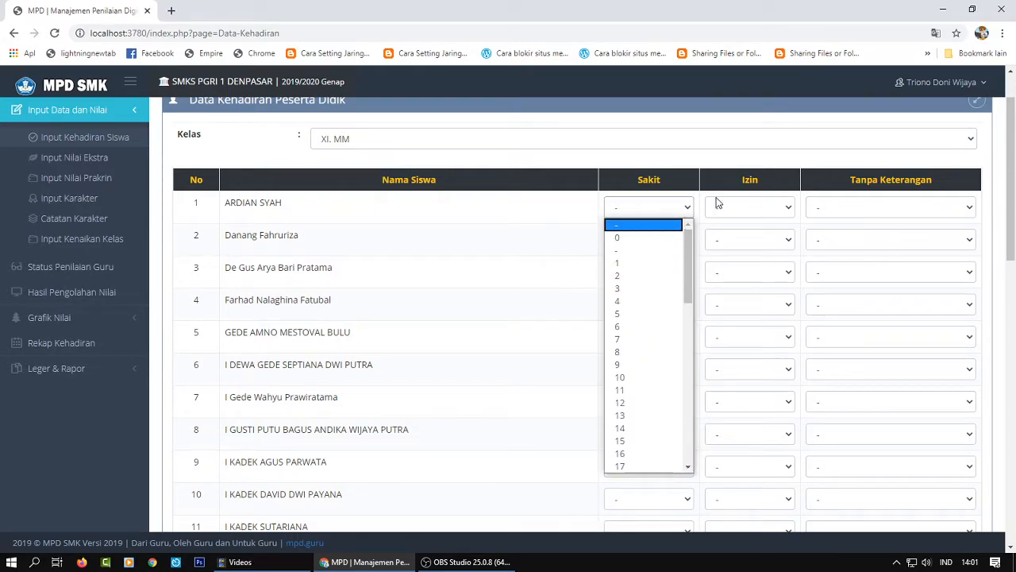
click(821, 141)
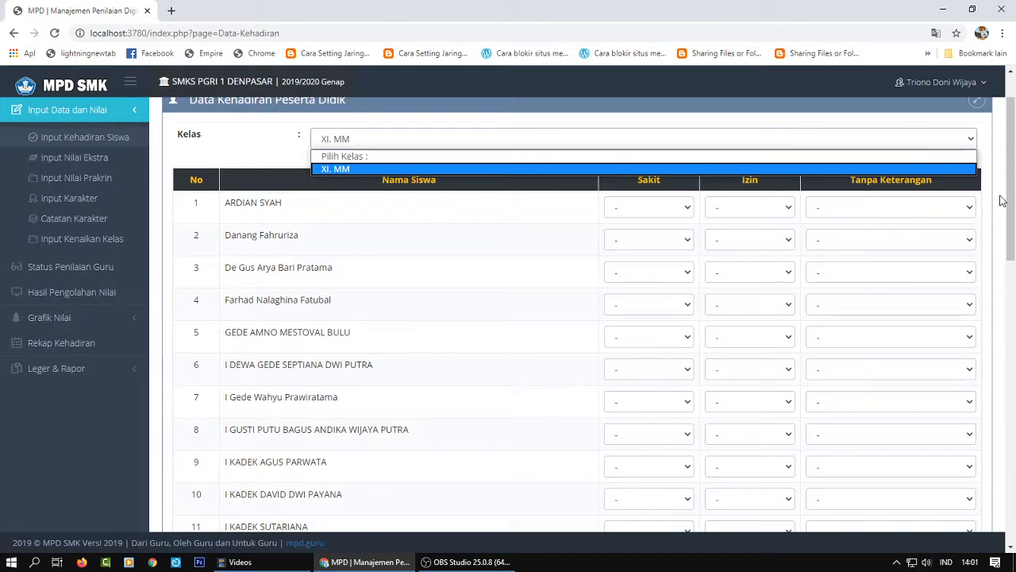
click(452, 168)
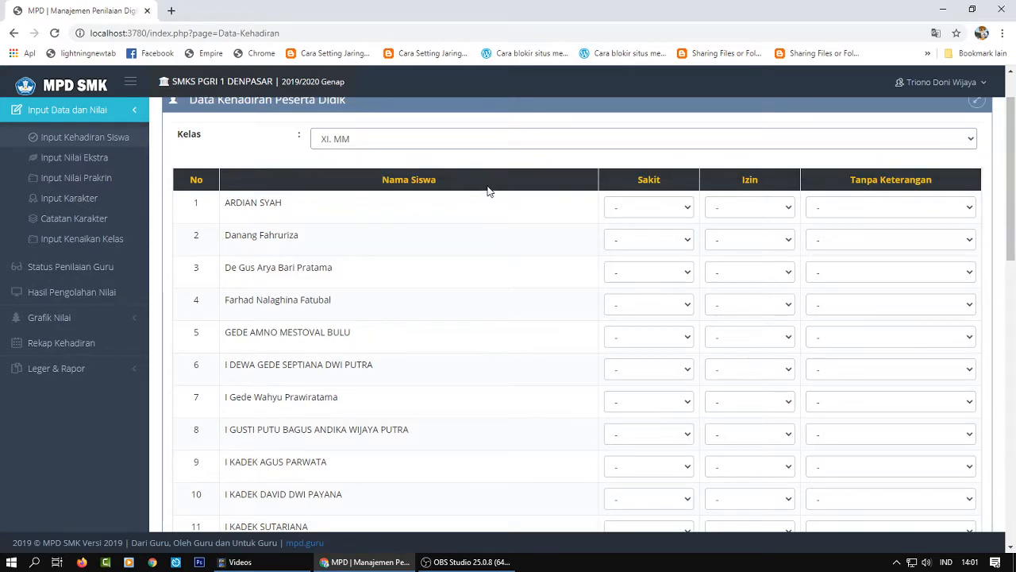
scroll(480, 306, down, 6)
scroll(513, 288, up, 7)
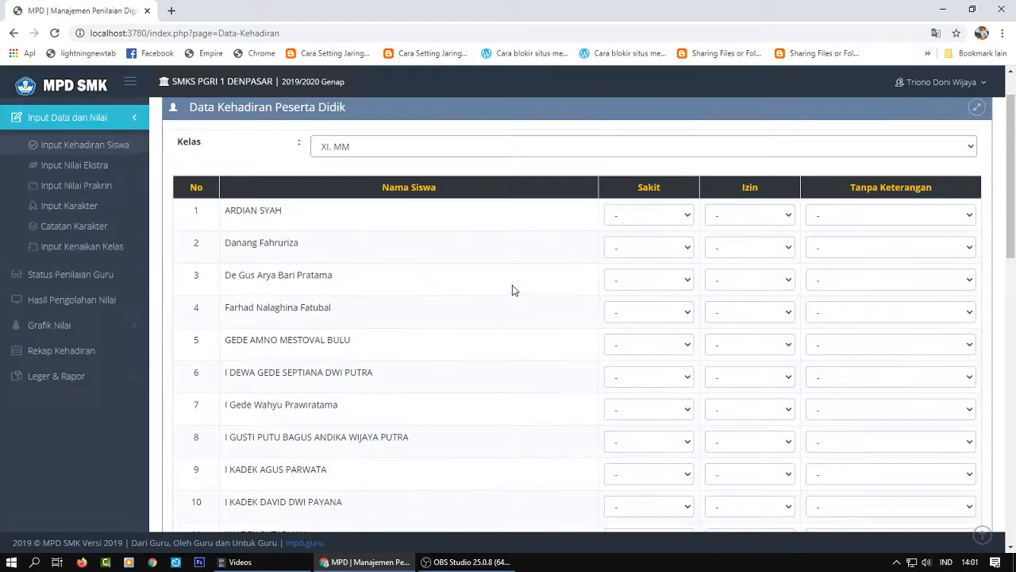
Set the first student's Sakit value to 1, and change it to 0
click(686, 273)
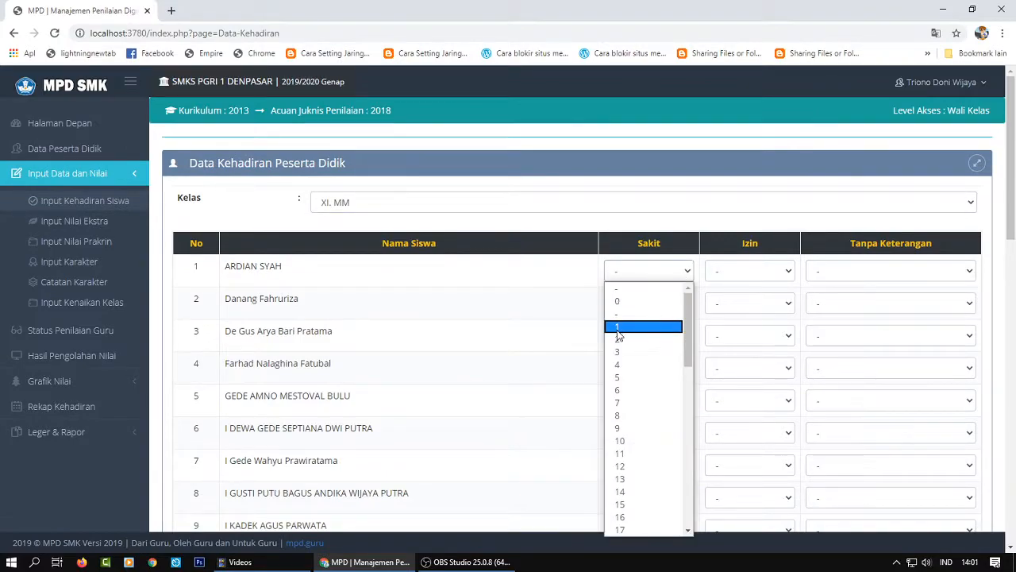
click(621, 331)
click(684, 273)
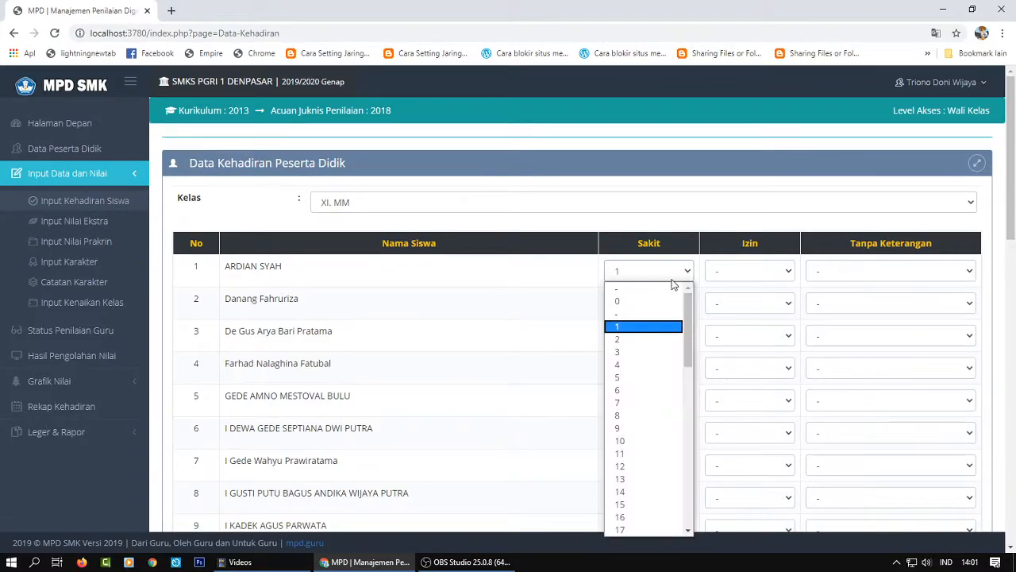
click(643, 308)
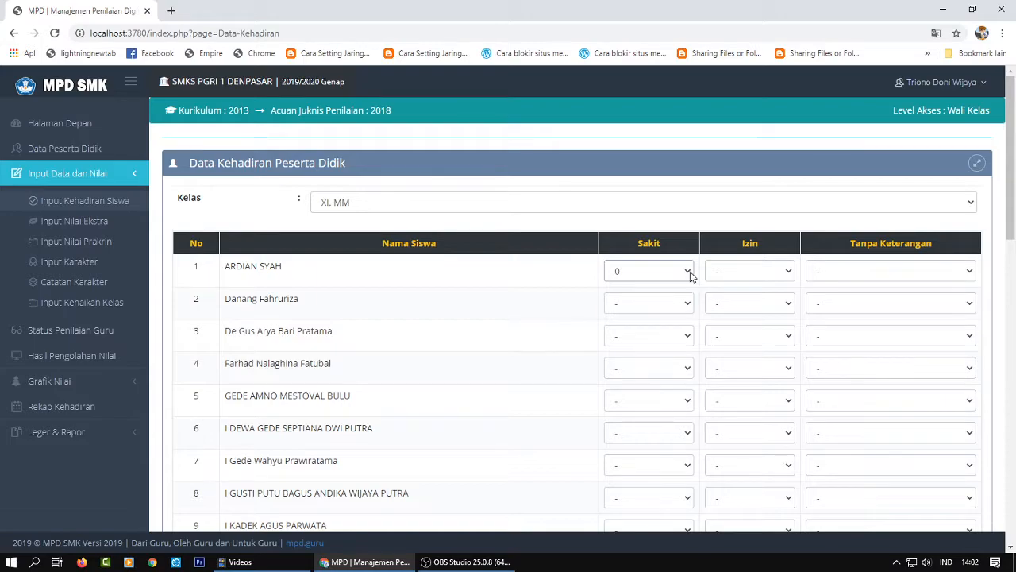
click(687, 272)
click(624, 298)
drag(1011, 227, 1010, 527)
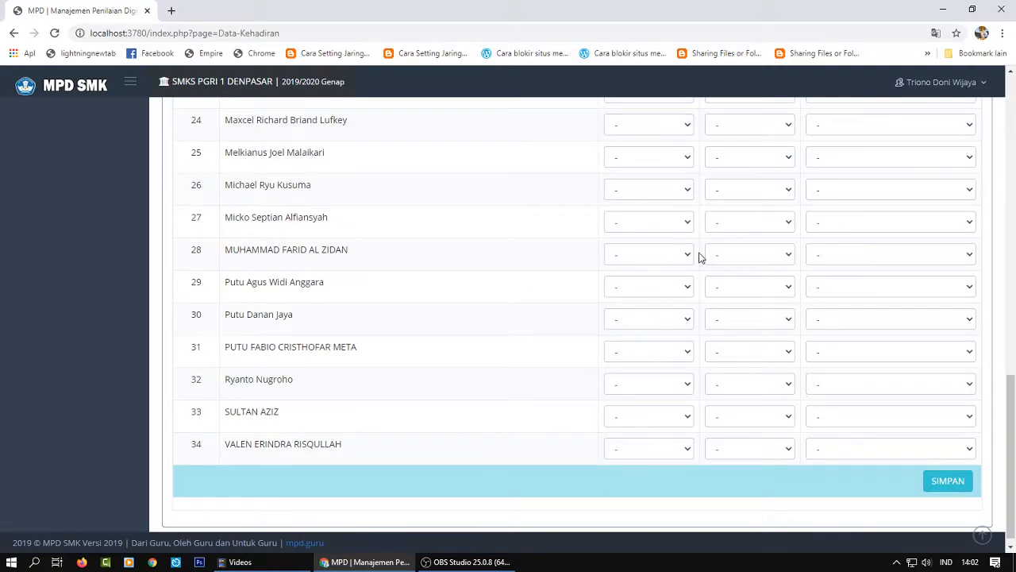
Save the attendance data for class XI. MM and dismiss the confirmation message
click(949, 481)
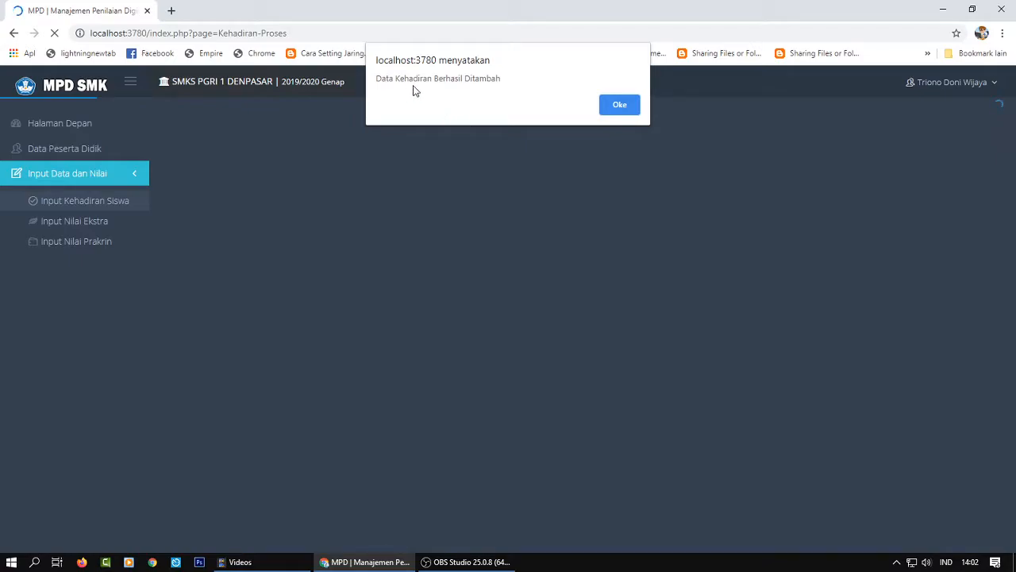
click(621, 111)
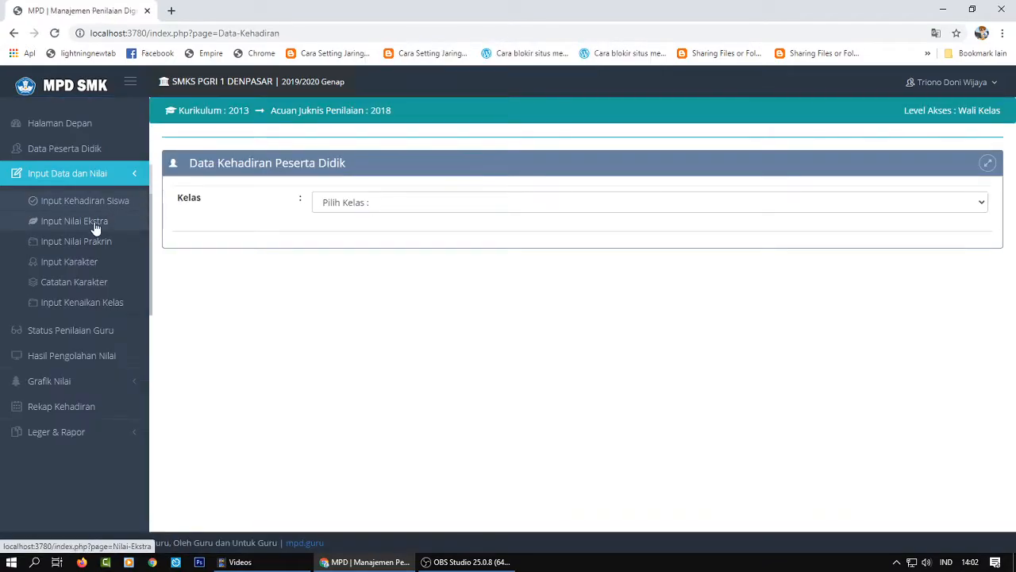
Load the Input Nilai Ekstra data for class XI. MM and open the form for adding extracurricular grades
click(94, 223)
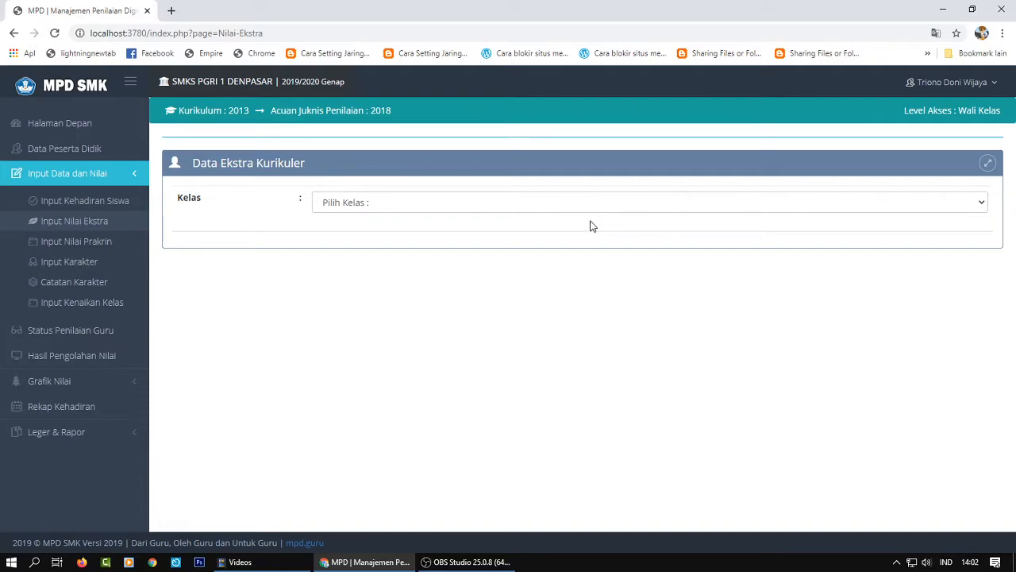
click(606, 206)
click(486, 230)
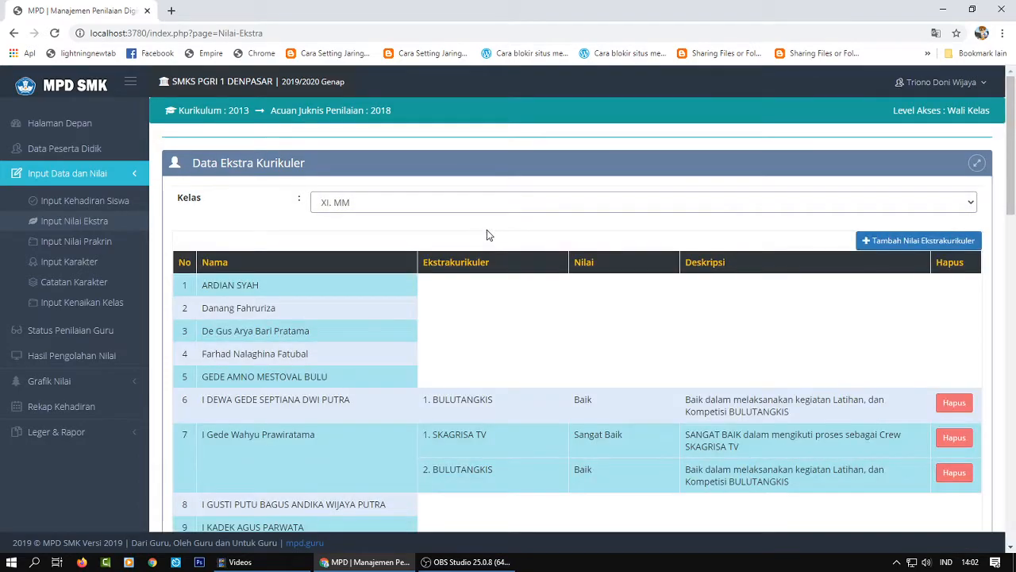
scroll(887, 350, down, 3)
scroll(865, 357, up, 3)
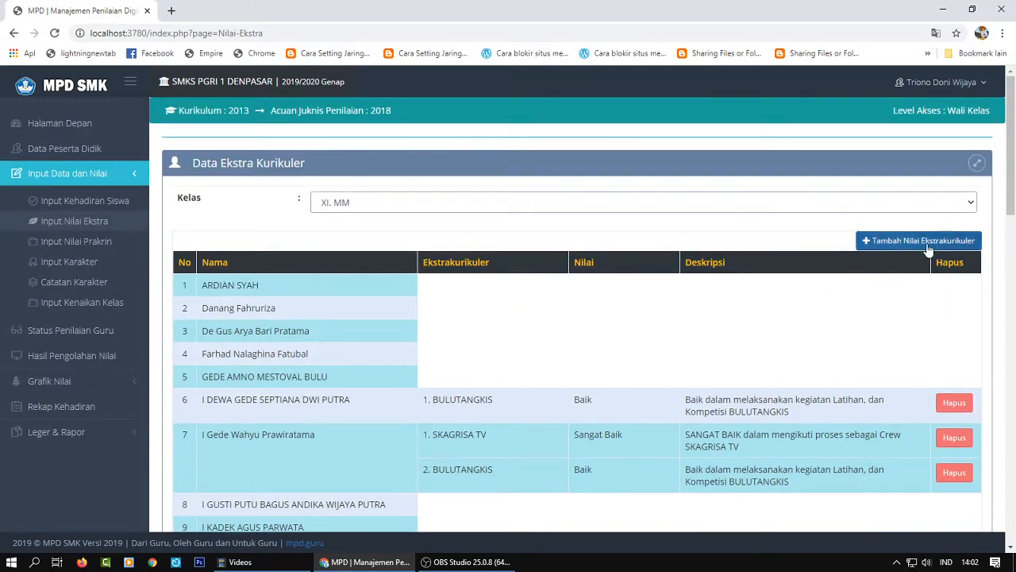
click(885, 243)
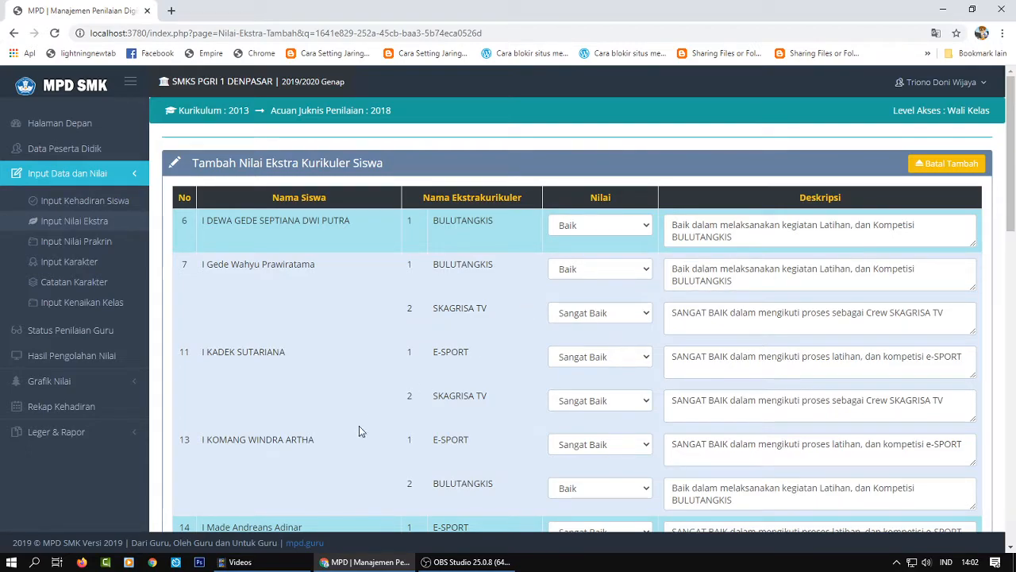
Launch Word 2013 and create a blank document
click(34, 562)
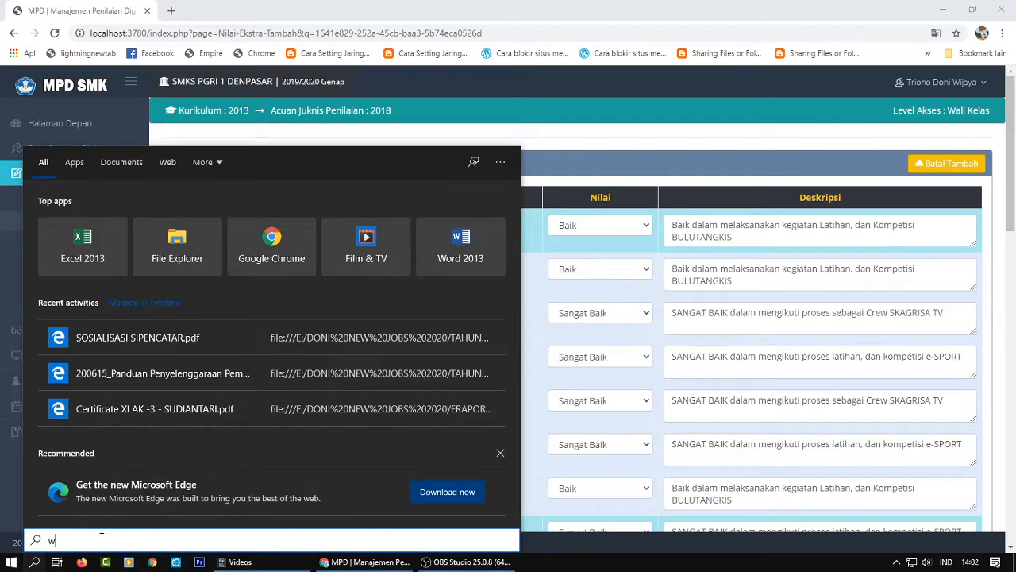
text(wo)
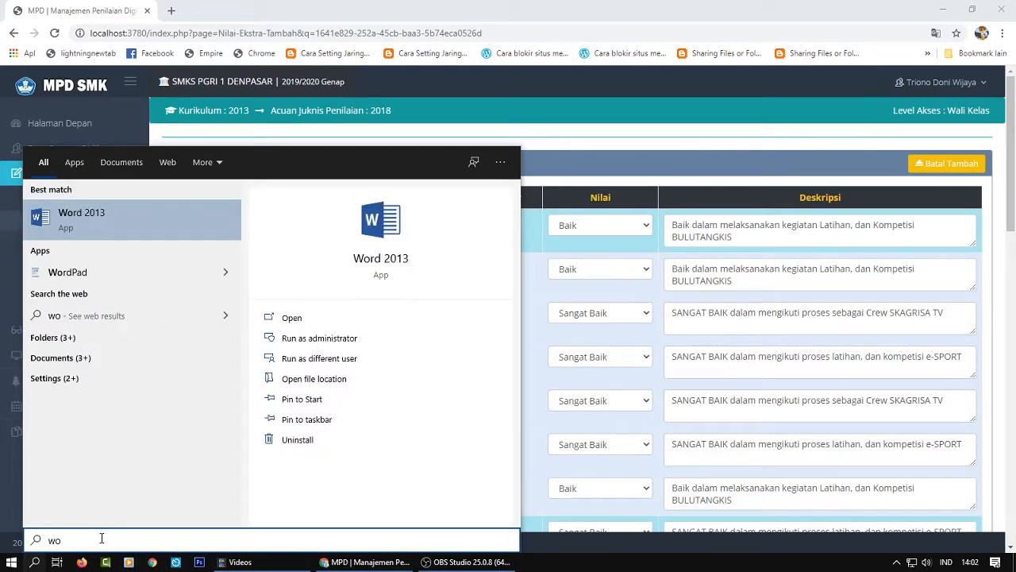
click(381, 258)
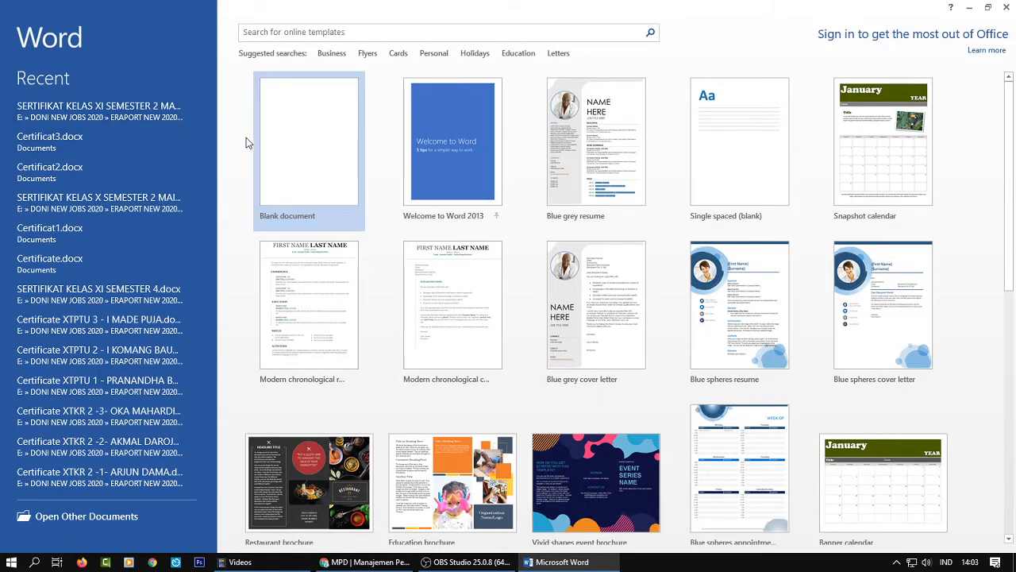
click(317, 146)
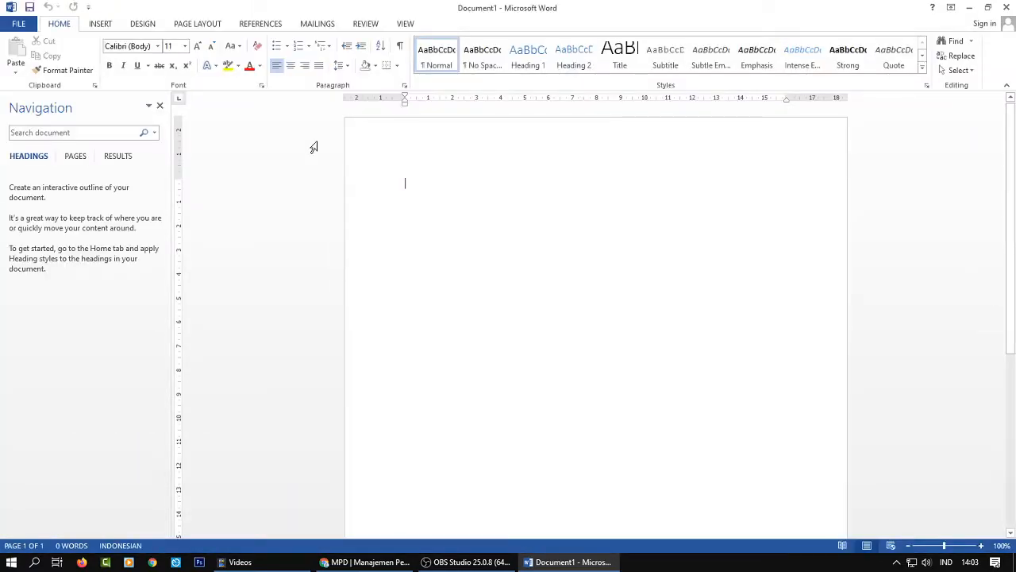
Switch back to MPD SMK in Chrome and select Baik as the BULUTANGKIS grade for the student in row 6
click(354, 562)
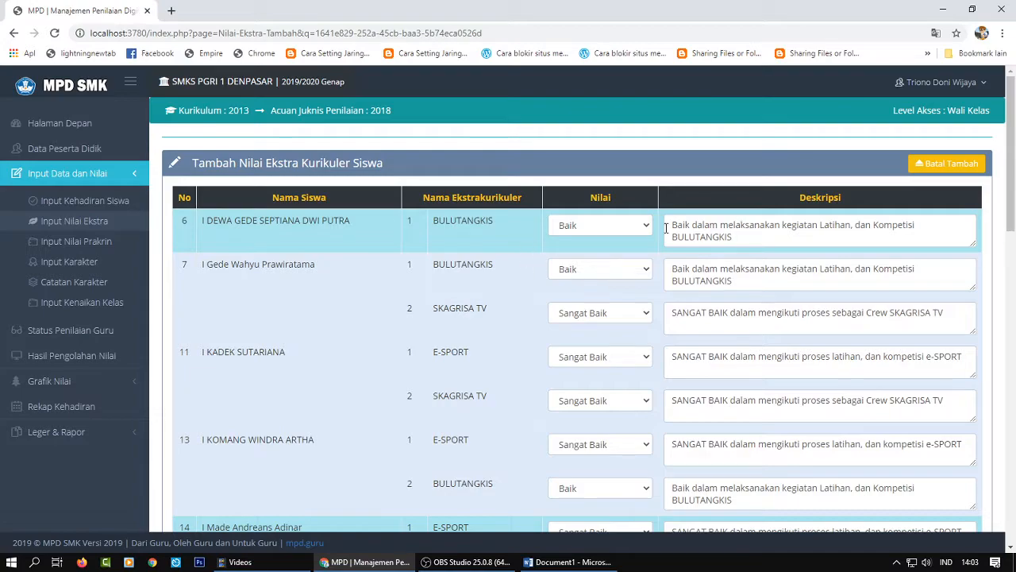
click(640, 228)
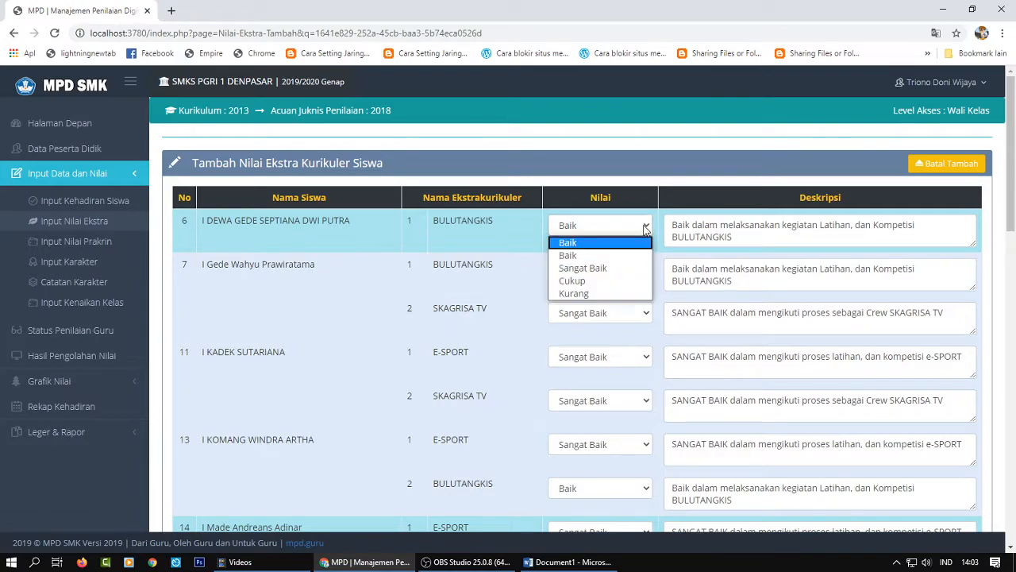
click(585, 243)
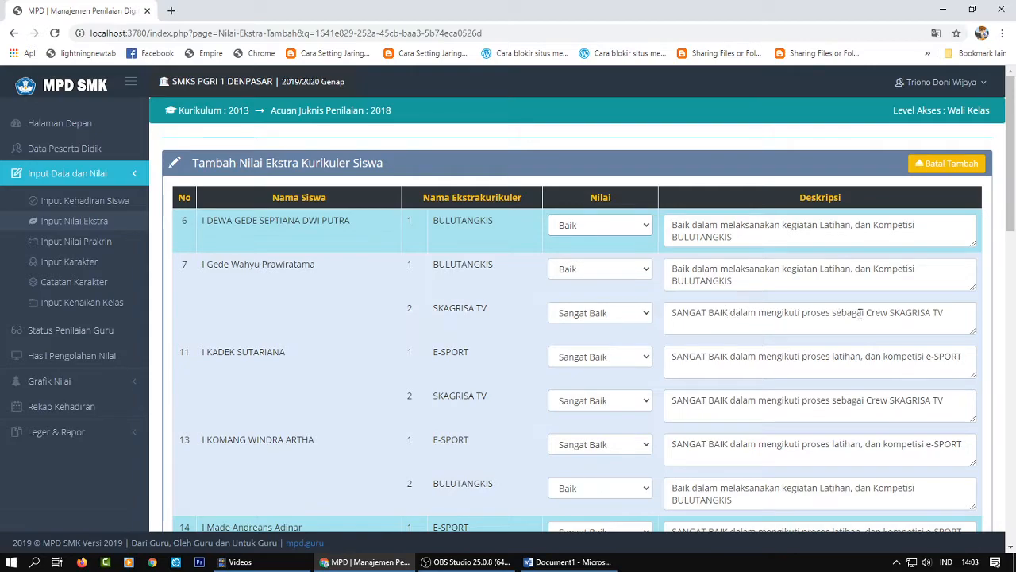
Review the remaining students' extracurricular grades and descriptions, and save the form
scroll(851, 336, down, 3)
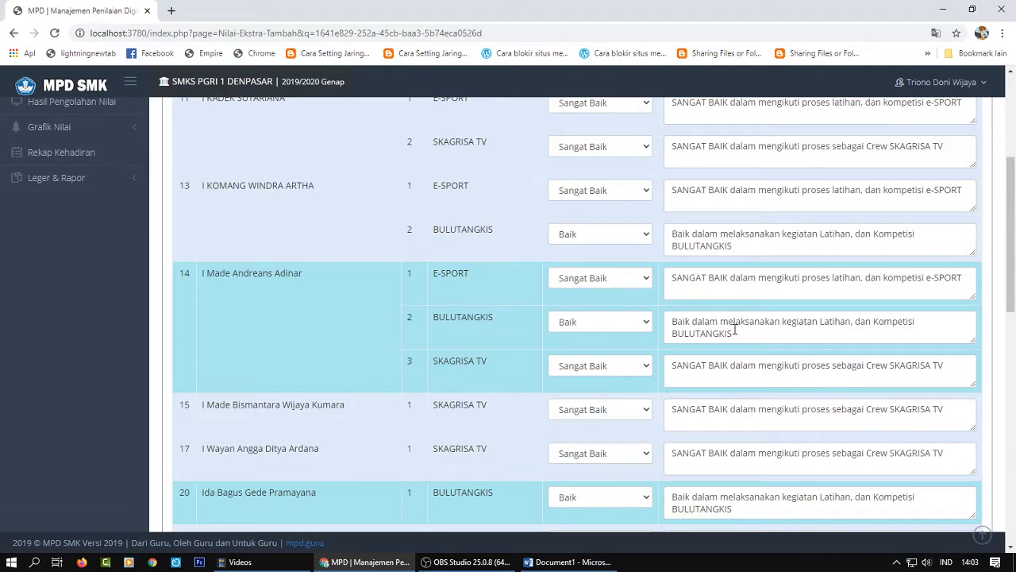
scroll(717, 335, down, 2)
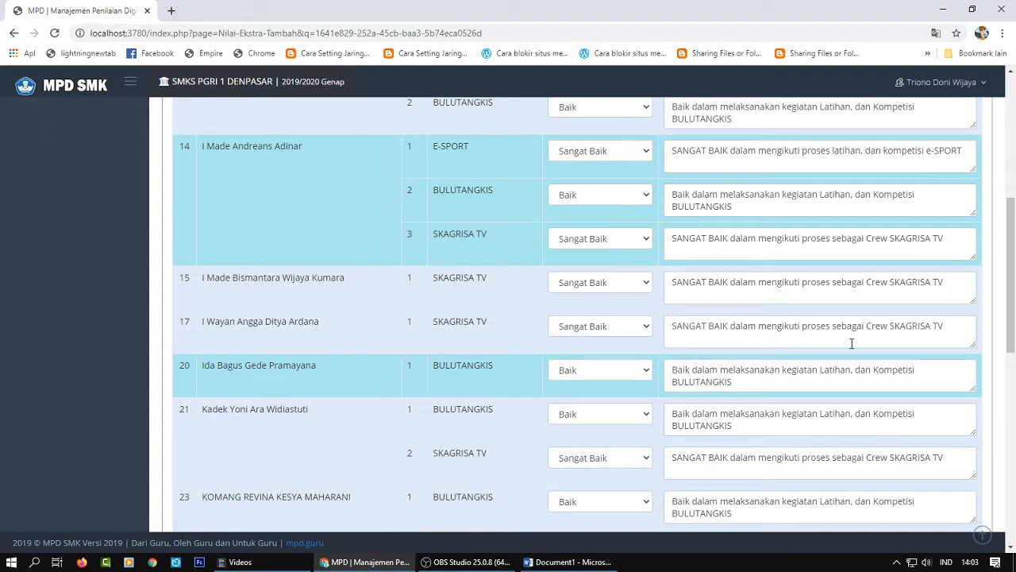
scroll(802, 356, down, 3)
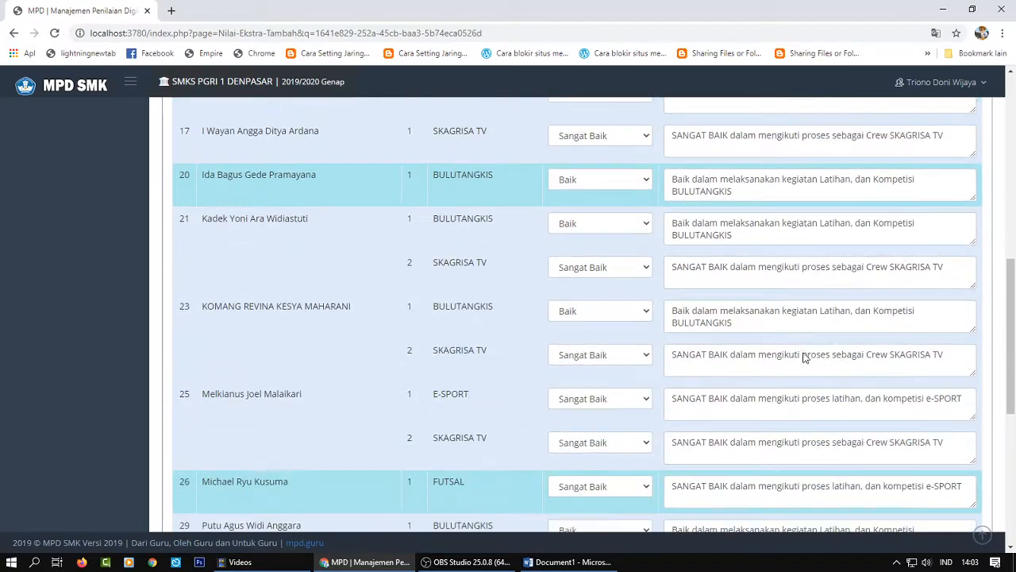
scroll(767, 361, down, 1)
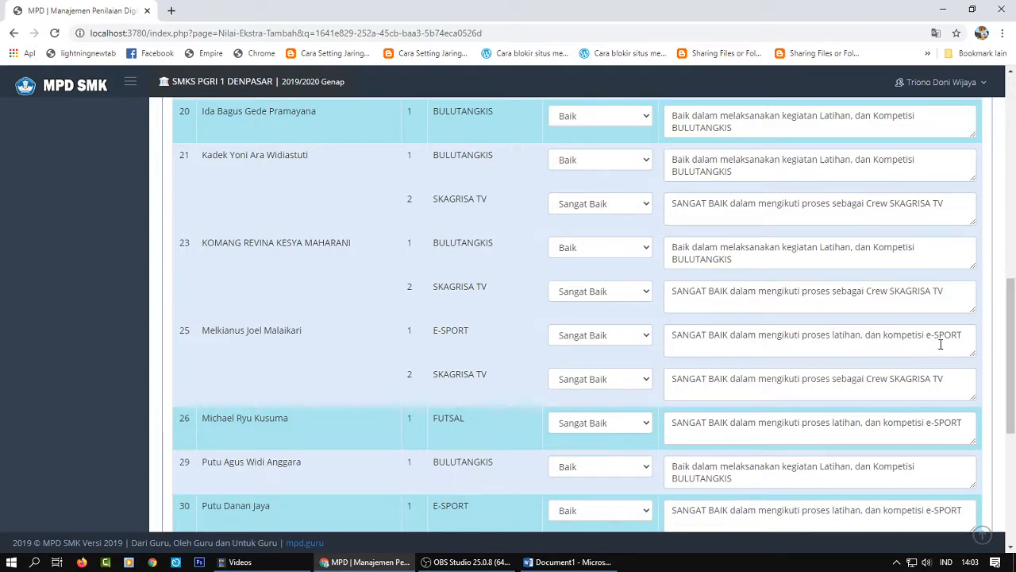
scroll(760, 397, down, 5)
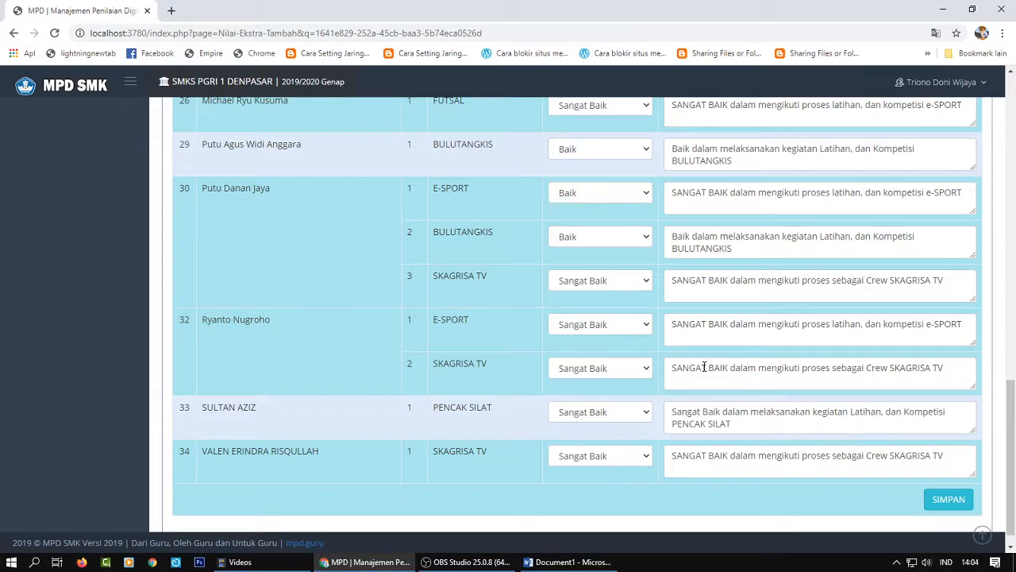
click(944, 500)
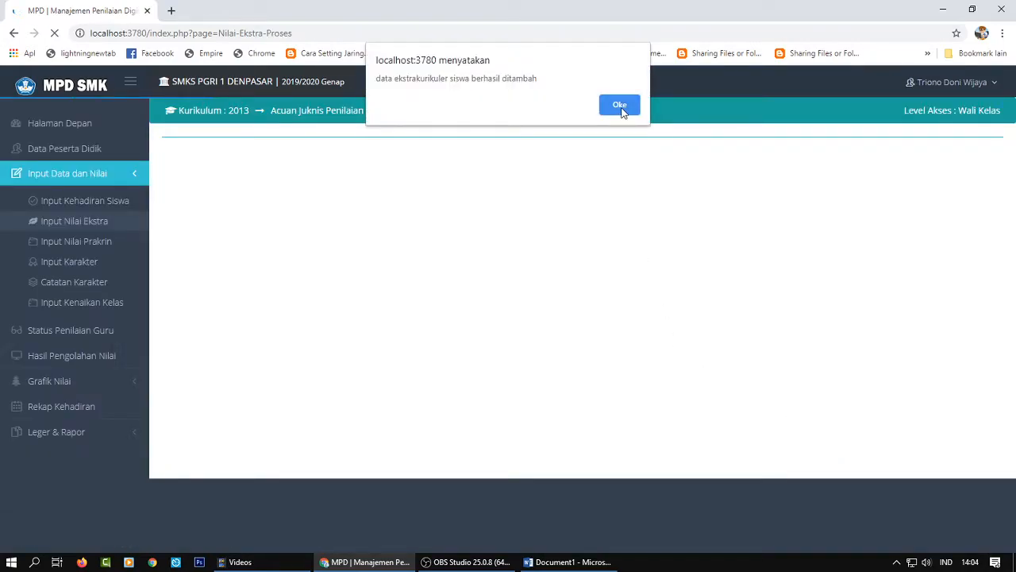
click(619, 106)
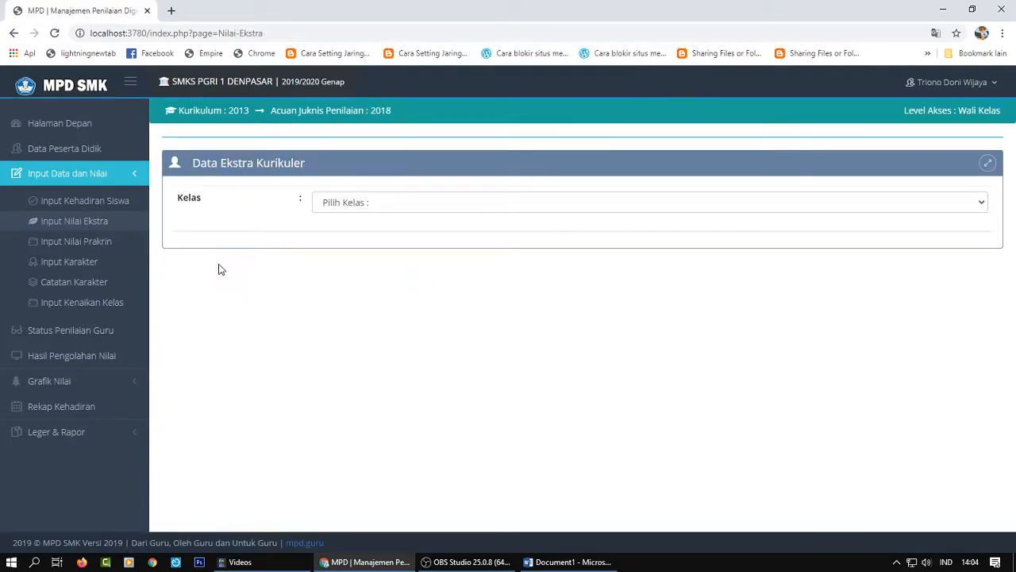
Load the Input Nilai Prakrin data for class XI. MM and open the form for adding internship grades
click(103, 240)
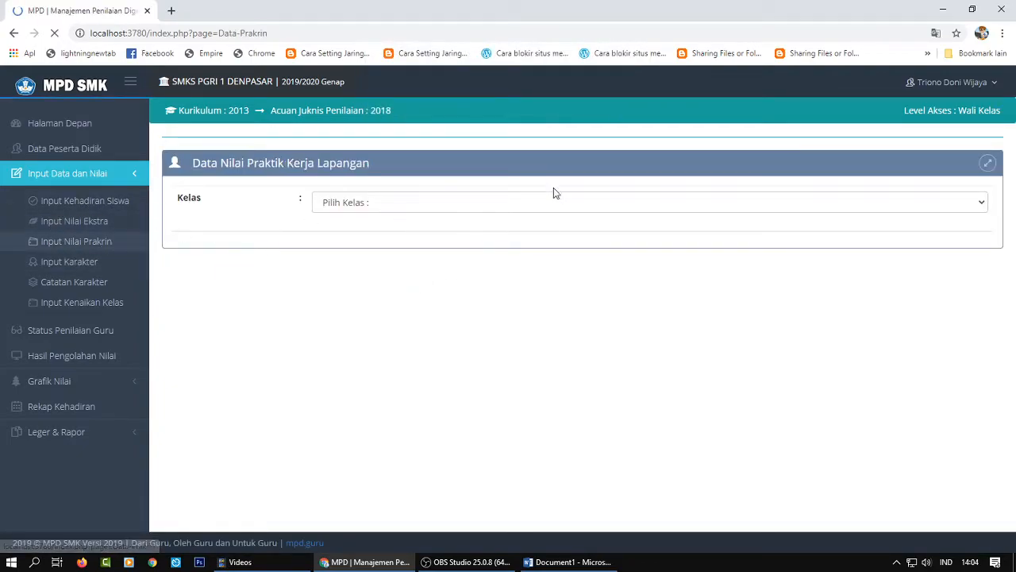
click(656, 203)
click(502, 229)
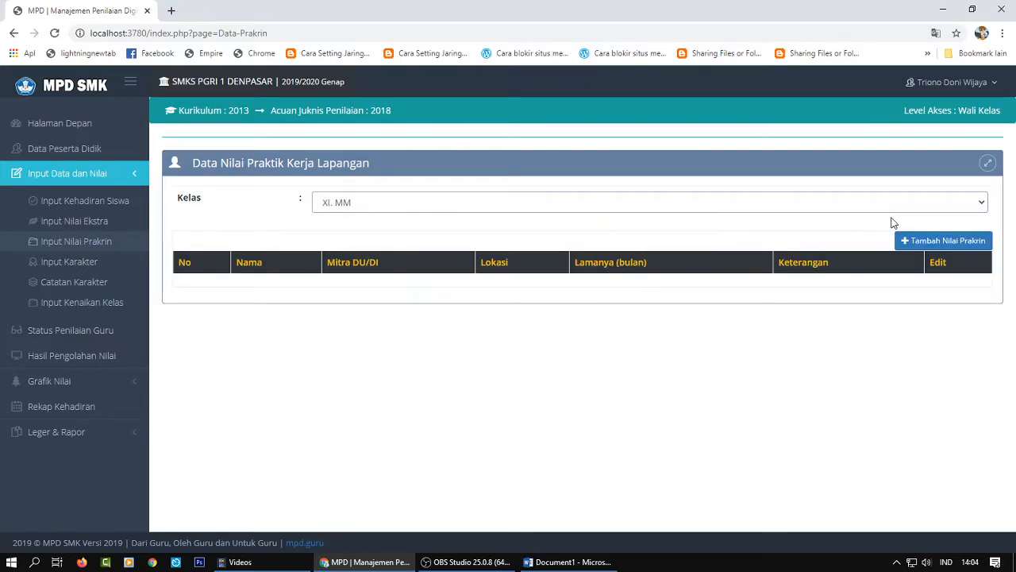
click(947, 241)
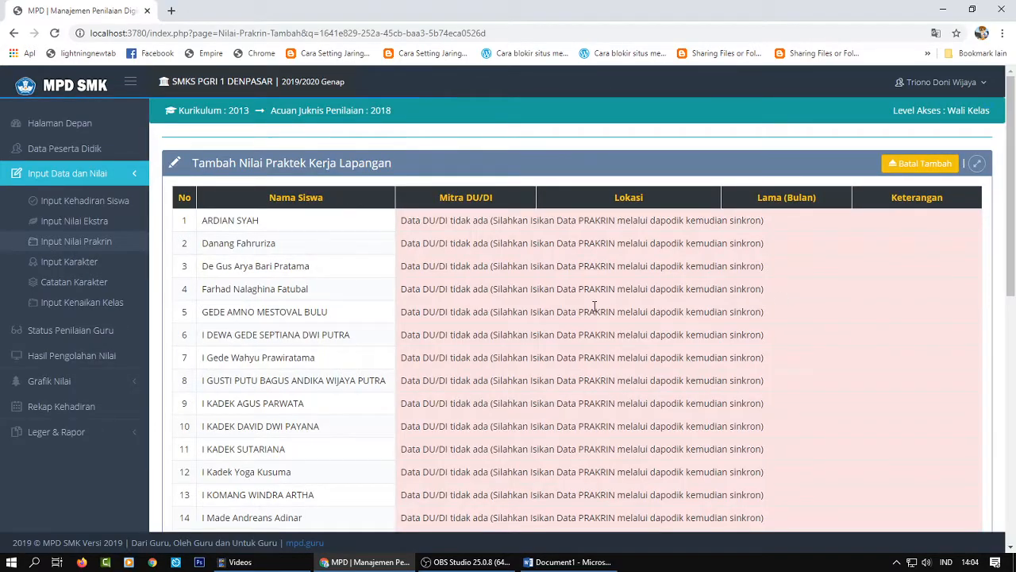
Look through the internship form's student rows, including the Mitra DU/DI and Lokasi details in row 23
scroll(540, 302, down, 3)
scroll(540, 302, down, 3)
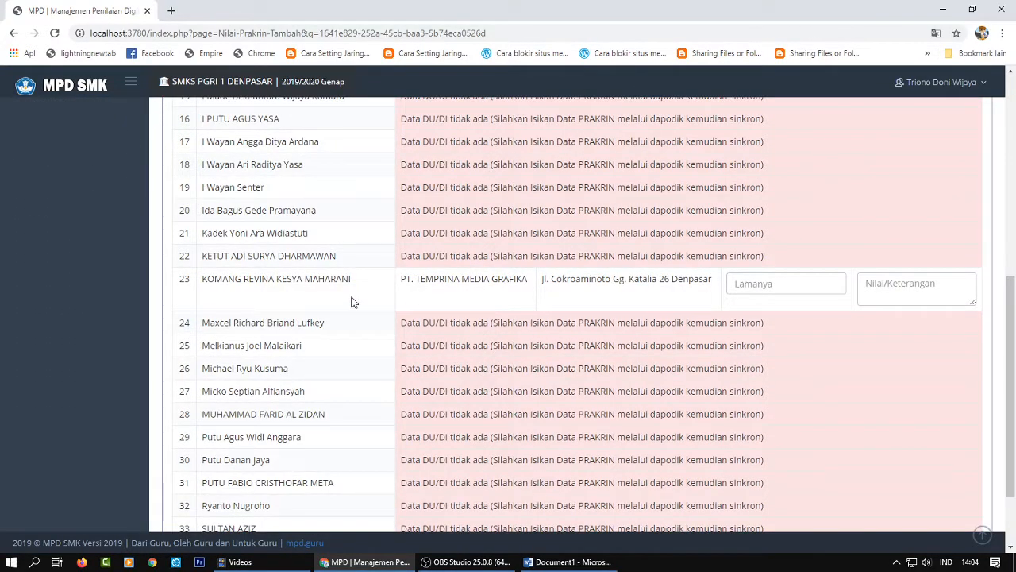
scroll(680, 291, down, 1)
scroll(680, 290, up, 2)
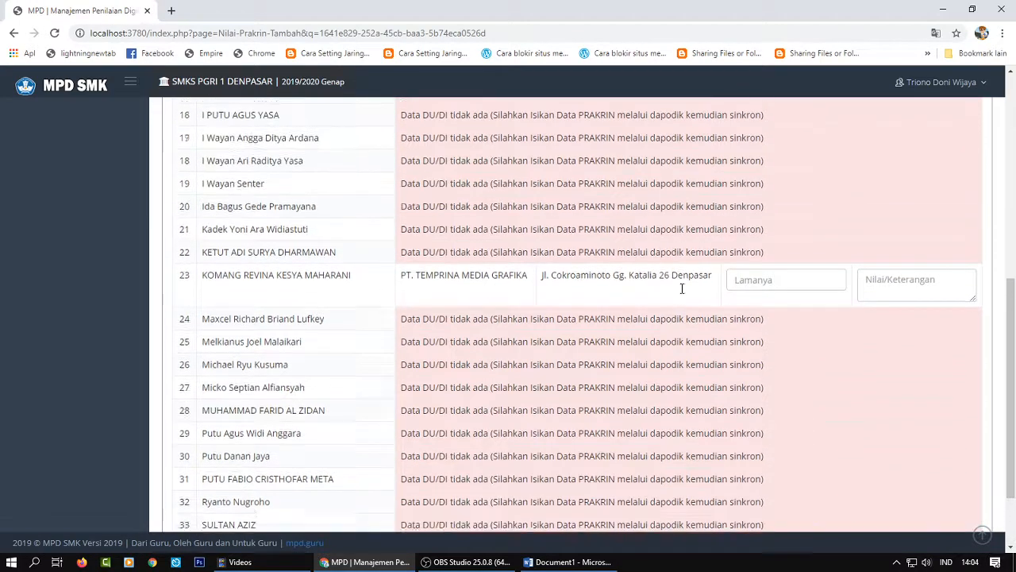
drag(202, 310, 455, 319)
click(521, 328)
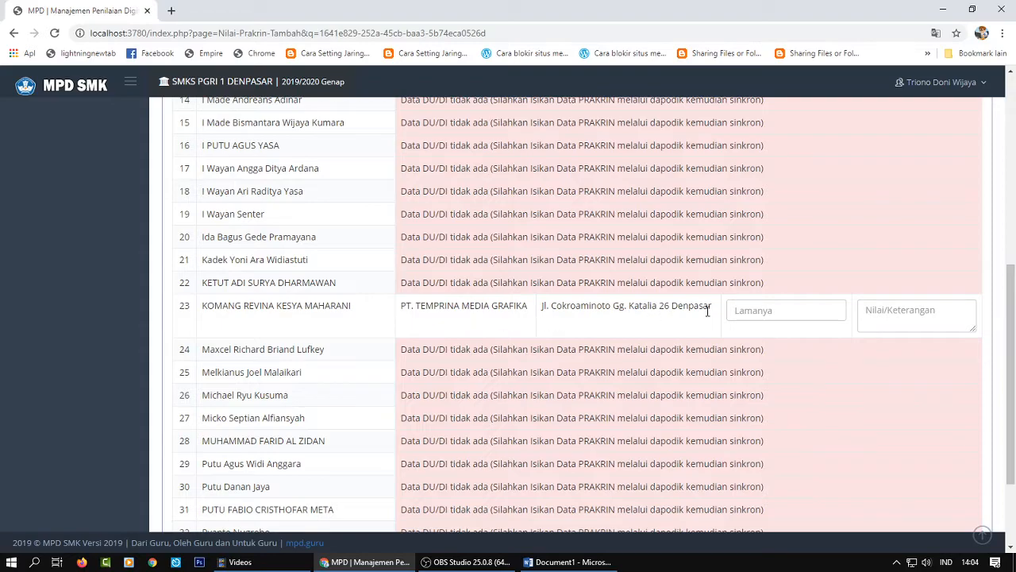
scroll(730, 334, down, 2)
scroll(794, 286, up, 3)
Fill in row 23 with a duration of "3 Bulan" and the Keterangan "BAIK dalam melaksanakan PKL"
click(776, 372)
text(3)
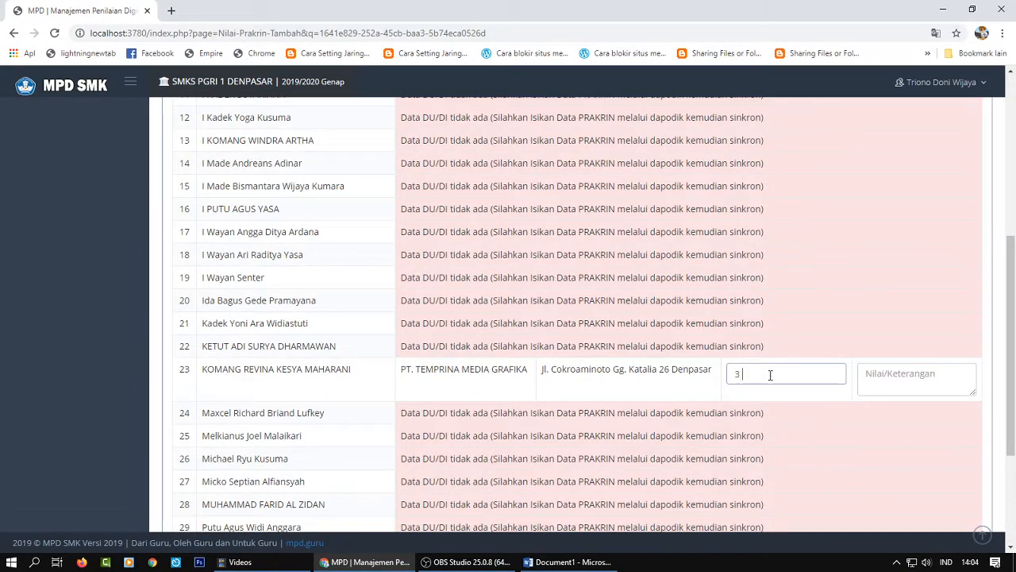
text( Bulan)
key(Tab)
text(B)
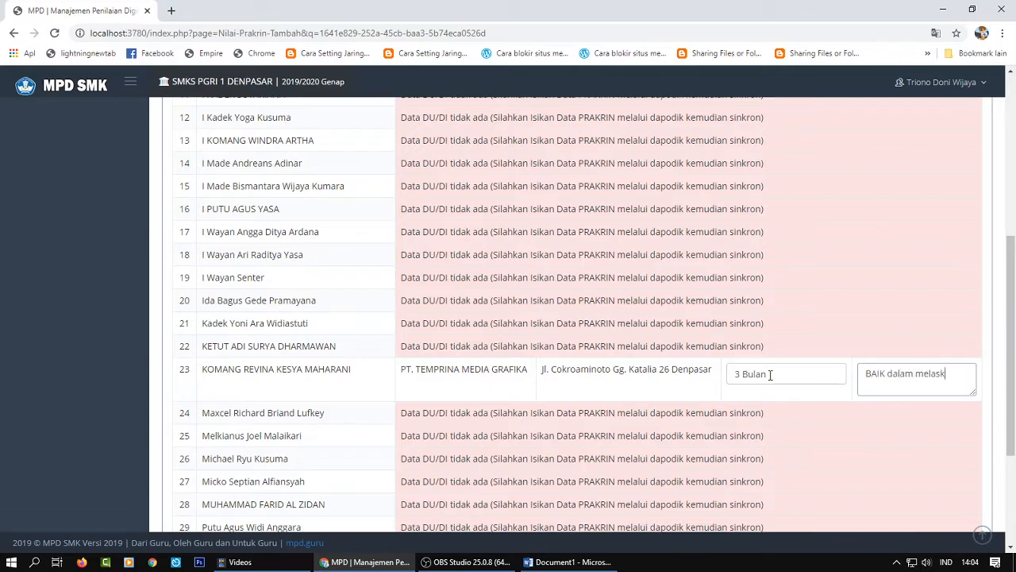
text(AIK dalam melaksanakan PKL)
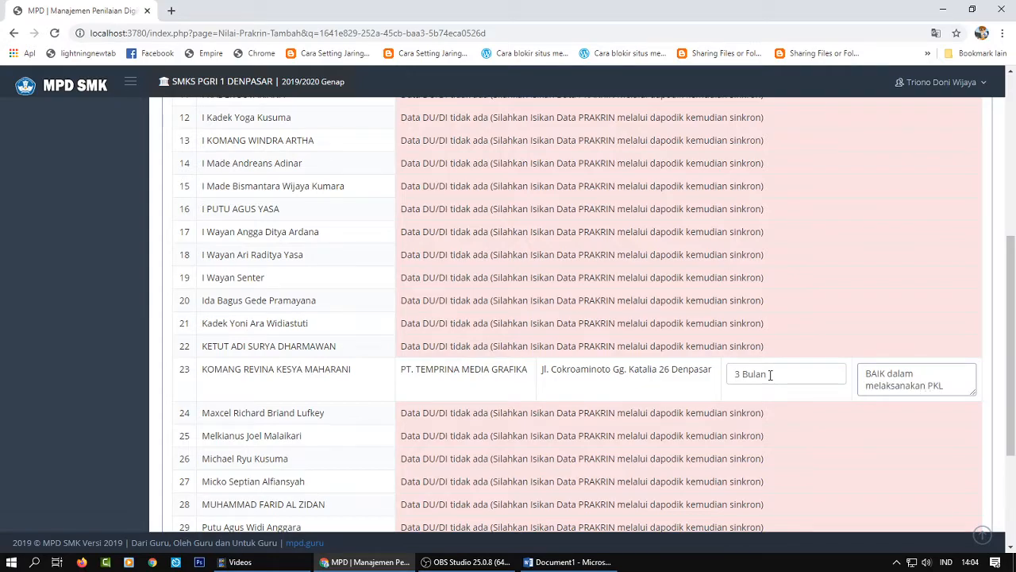
click(866, 454)
Check the other student rows, save the internship grades and dismiss the confirmation message
scroll(721, 355, up, 2)
scroll(513, 137, up, 2)
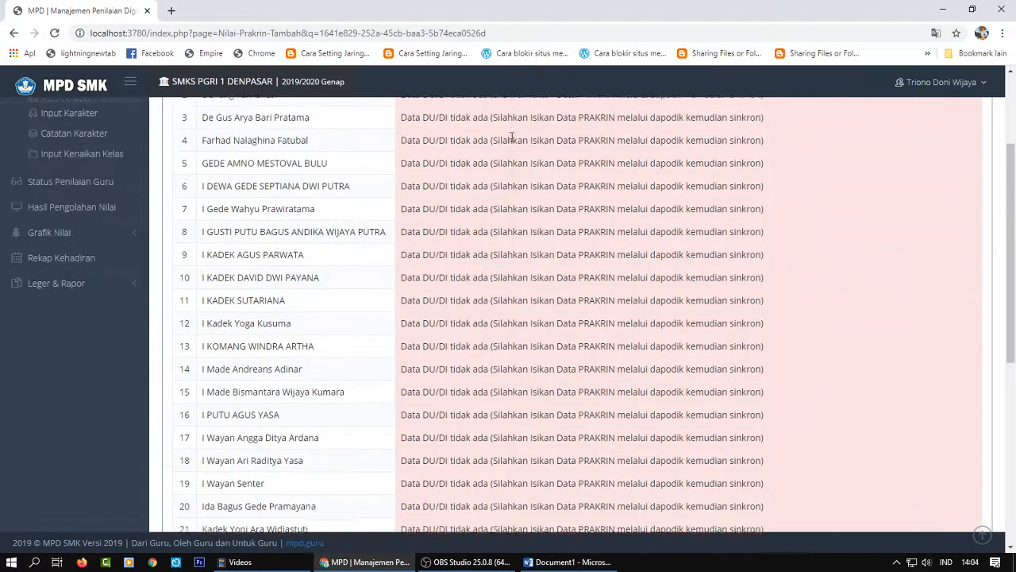
scroll(586, 227, down, 7)
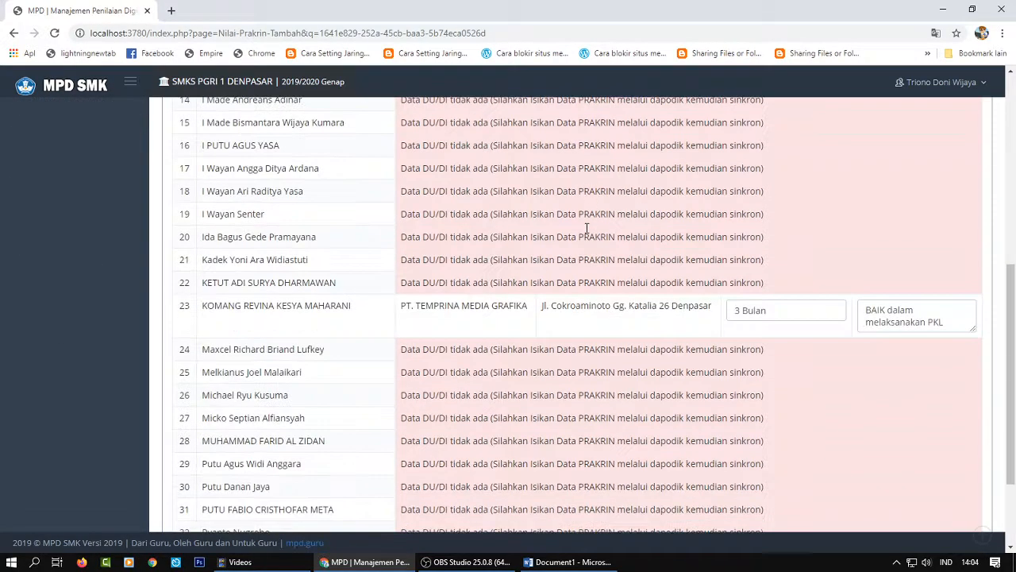
click(949, 478)
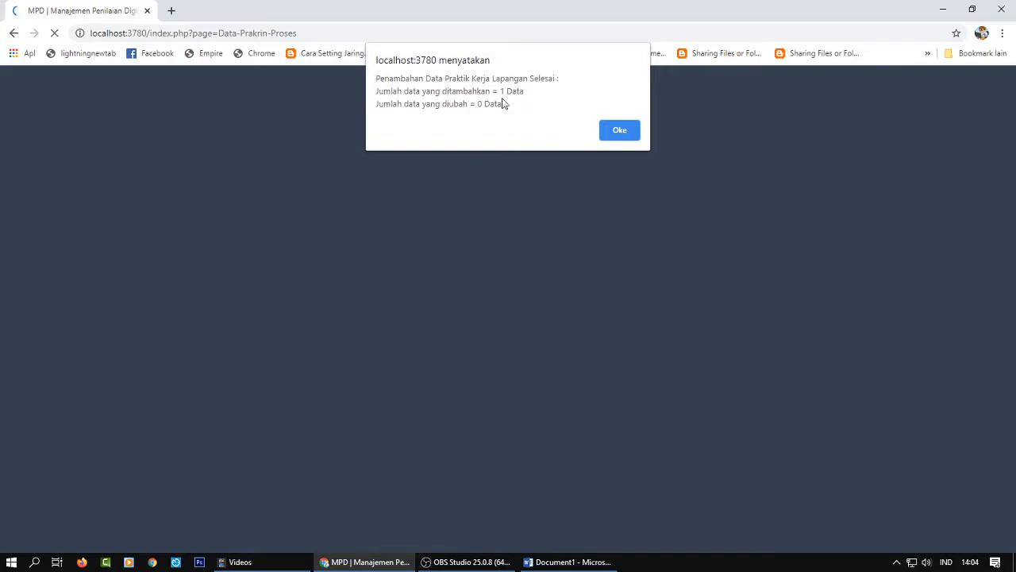
click(635, 134)
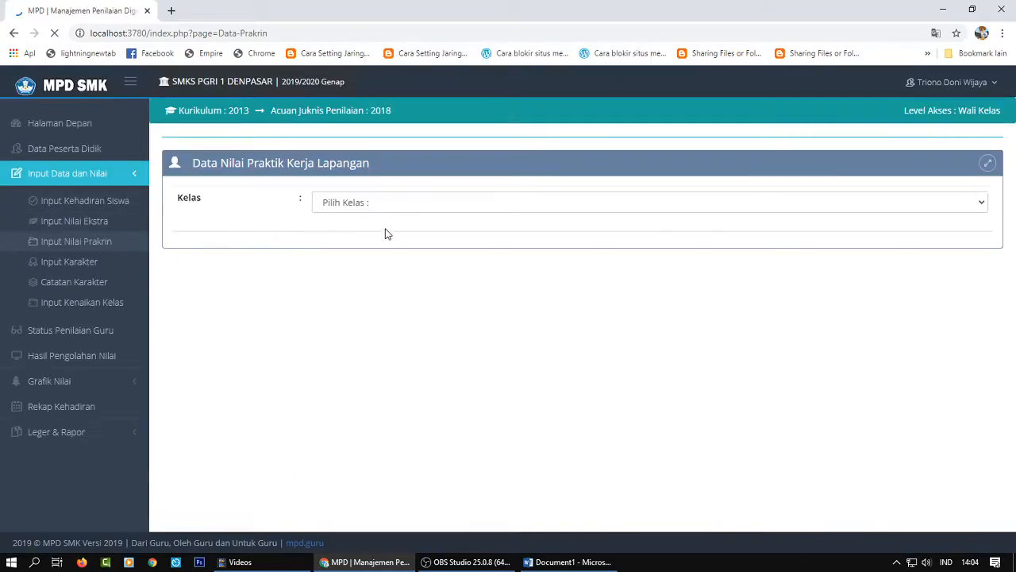
Reload the internship data for class XI. MM and reopen the form for adding Prakrin grades
click(485, 202)
click(379, 229)
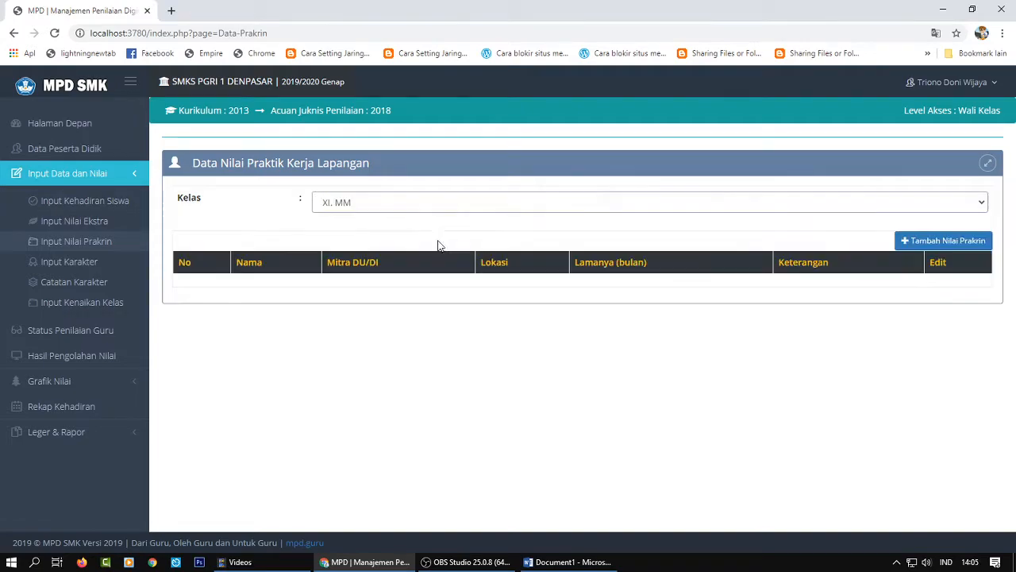
click(949, 242)
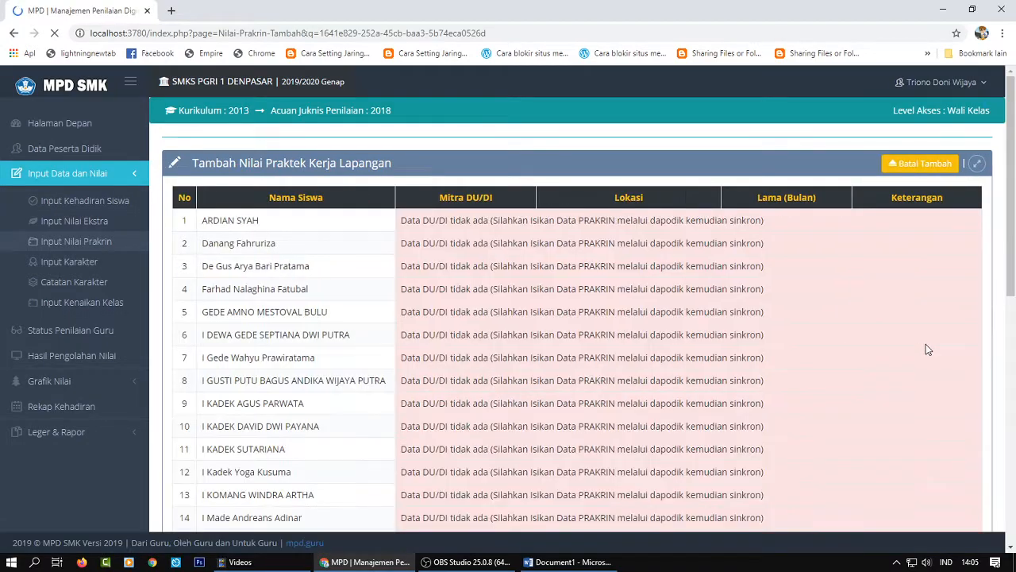
Look through the Prakrin form's student rows and reload the internship grade data for class XI. MM
scroll(926, 344, down, 7)
scroll(874, 343, up, 7)
click(79, 241)
click(598, 207)
click(447, 233)
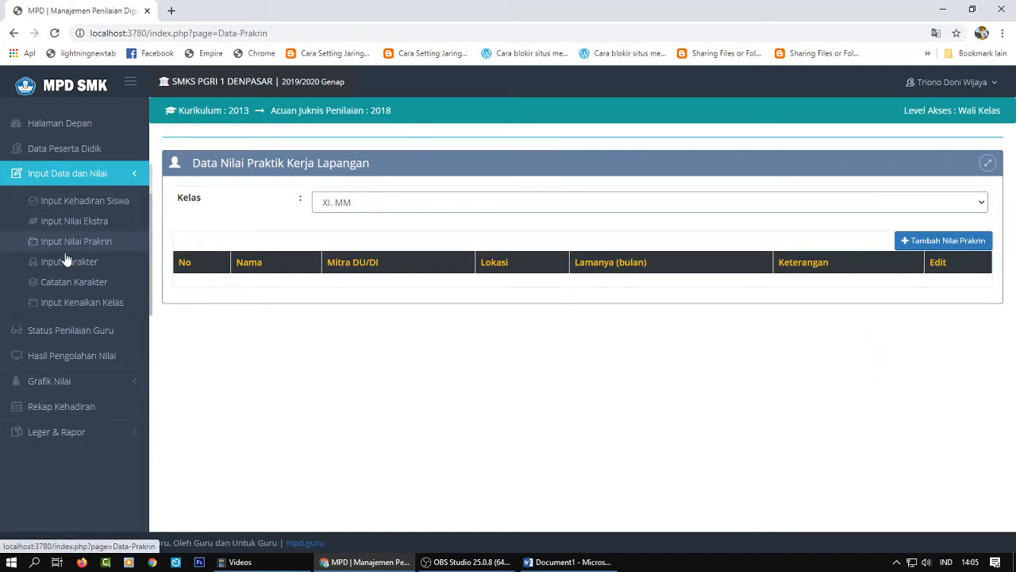
Open the character description input for class XI. MM with the Religius aspect
click(65, 262)
click(521, 209)
click(431, 231)
click(424, 237)
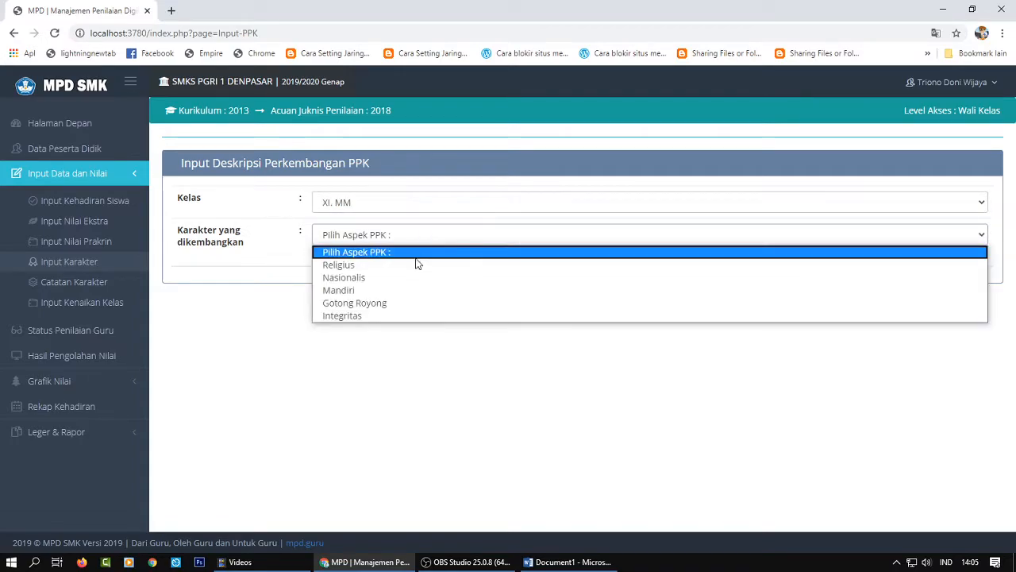
click(413, 268)
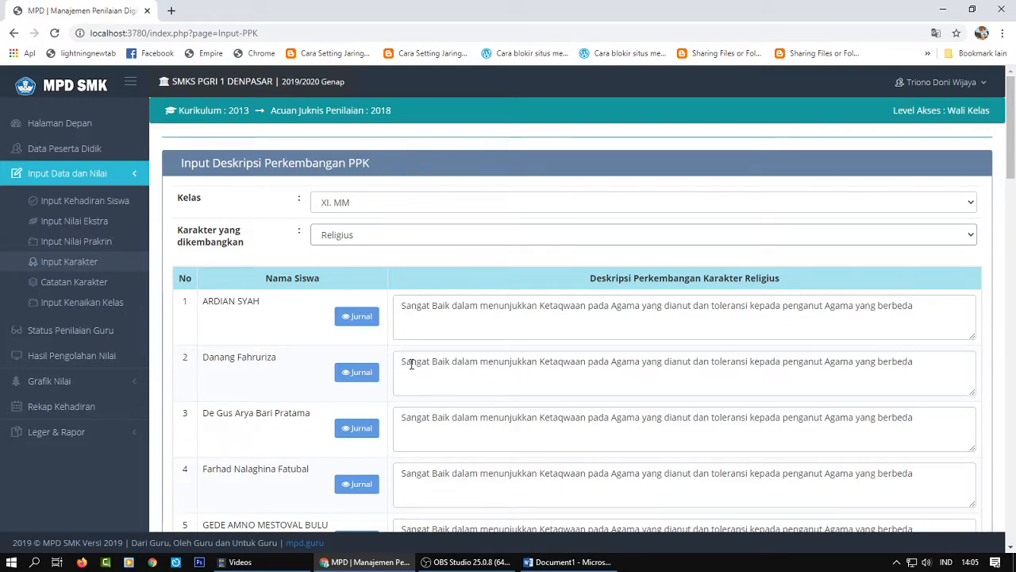
Switch to Word and look through the recent documents for the student character descriptions
click(560, 564)
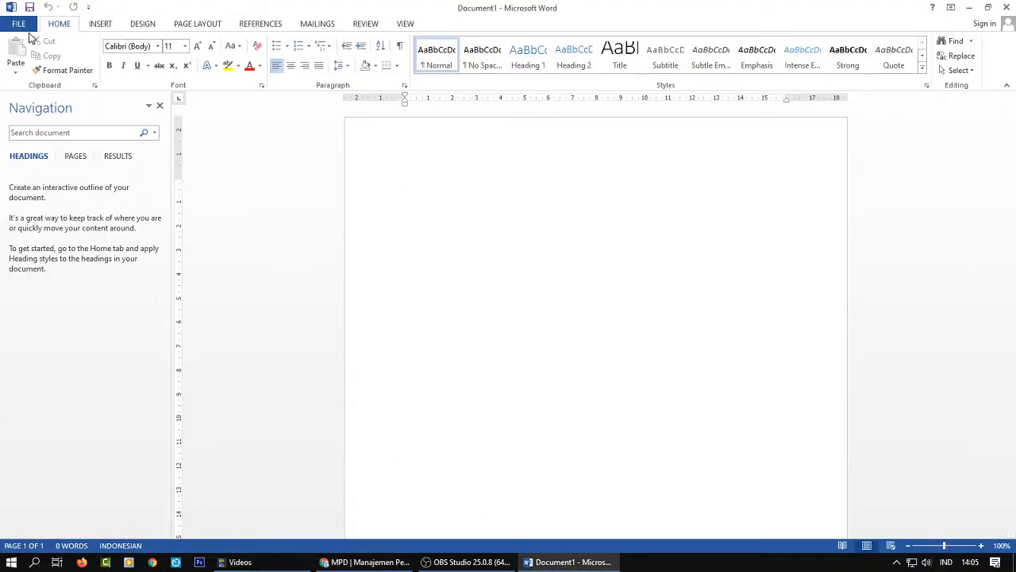
click(18, 24)
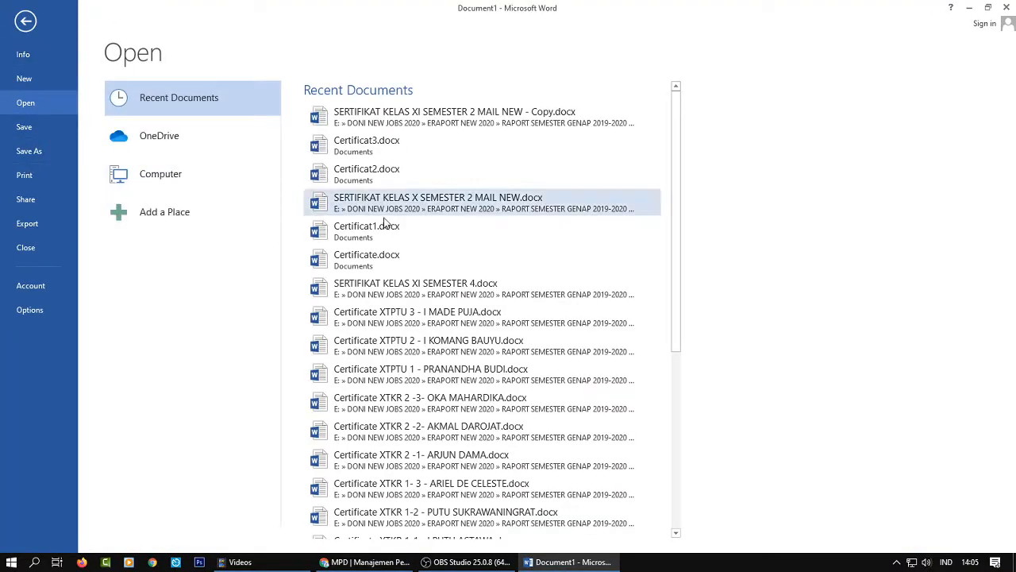
scroll(615, 238, down, 5)
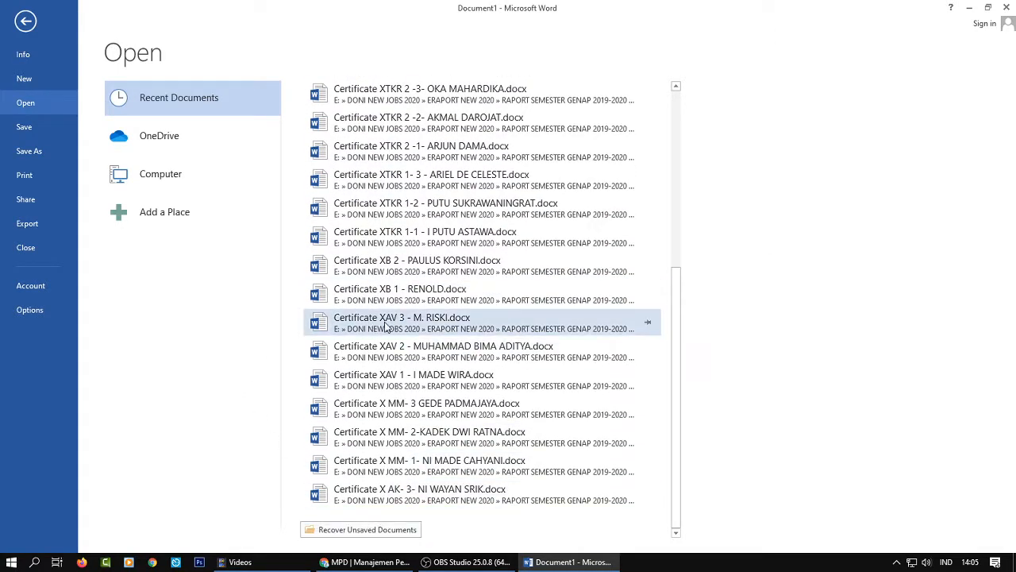
scroll(477, 322, up, 3)
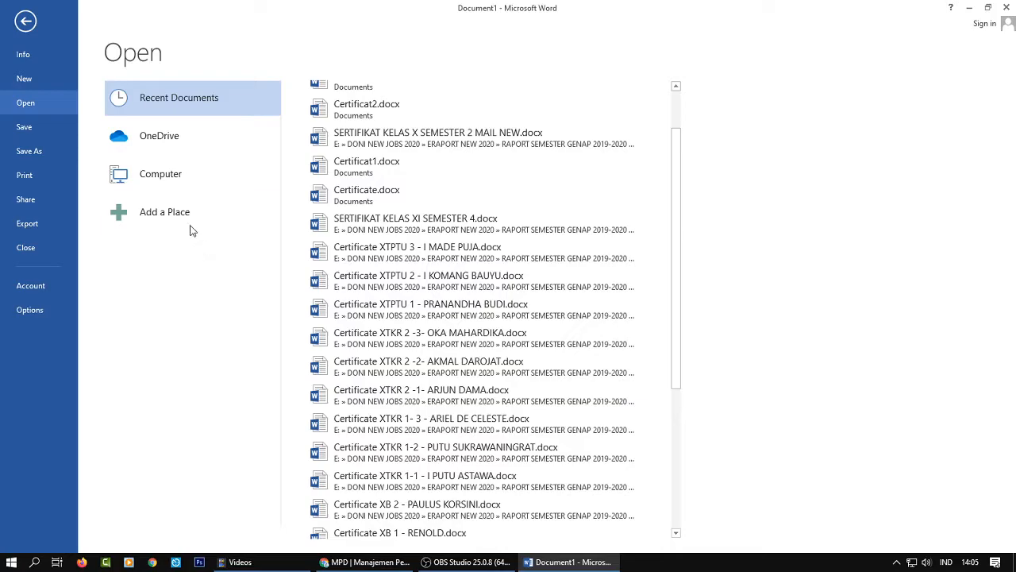
Open File Explorer and check the DARI D HDD LAPTOP folder on the D: drive for the character description document
click(90, 560)
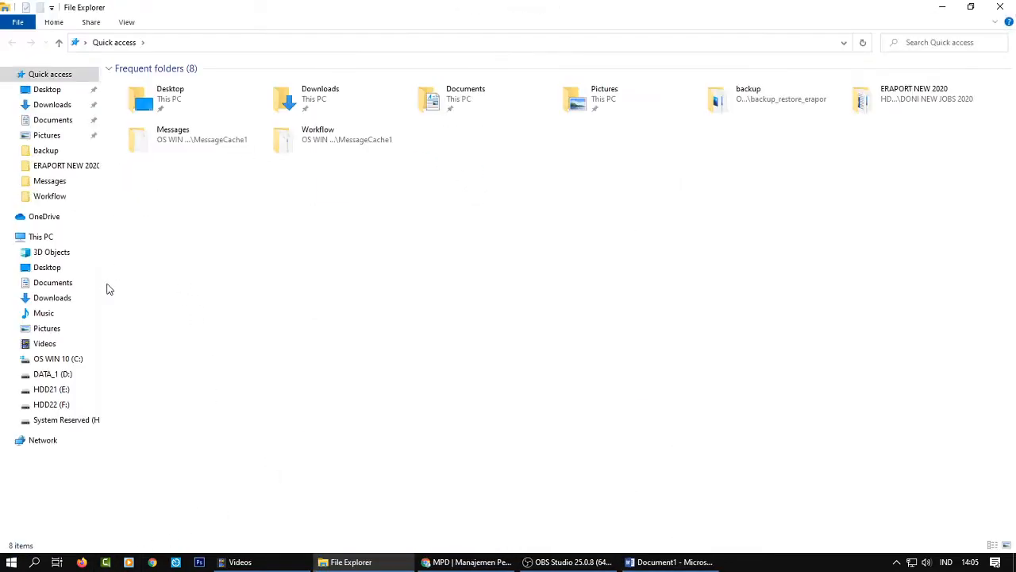
click(64, 380)
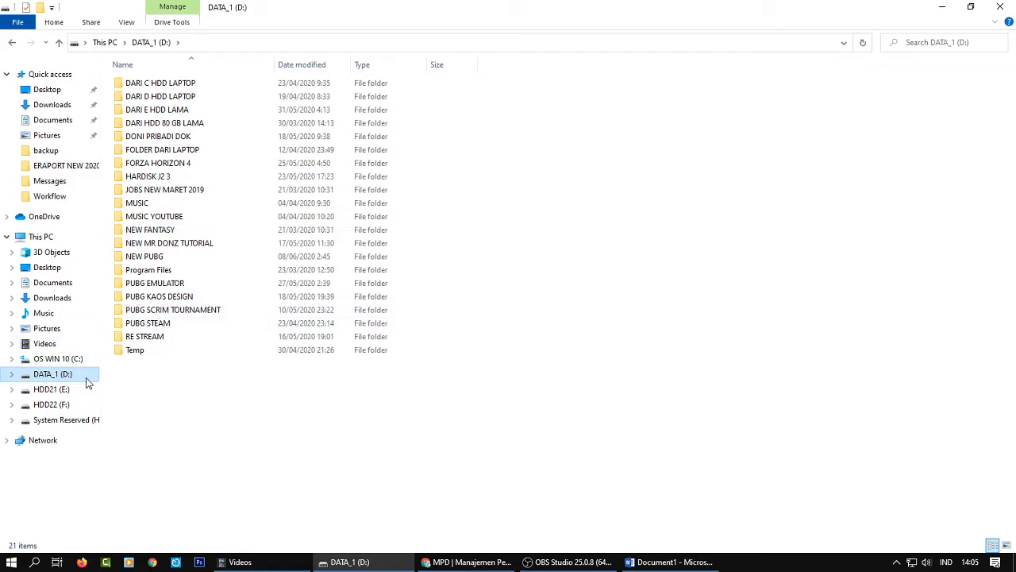
click(173, 96)
double_click(173, 96)
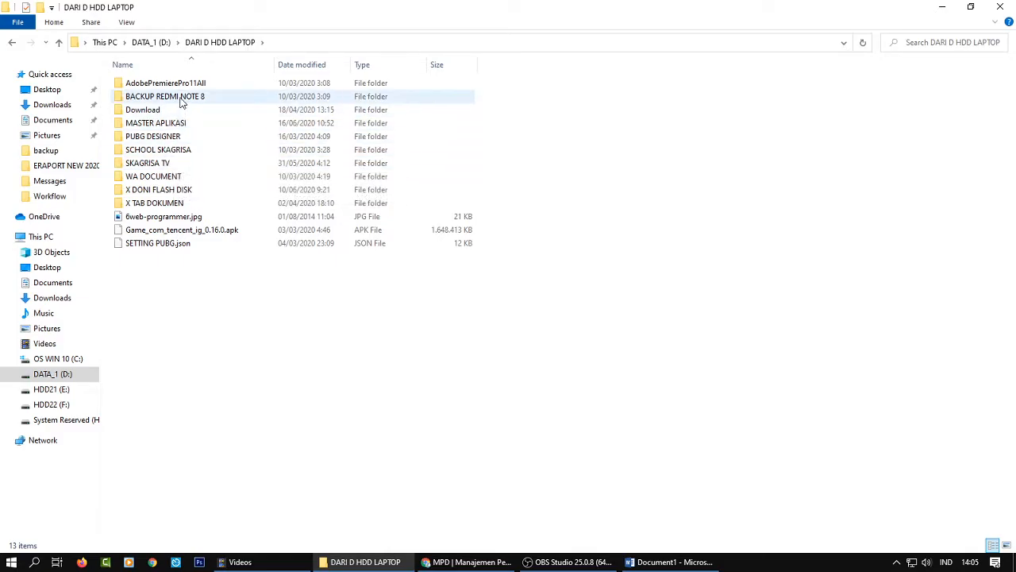
click(163, 43)
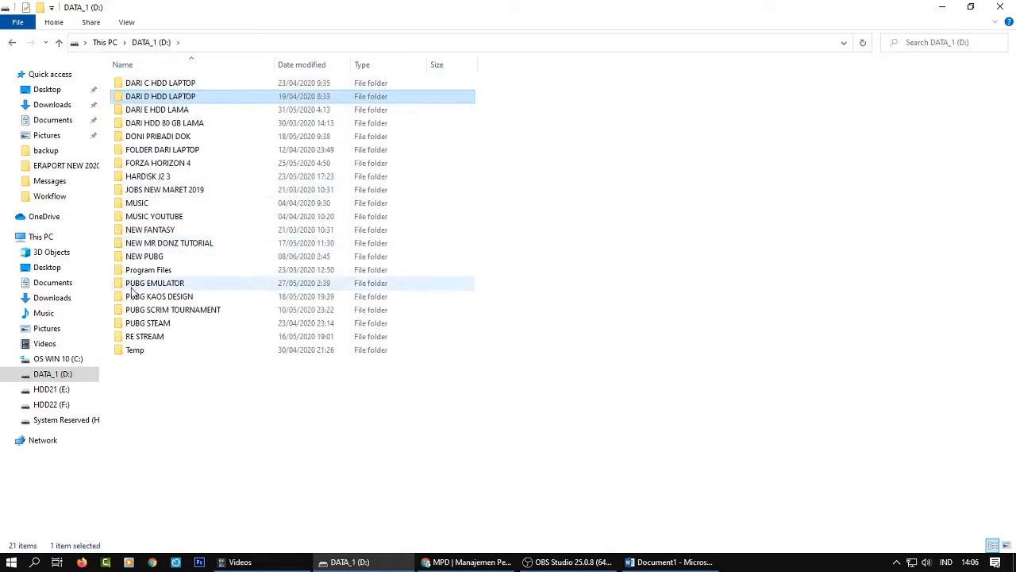
Open Input Nilai Karakter Siswa.docx from the ERAPORT NEW 2020 folder on the E: drive
click(52, 389)
double_click(167, 97)
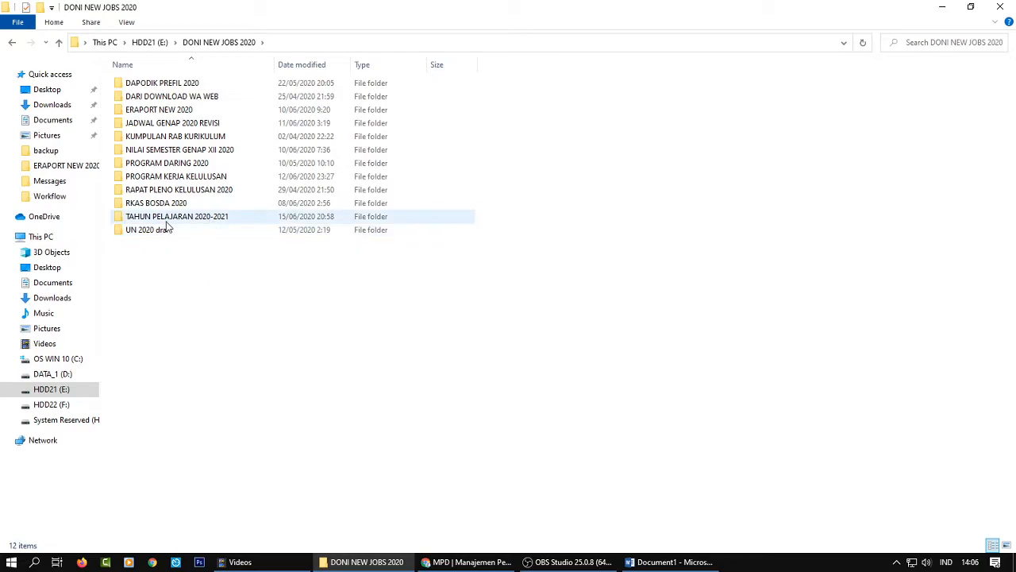
click(166, 112)
double_click(166, 111)
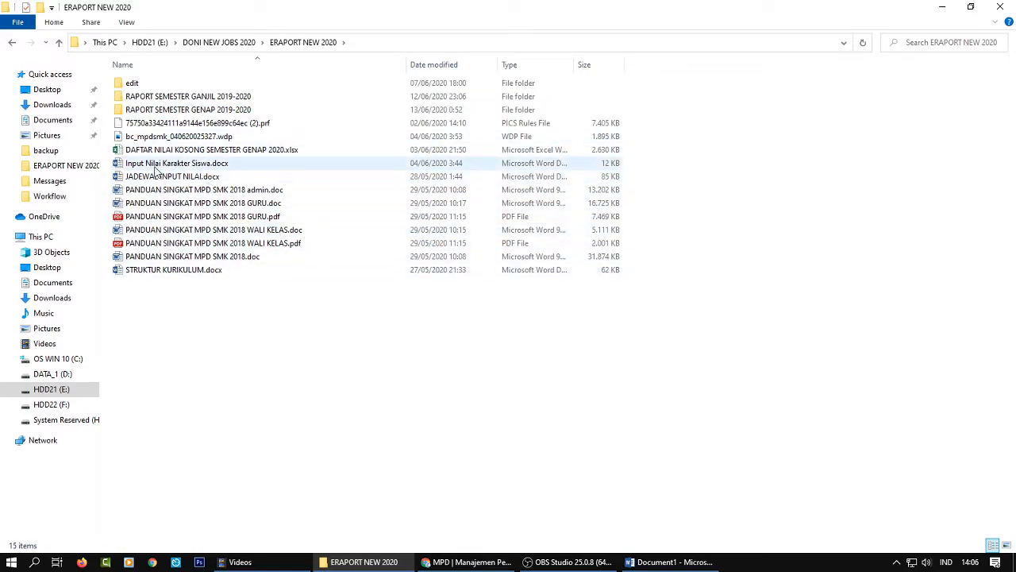
double_click(165, 167)
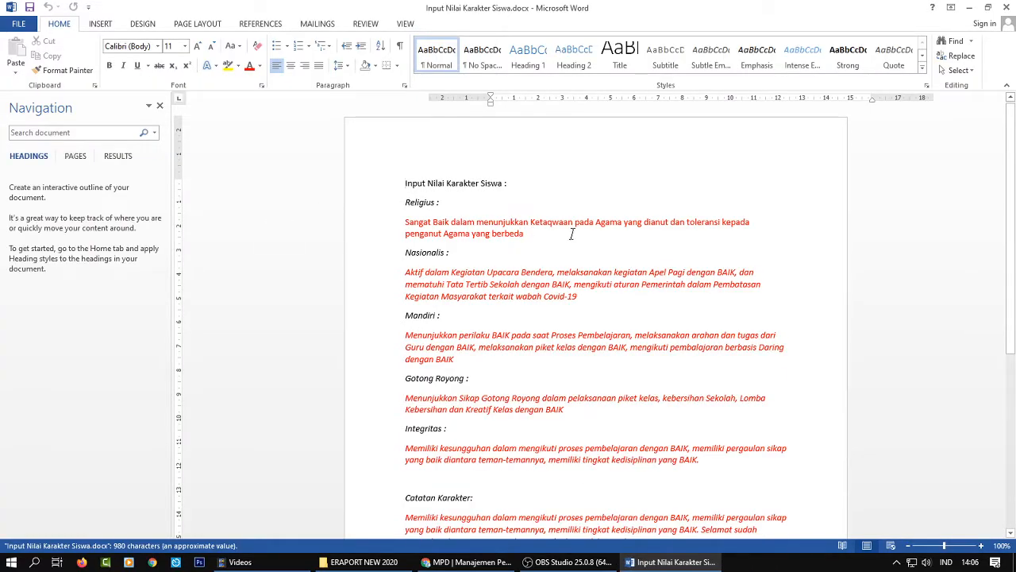
Review the document's sample descriptions for each character aspect and the Catatan Karakter section
scroll(571, 235, down, 3)
scroll(476, 214, up, 3)
click(440, 201)
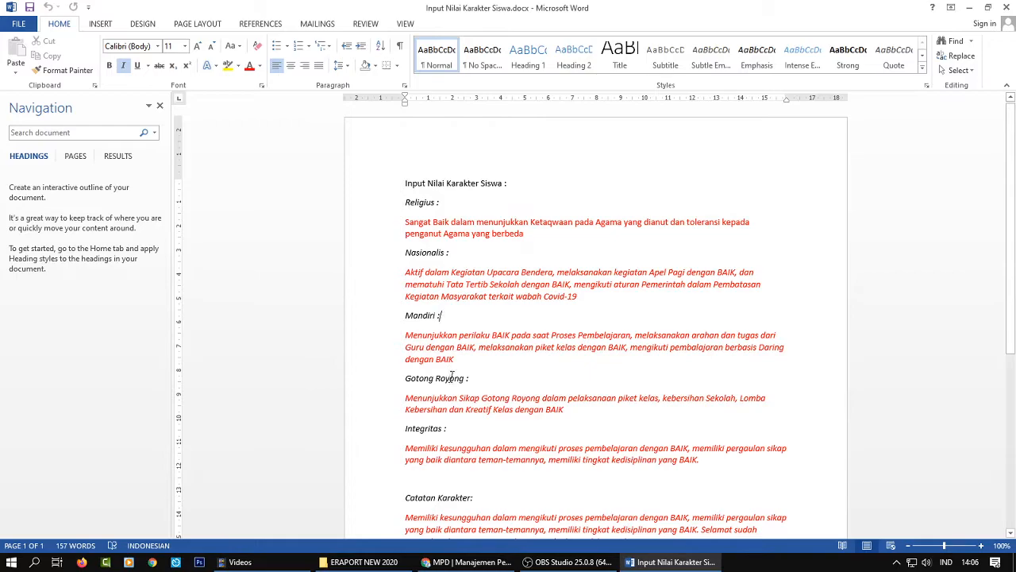
click(469, 428)
scroll(477, 415, down, 2)
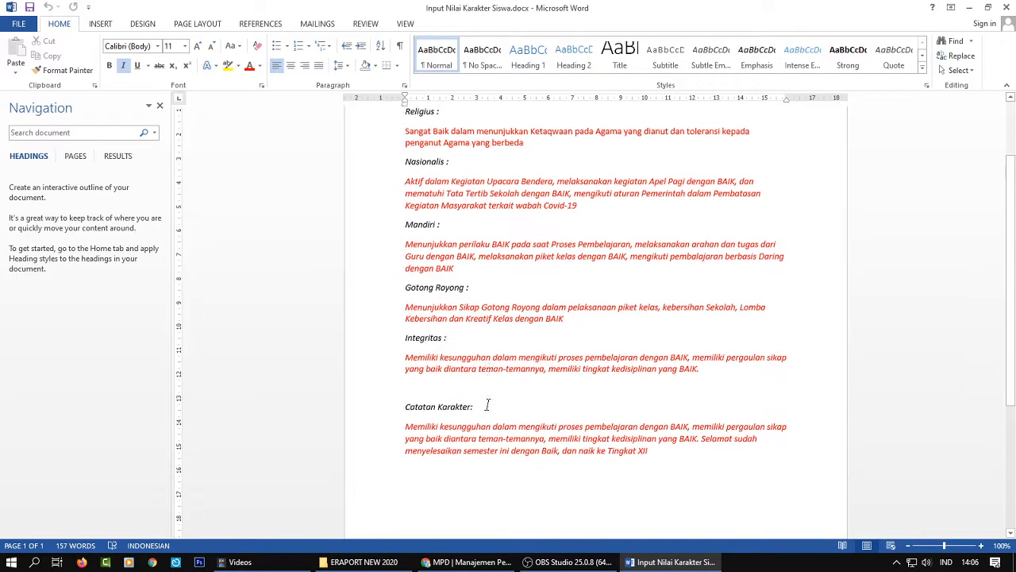
click(482, 405)
scroll(529, 361, up, 2)
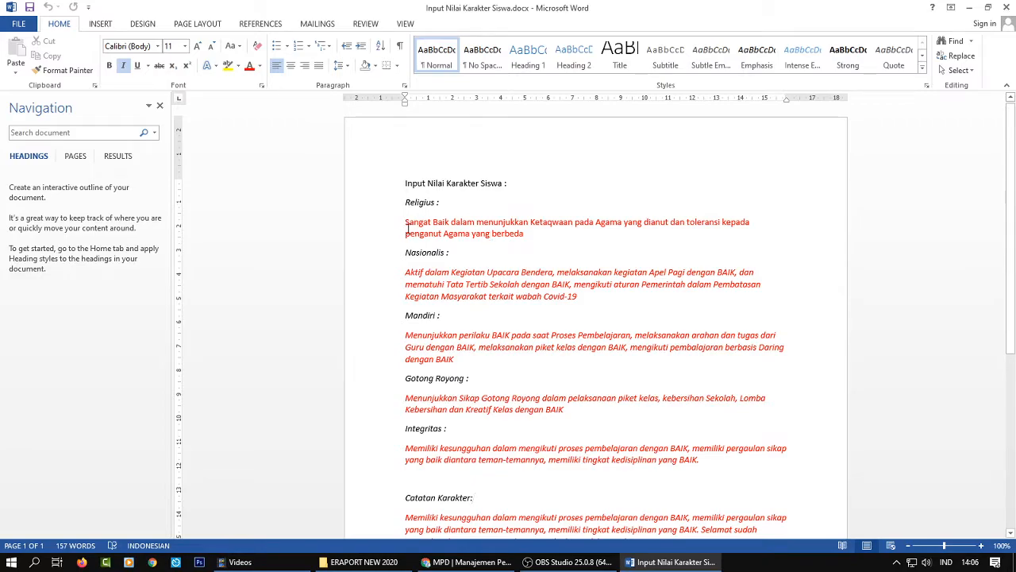
Copy the Religius description, from "Sangat Baik dalam menunjukkan Ketaqwaan" to "Agama yang berbeda"
drag(406, 222, 511, 232)
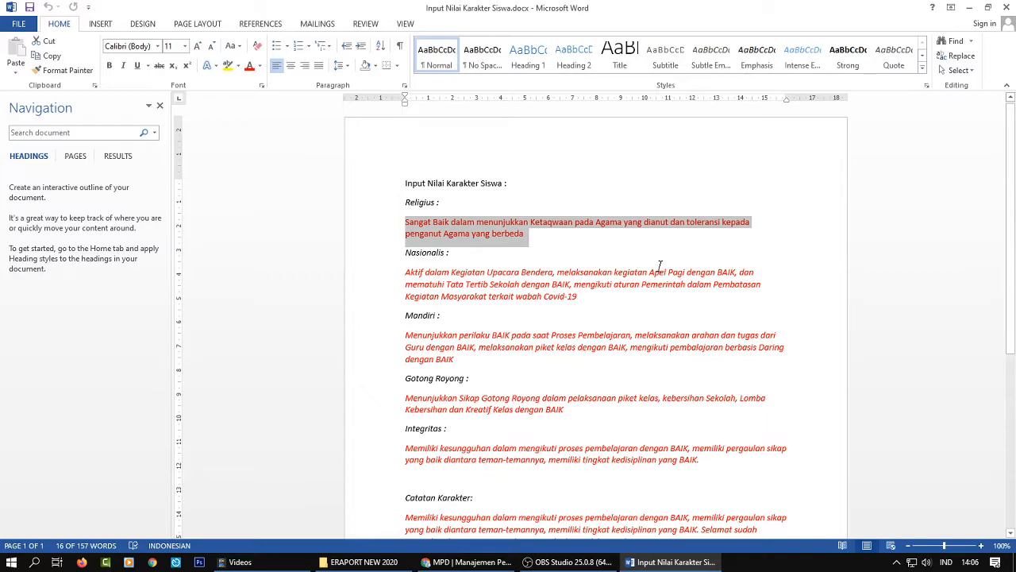
key(shift+Left)
key(ctrl+c)
right_click(529, 228)
click(530, 242)
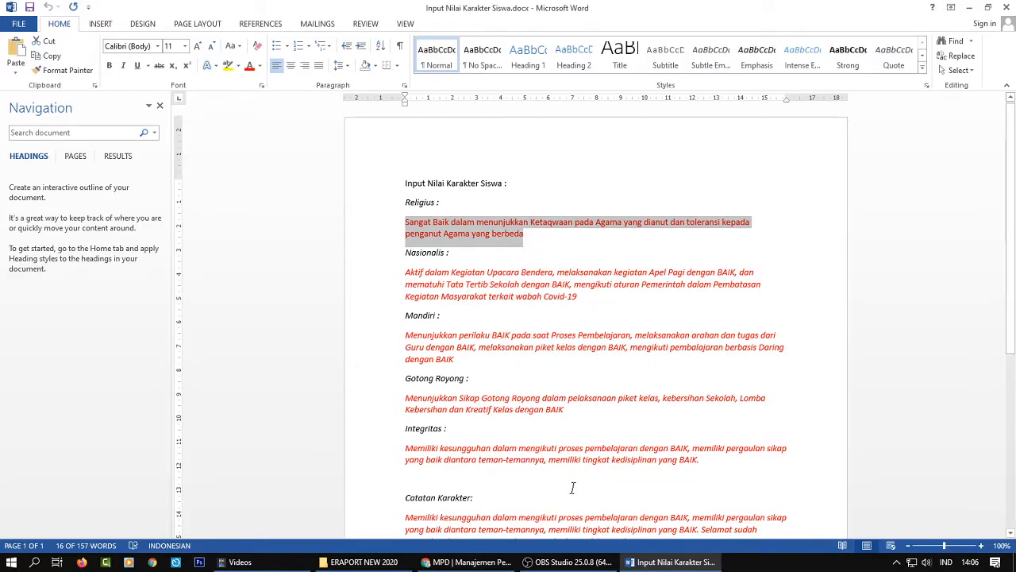
Switch back to MPD SMK in Chrome and replace the Religius description in row 1 with the copied text
click(468, 562)
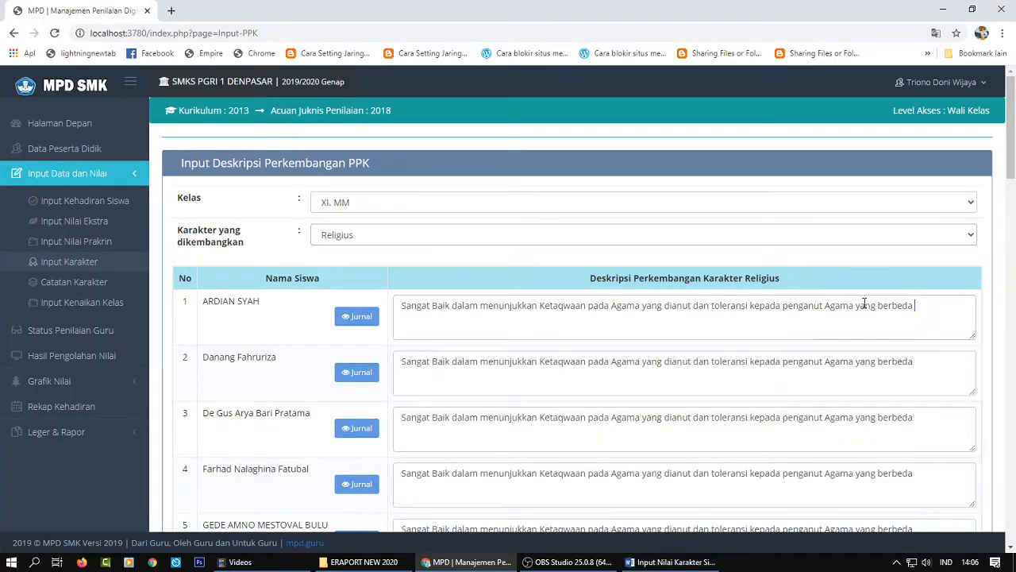
drag(911, 307, 378, 307)
right_click(449, 316)
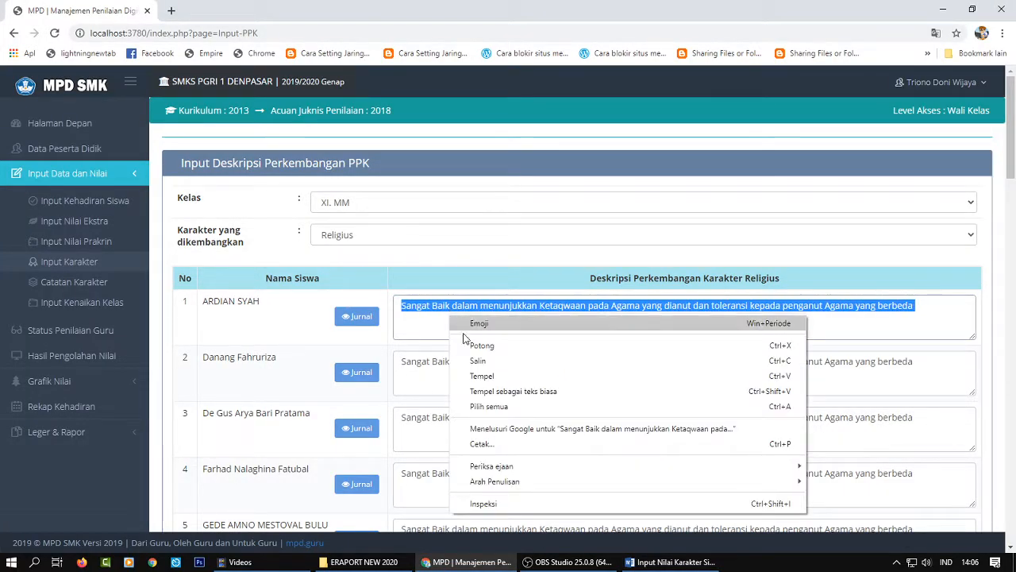
click(481, 375)
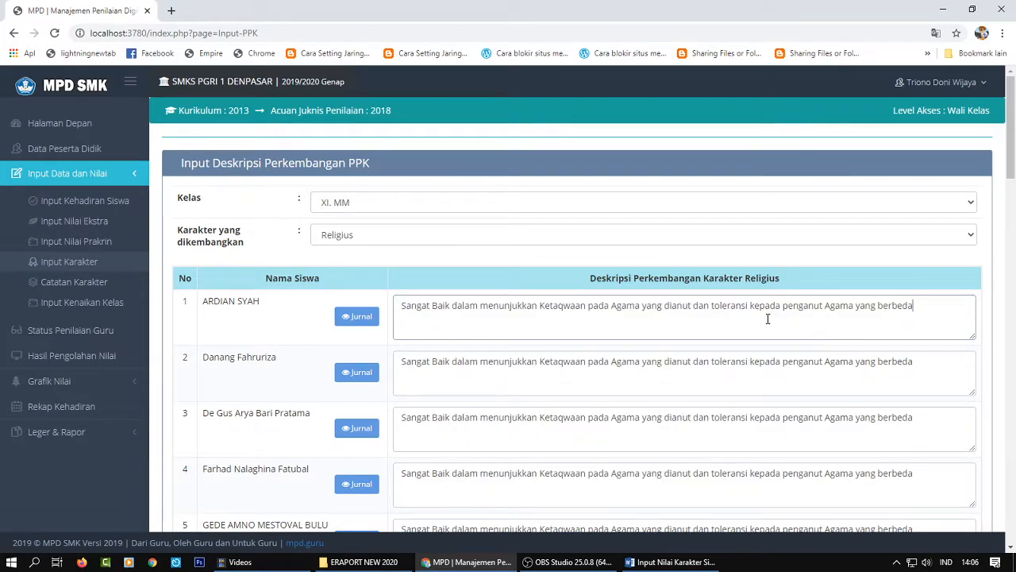
Check the Religius descriptions of all students in the class list and return to the first row
scroll(588, 320, down, 7)
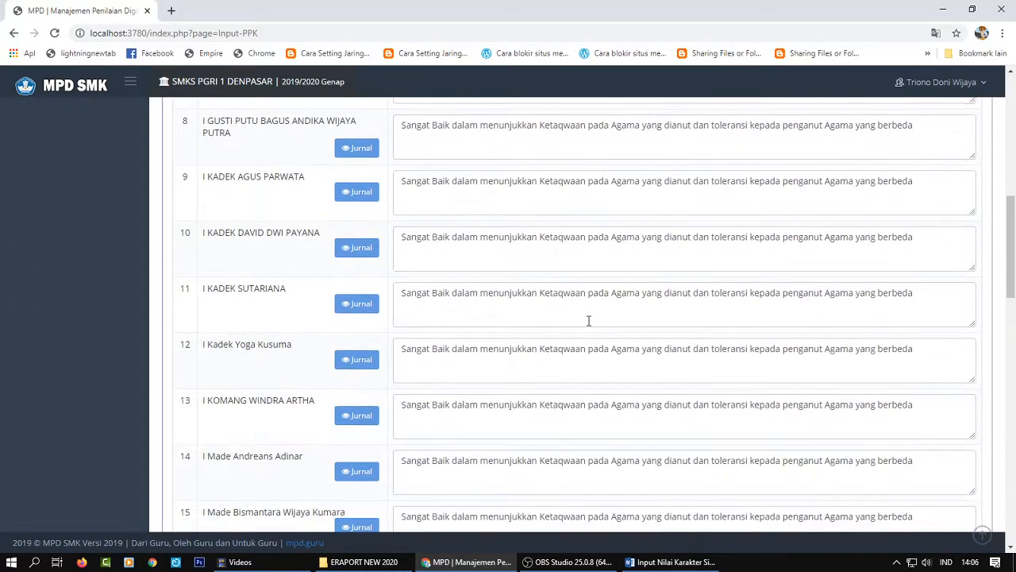
scroll(589, 320, down, 12)
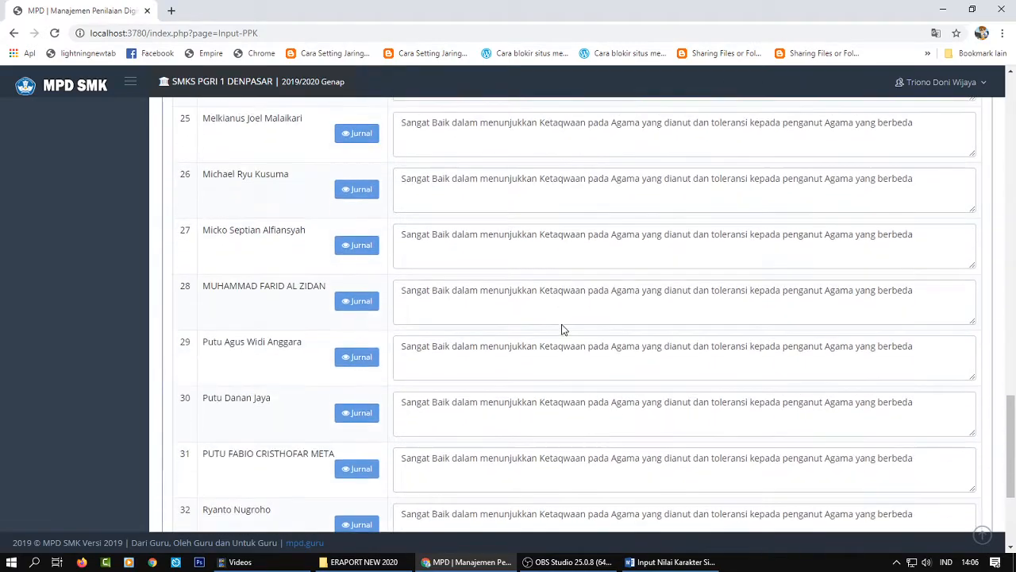
scroll(564, 325, up, 7)
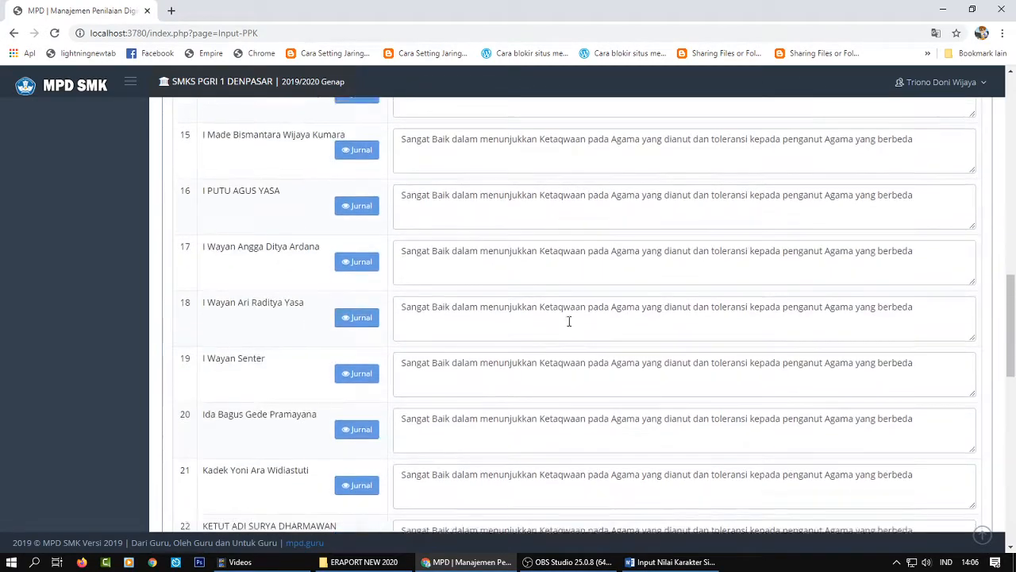
scroll(569, 321, up, 11)
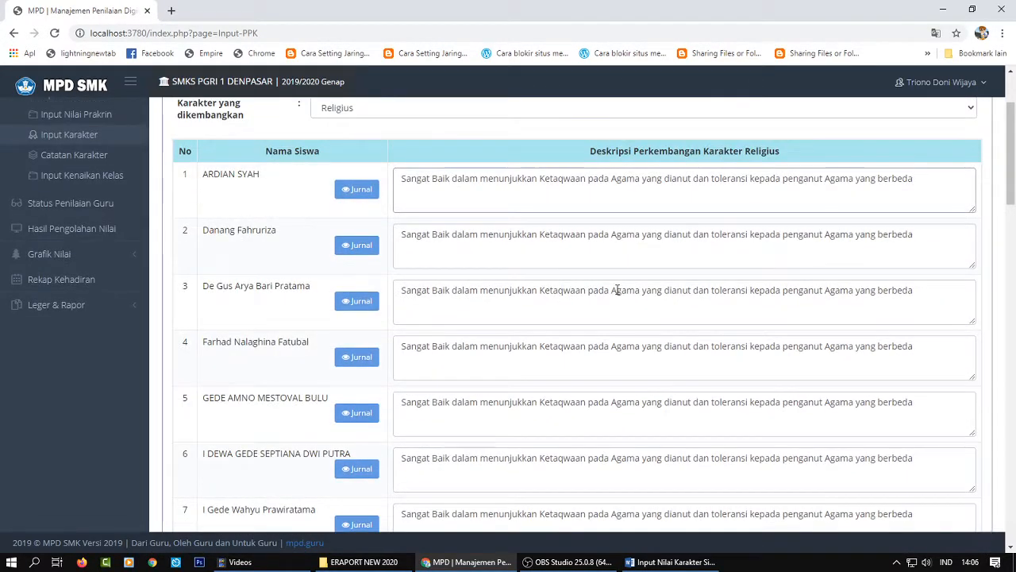
drag(1010, 187, 1013, 151)
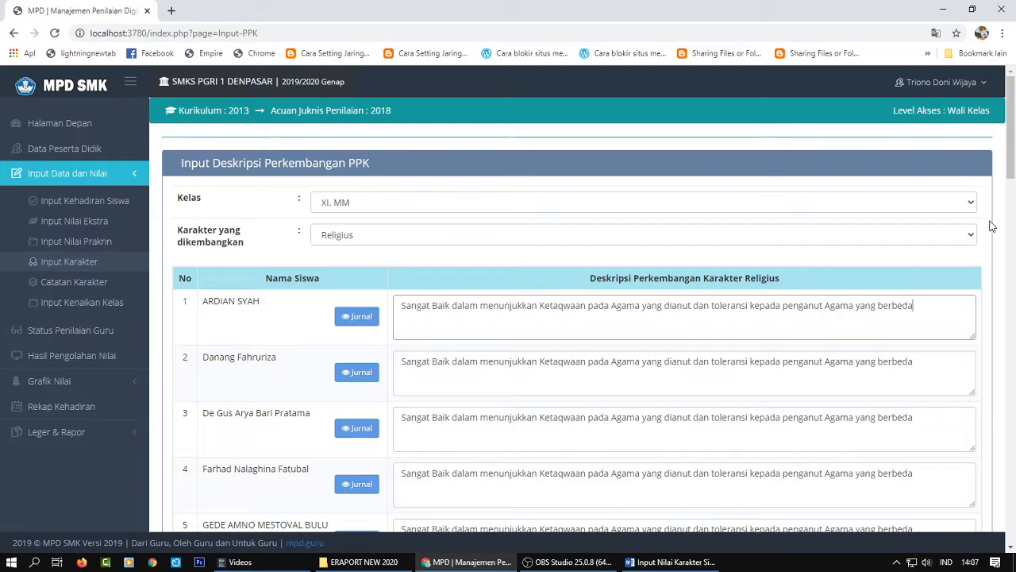
Save the Religius descriptions for the class and dismiss the completion message
drag(1011, 153, 1002, 469)
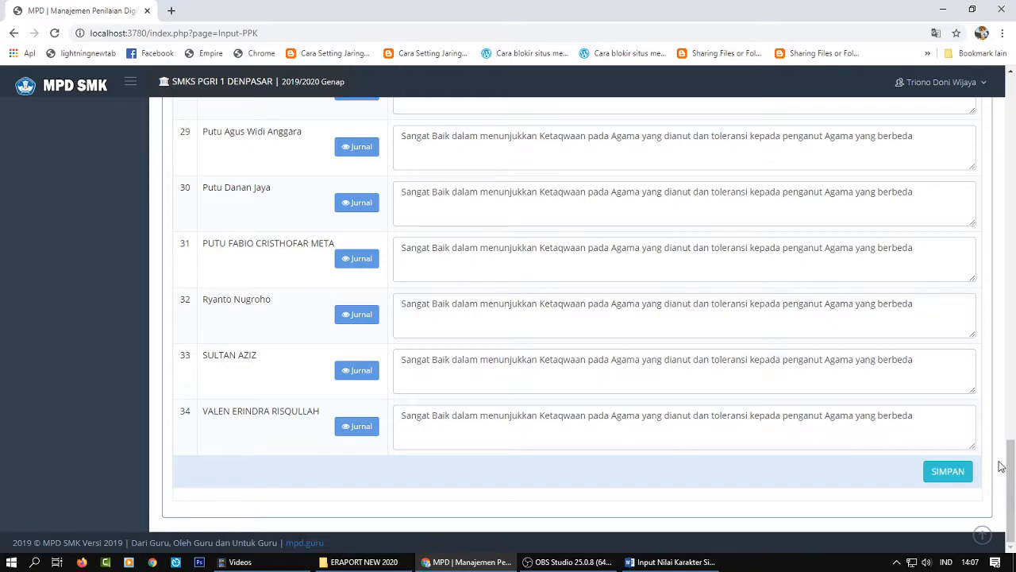
click(949, 473)
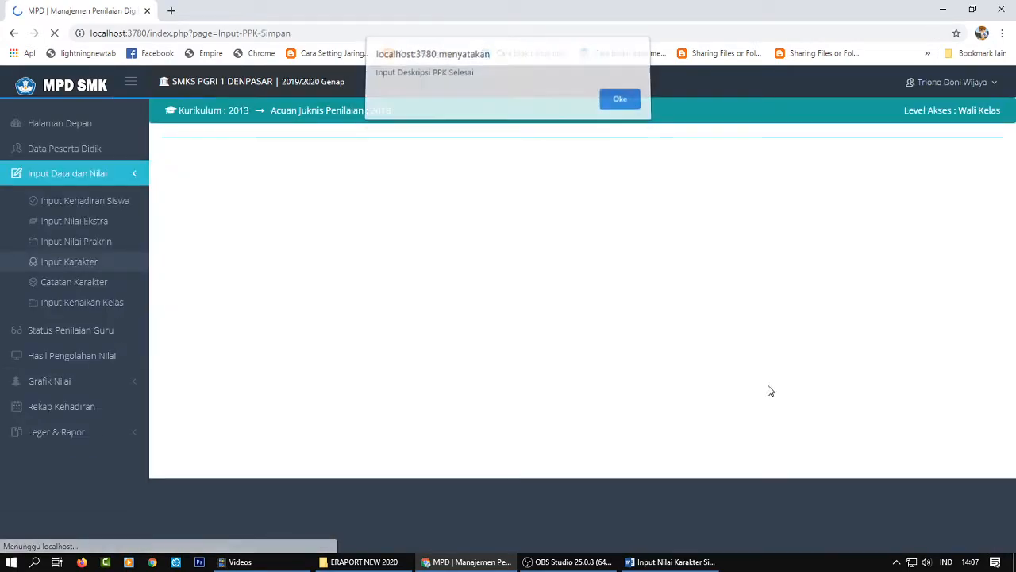
click(617, 98)
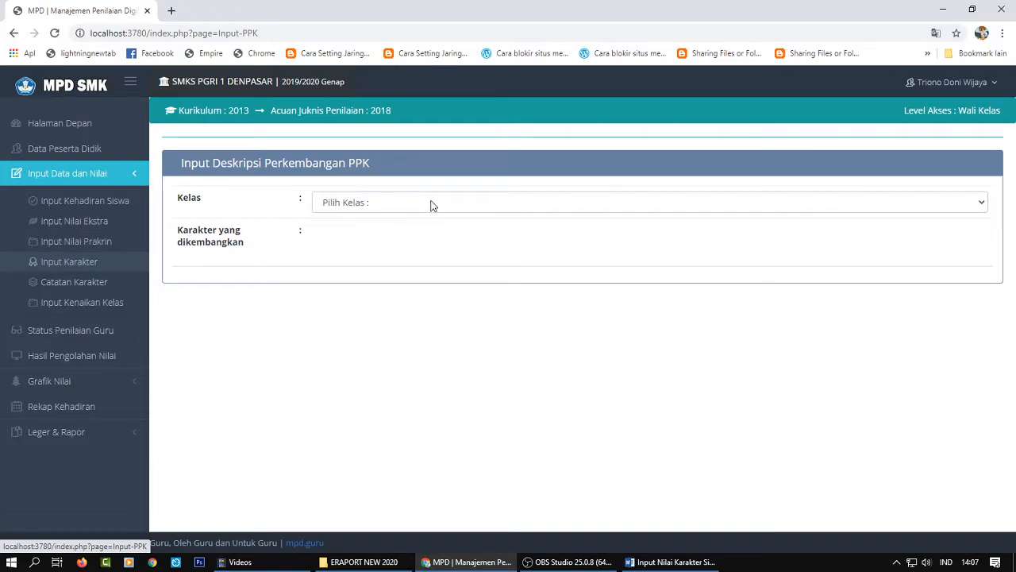
Load the Nasionalis character descriptions for class XI. MM
click(425, 203)
click(389, 231)
click(417, 234)
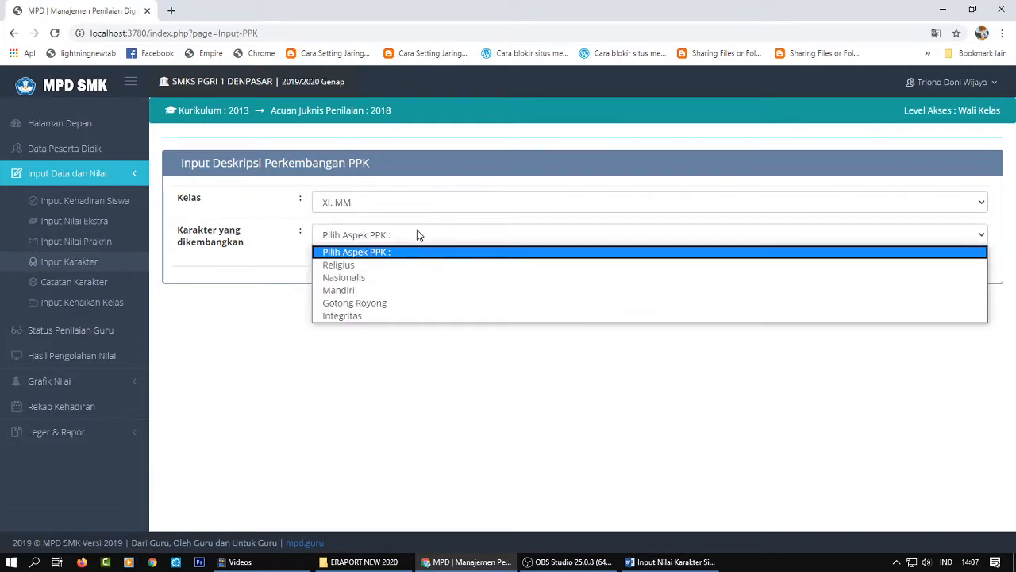
click(403, 277)
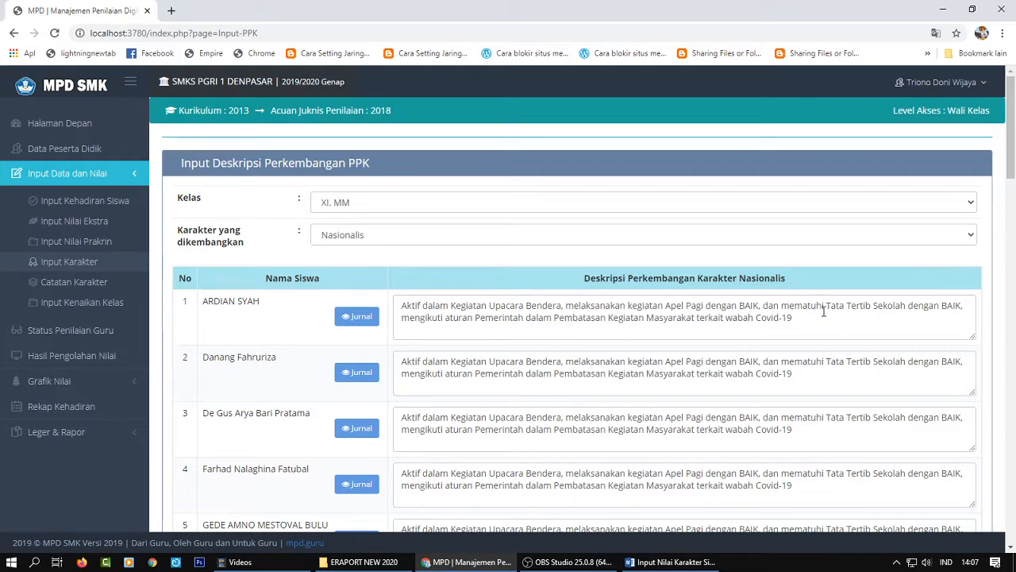
Switch the character aspect to Mandiri to view its descriptions, and on to Integritas
click(954, 239)
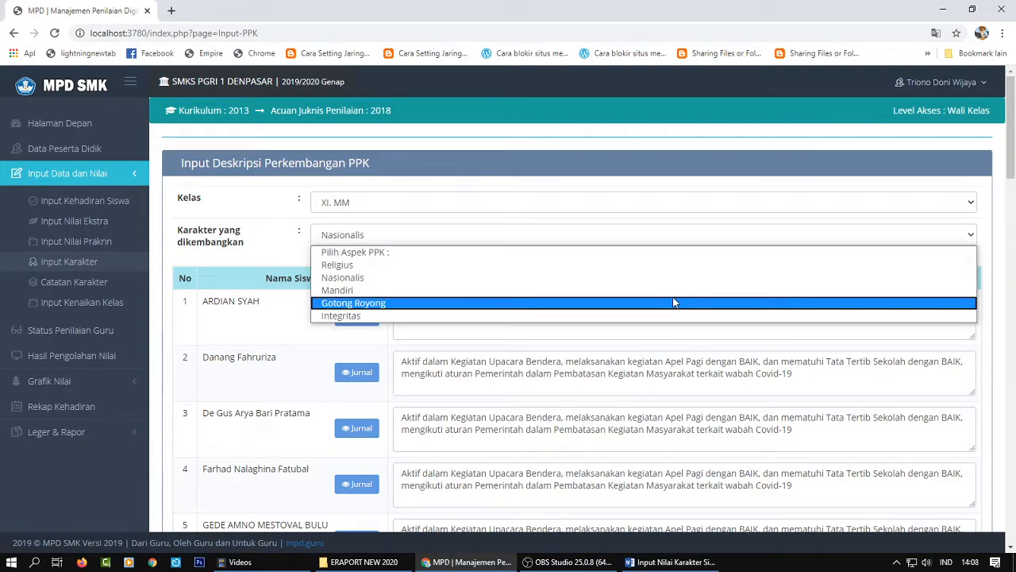
click(569, 291)
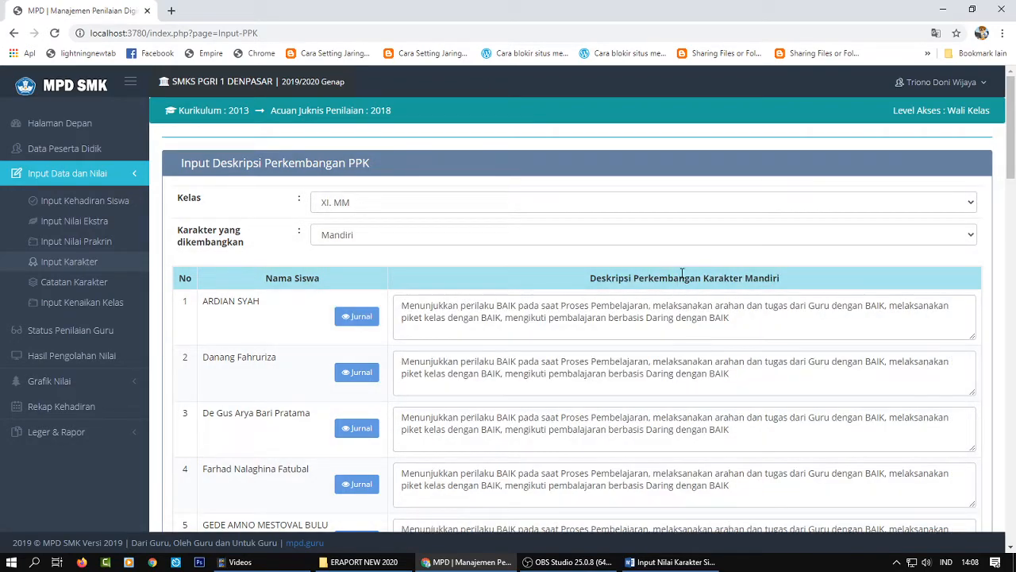
click(692, 236)
click(497, 314)
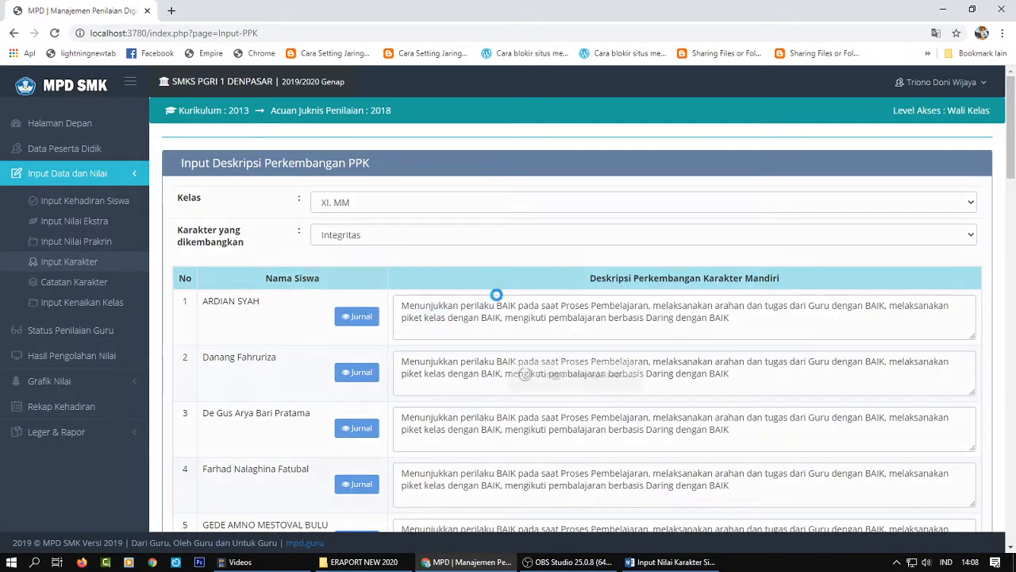
Open the Catatan Karakter page and load the character development notes for class XI. MM, reloading the page once
click(100, 268)
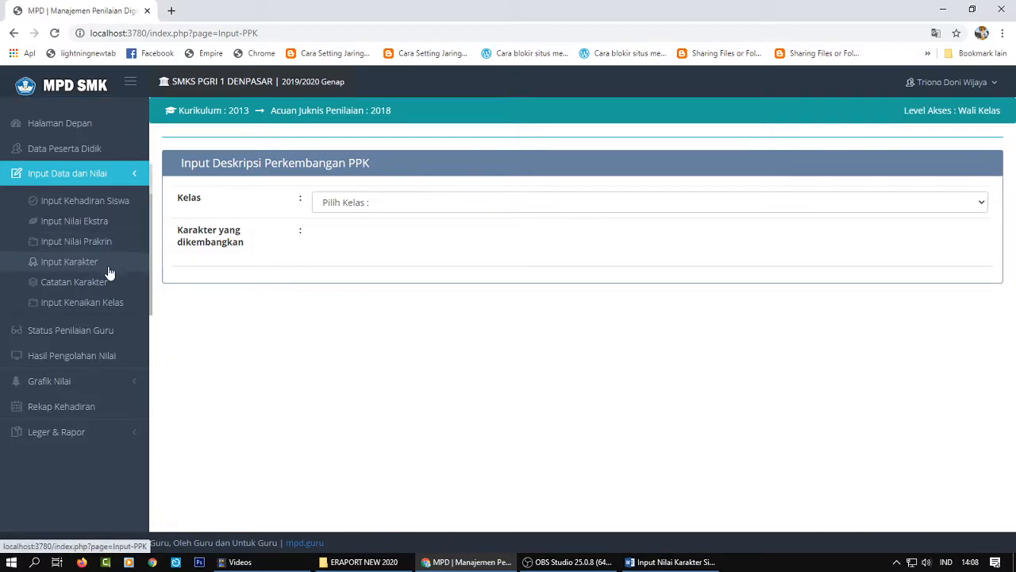
click(110, 289)
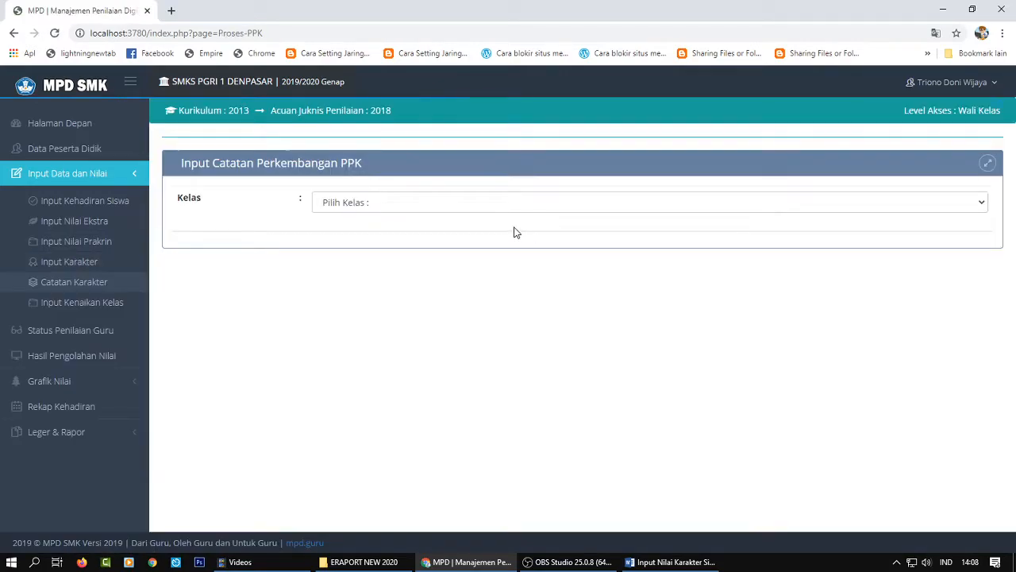
click(488, 201)
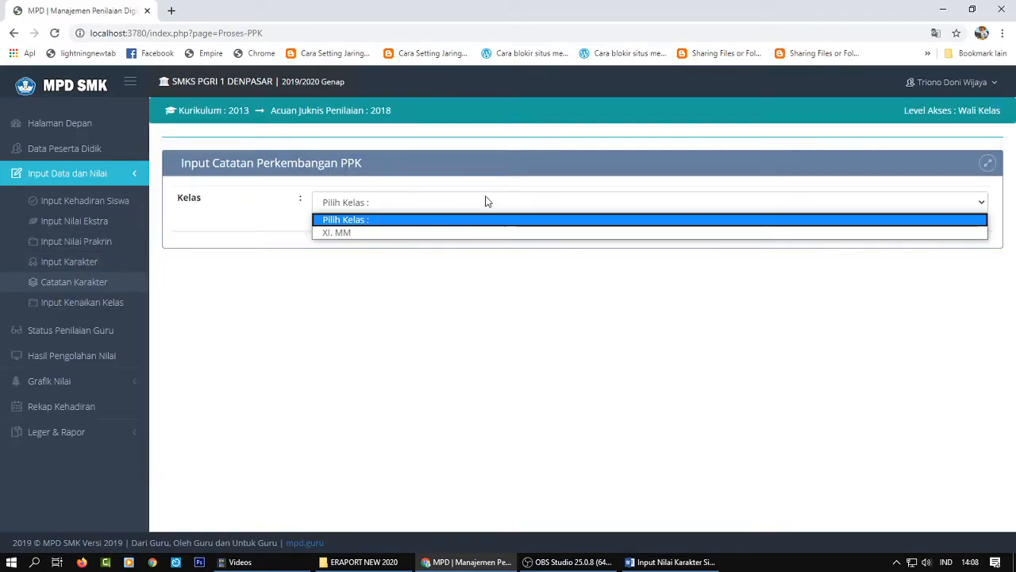
click(409, 233)
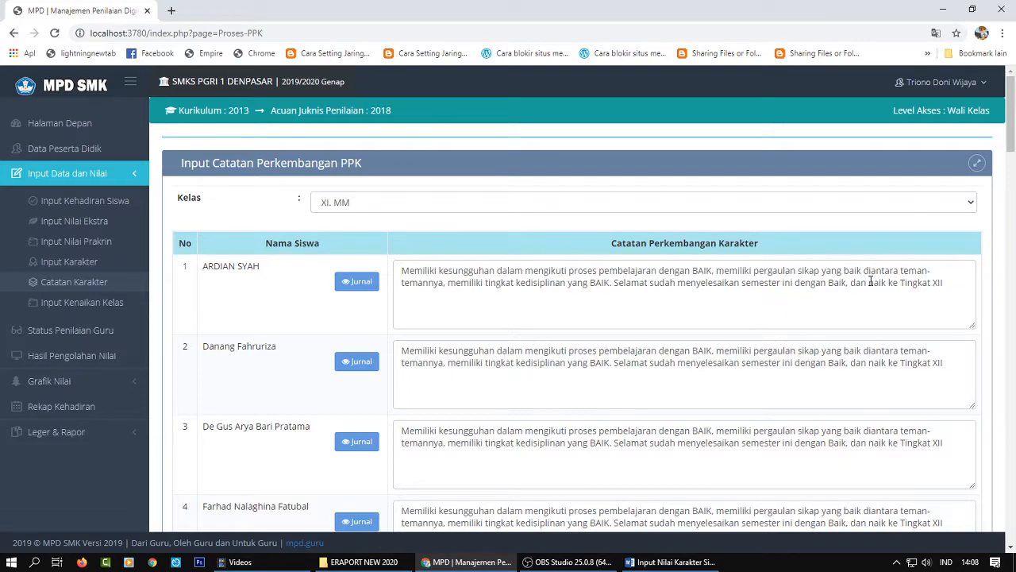
key(F5)
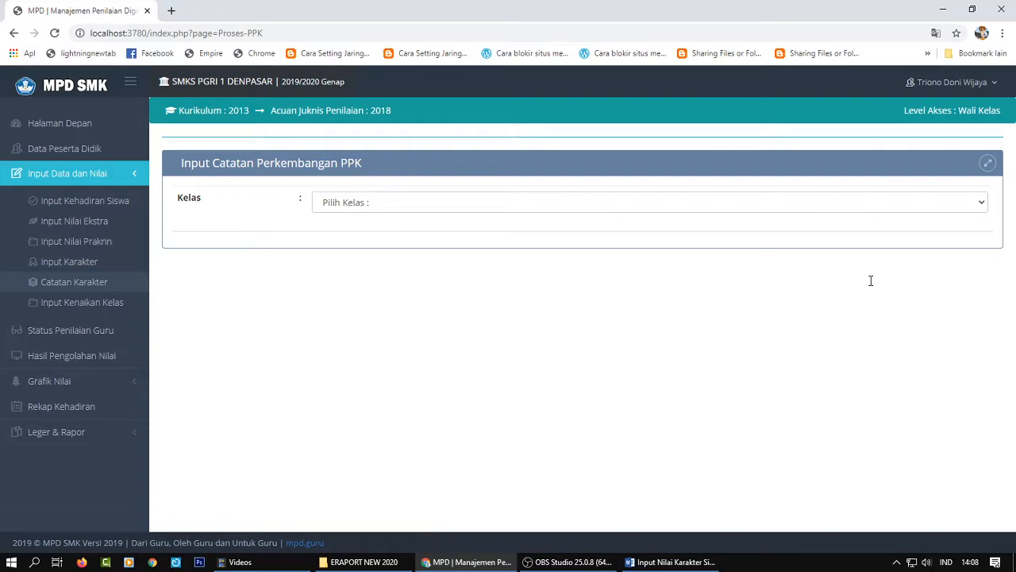
click(676, 203)
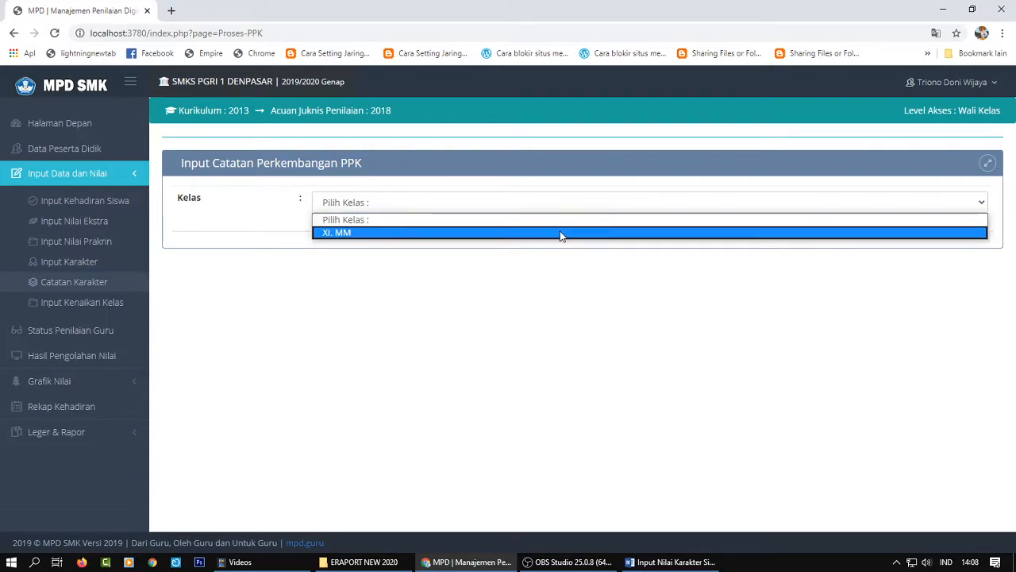
click(560, 233)
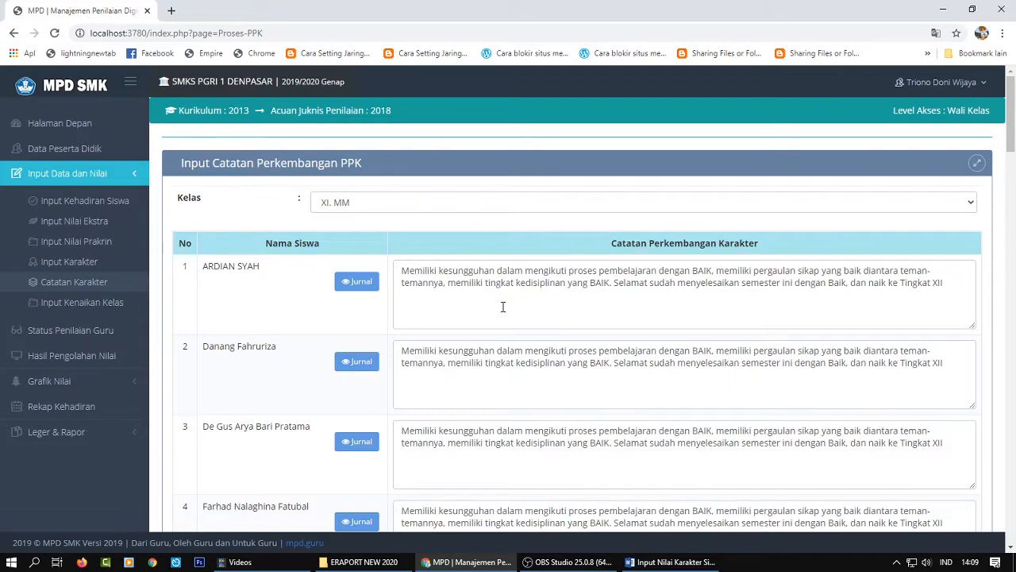
Save the character development notes for class XI. MM and dismiss the completion message
drag(1012, 142, 1013, 533)
click(941, 473)
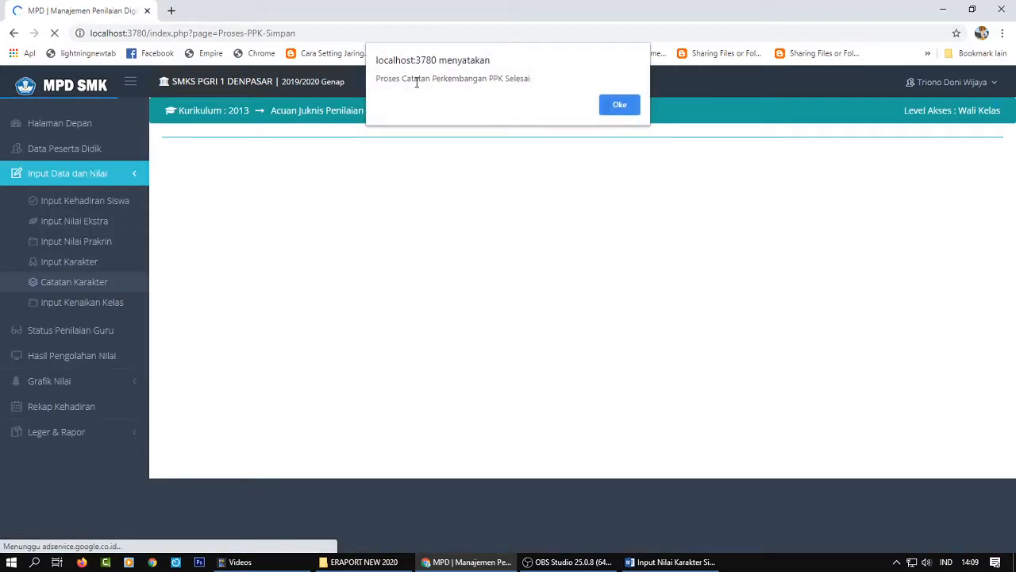
click(622, 107)
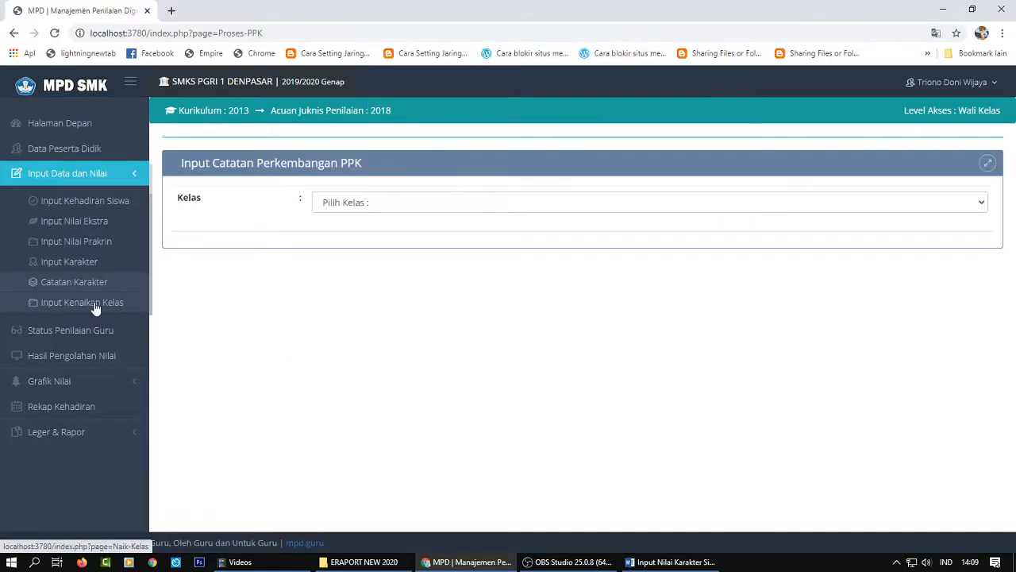
Open the Input Kenaikan Kelas page and load the class promotion data for class XI. MM
click(93, 308)
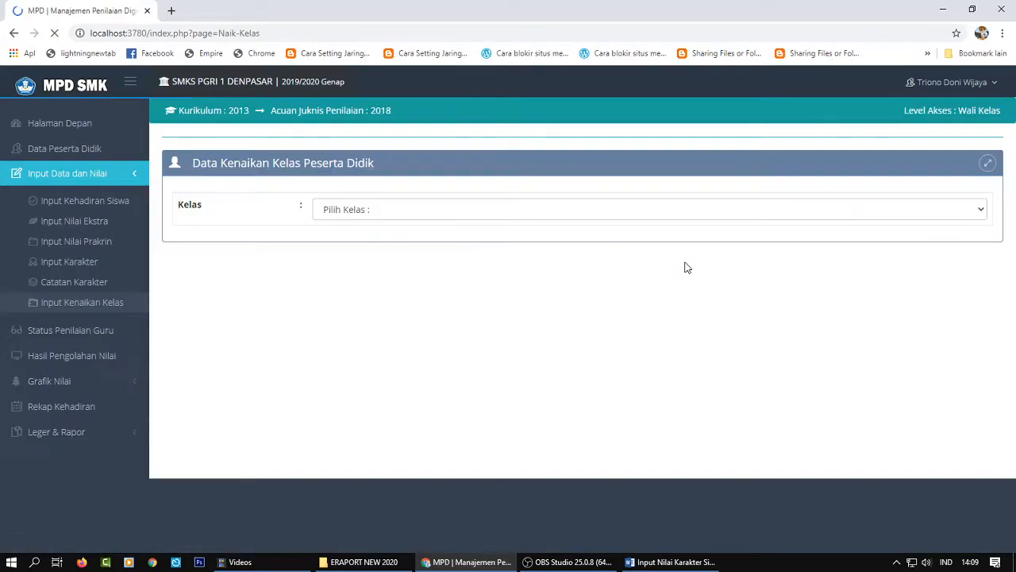
click(673, 215)
click(590, 240)
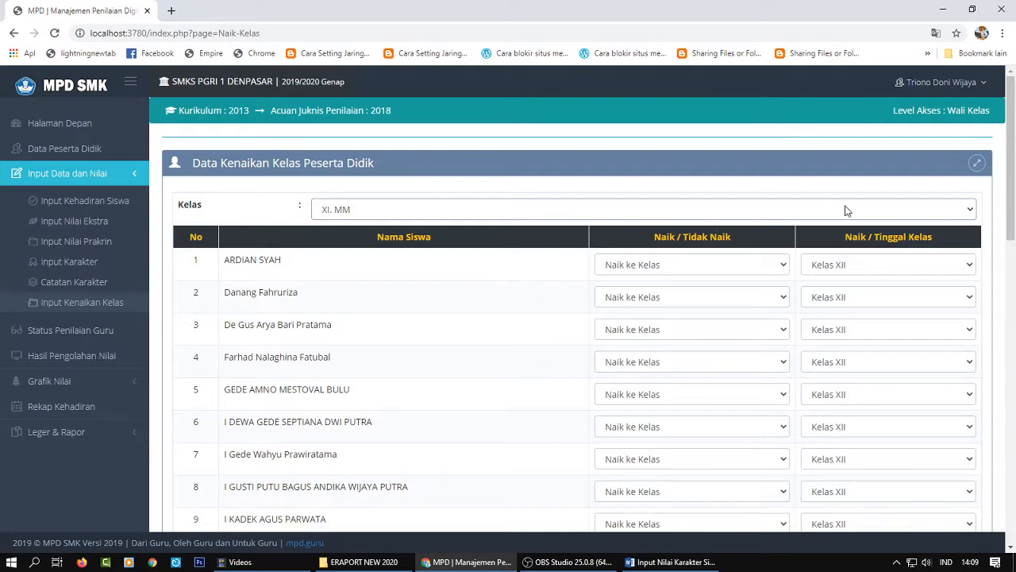
Check the promotion entries of all students in the class list and save them
scroll(999, 217, down, 10)
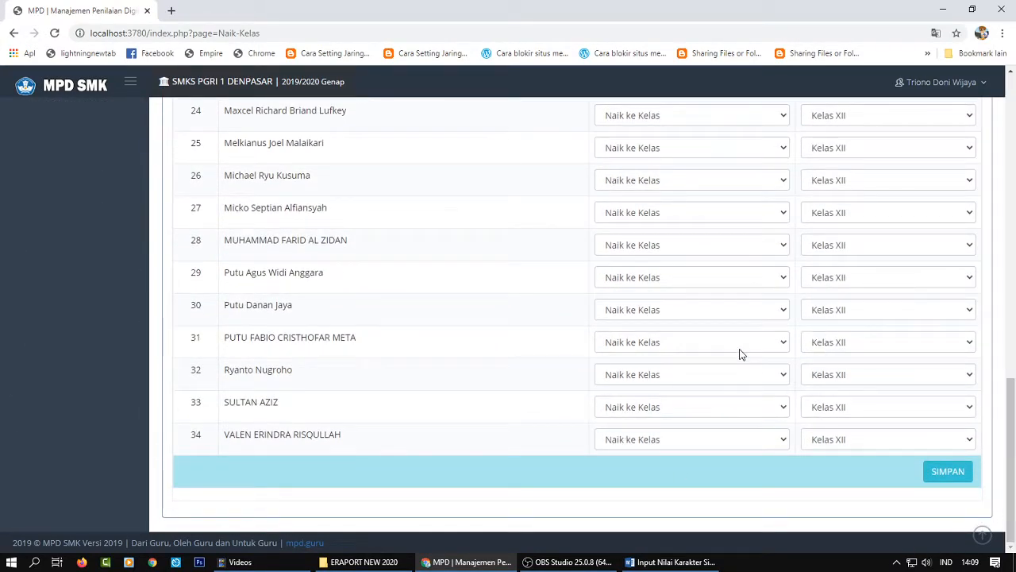
drag(1011, 449, 1011, 162)
scroll(955, 356, down, 10)
click(946, 475)
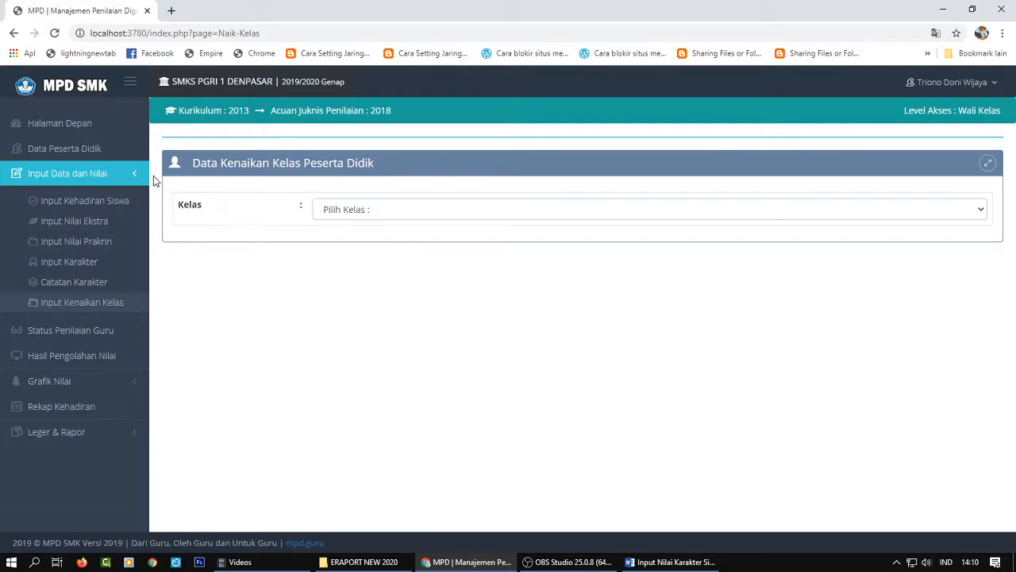
Open Status Penilaian Guru for class XI. MM and check the teachers' assessment status for every subject
click(134, 181)
click(94, 200)
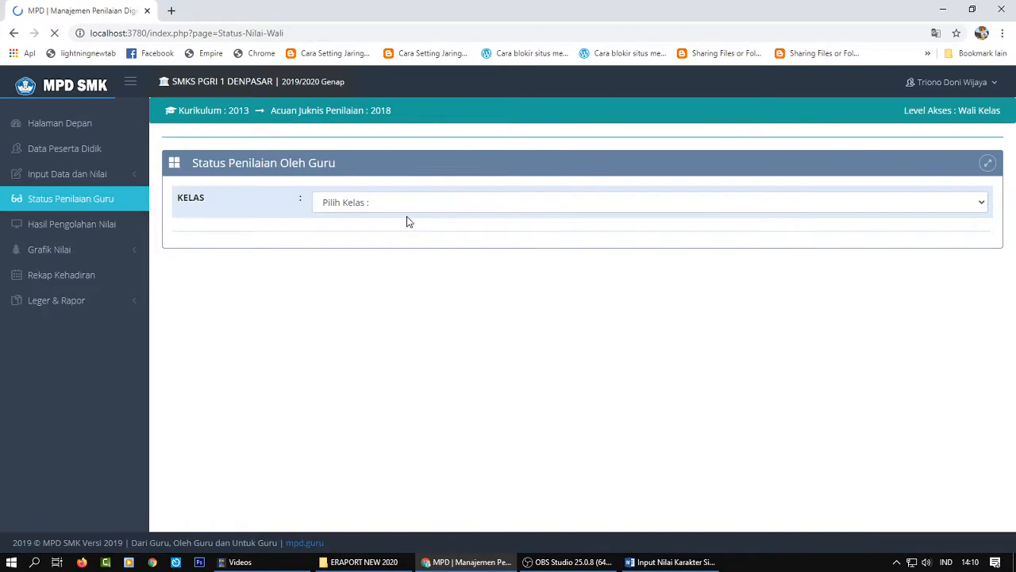
click(404, 205)
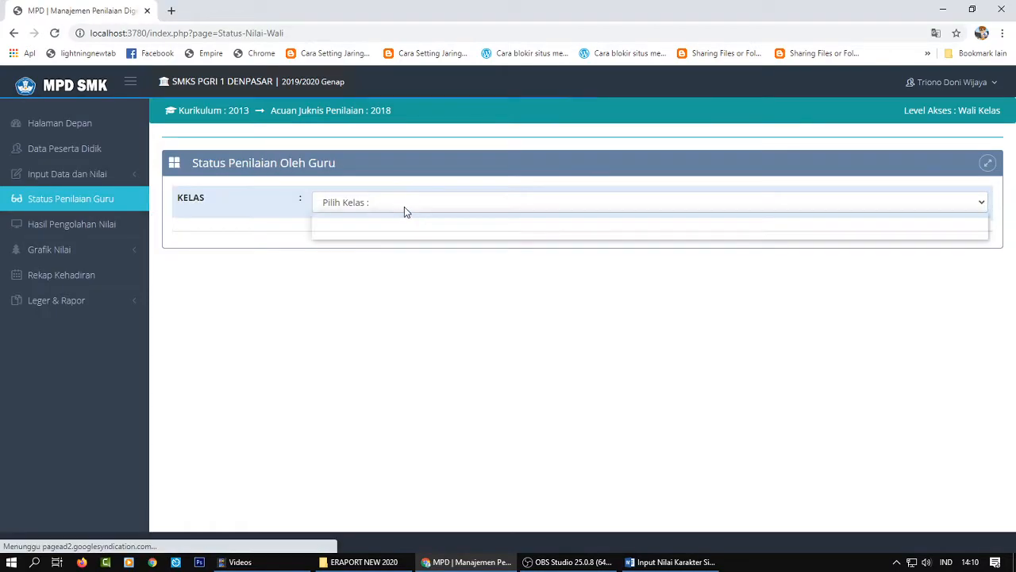
click(357, 232)
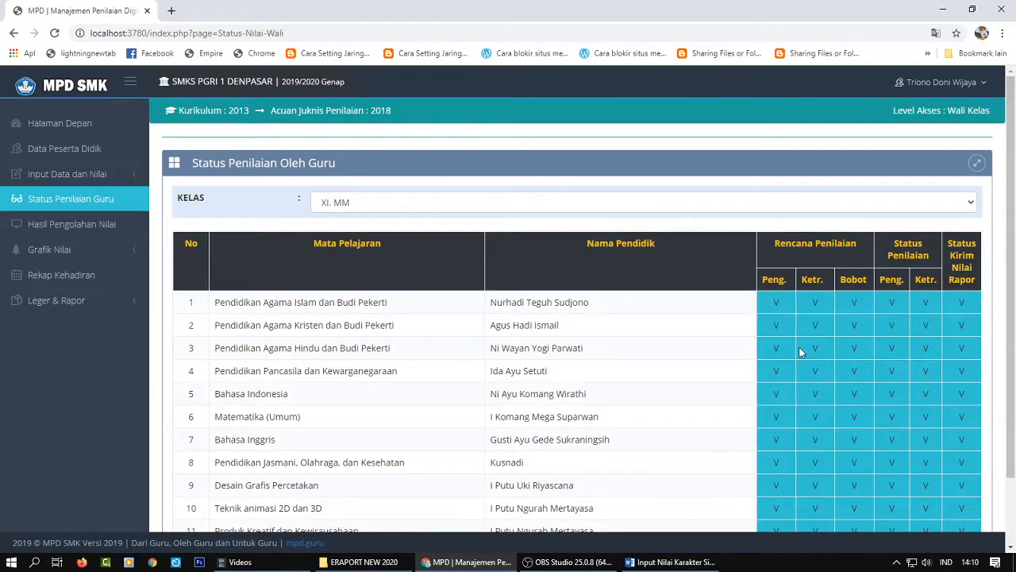
scroll(798, 354, down, 1)
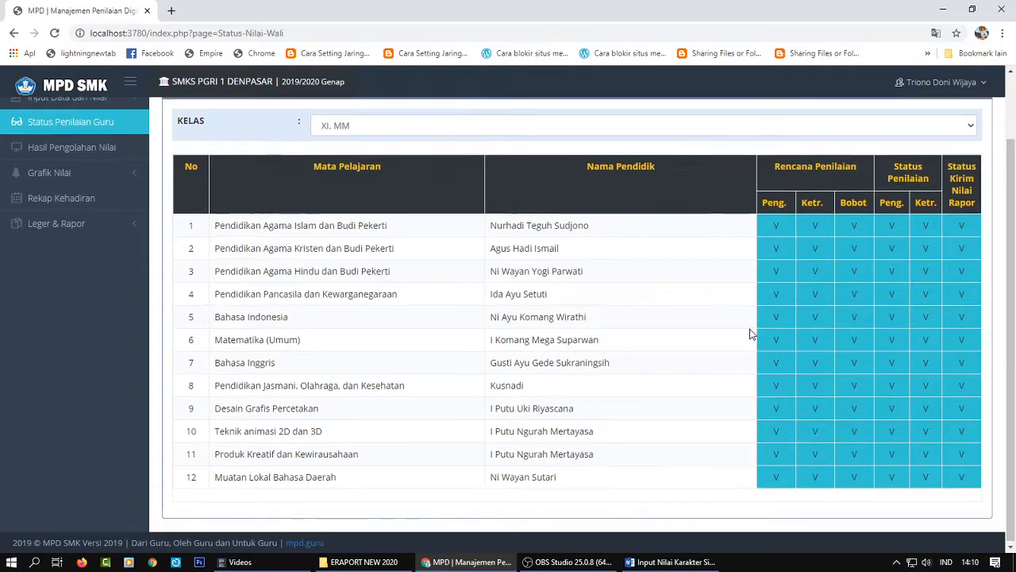
scroll(751, 334, up, 1)
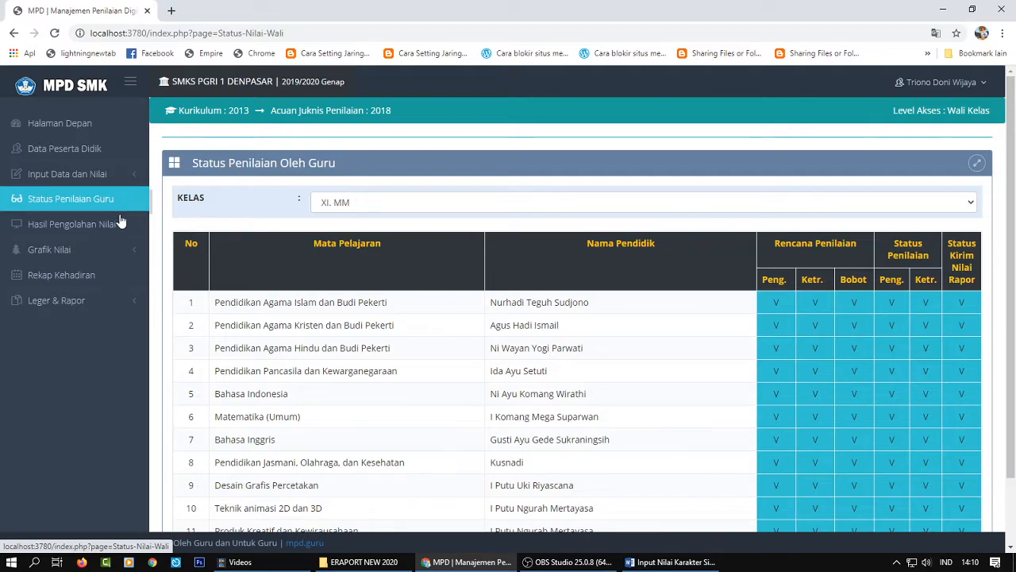
Open Grafik Nilai Rapor for class XI. MM and display the knowledge and skills grade charts of the first student
click(119, 249)
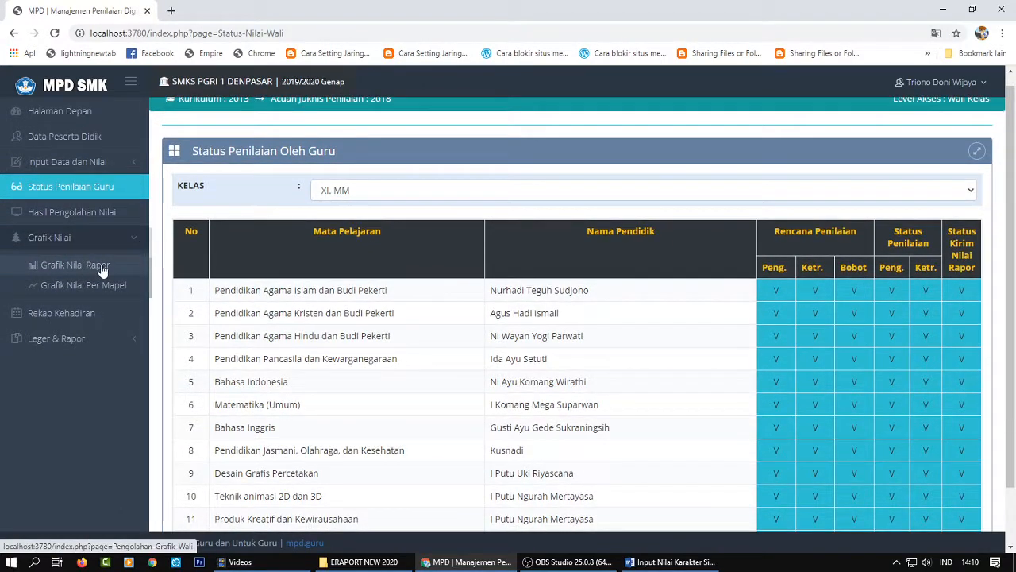
click(86, 263)
click(424, 202)
click(369, 233)
scroll(703, 381, down, 3)
scroll(700, 373, up, 3)
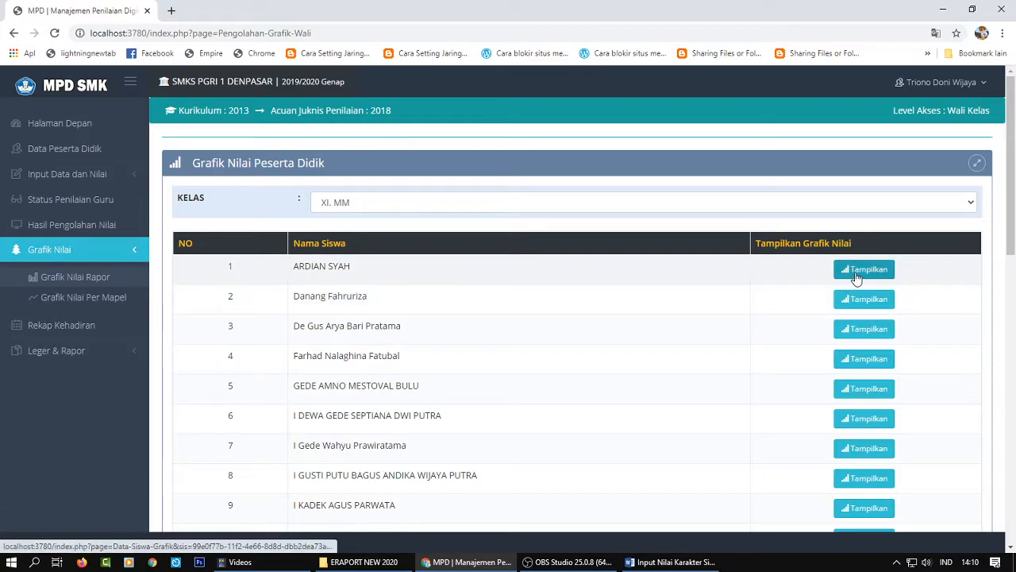
click(844, 271)
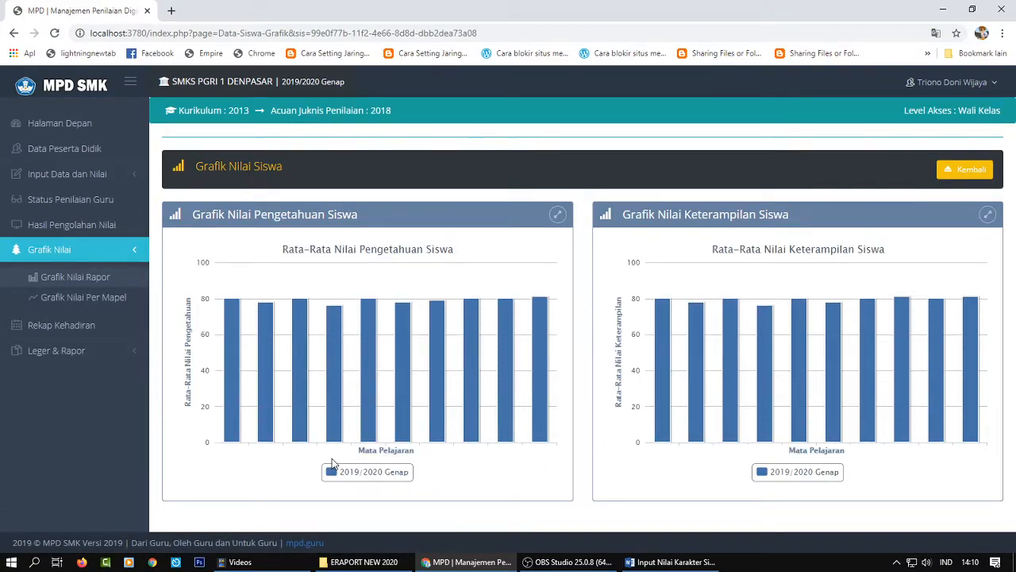
mouse_move(239, 312)
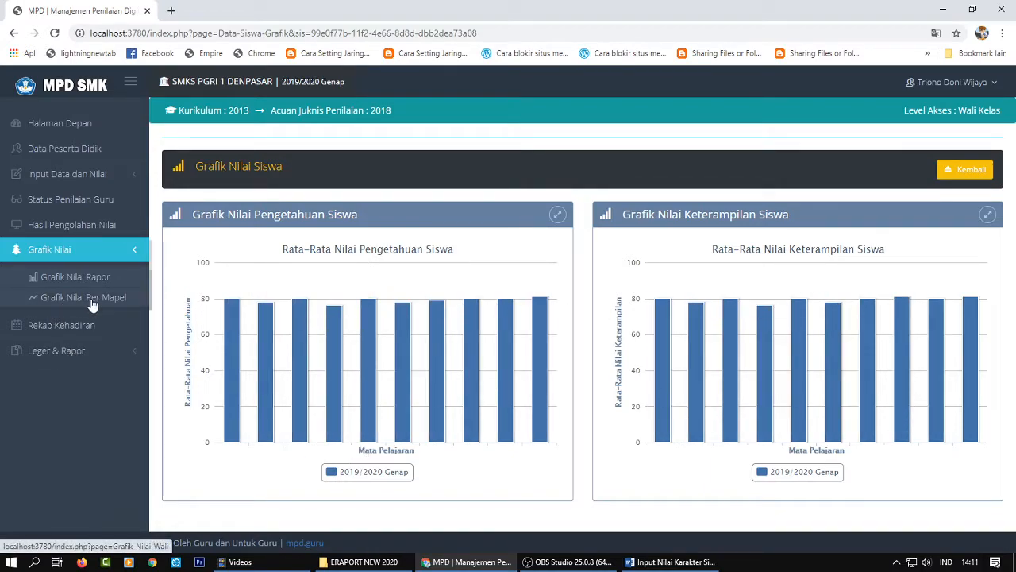
Open Rekap Kehadiran for class XI. MM and look through the attendance recap of all students
click(72, 357)
click(67, 325)
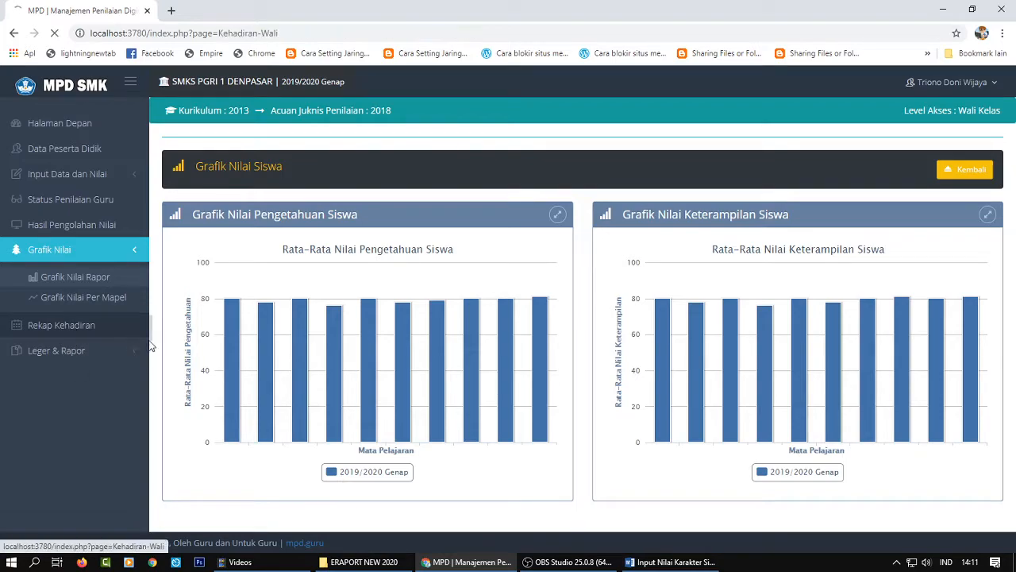
click(481, 203)
click(411, 233)
scroll(784, 390, down, 7)
scroll(784, 381, up, 7)
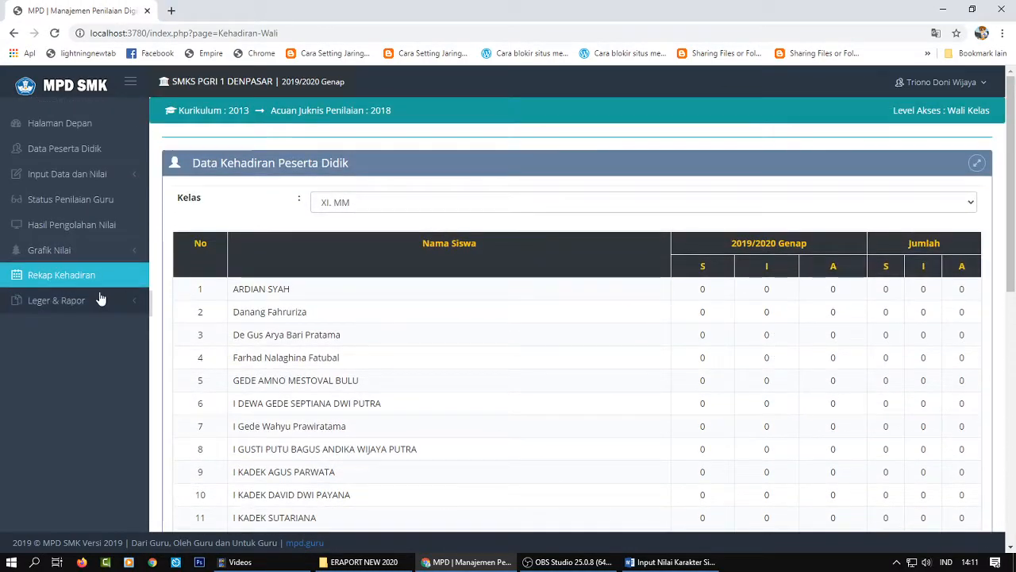
Open the Cetak Leger page and display the report ledger for class XI. MM
click(56, 300)
scroll(60, 306, down, 1)
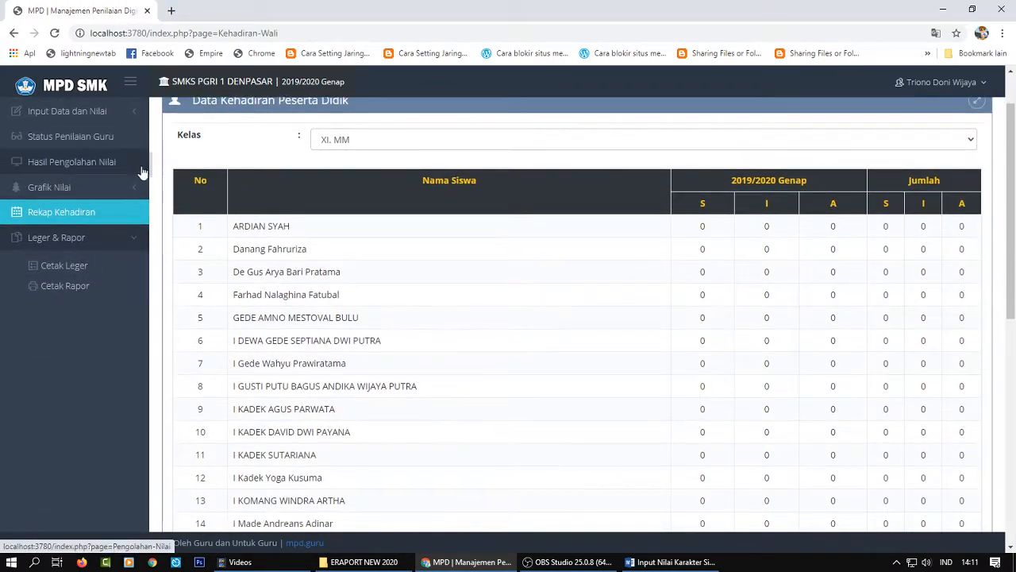
click(93, 267)
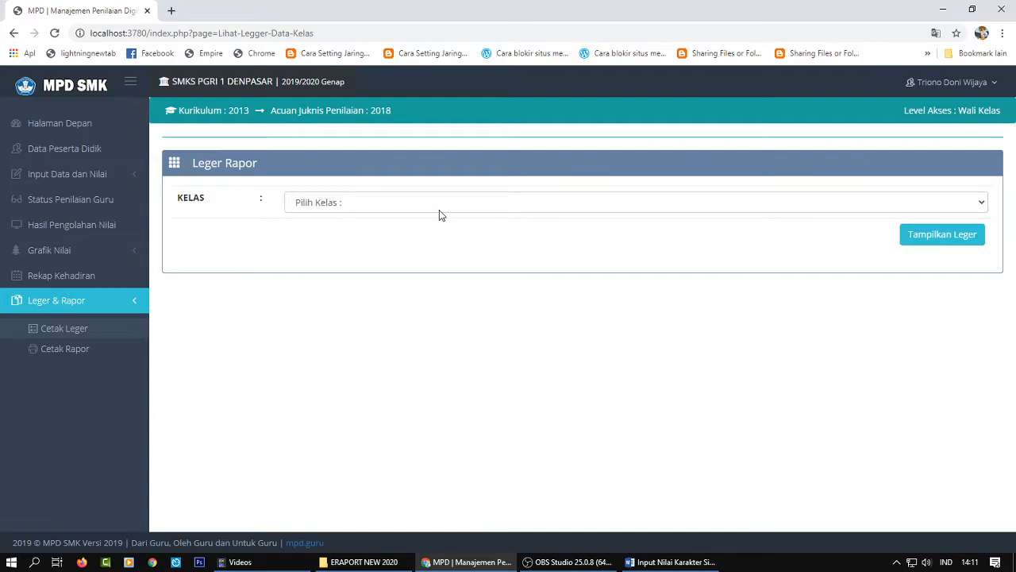
click(438, 208)
click(386, 235)
click(945, 235)
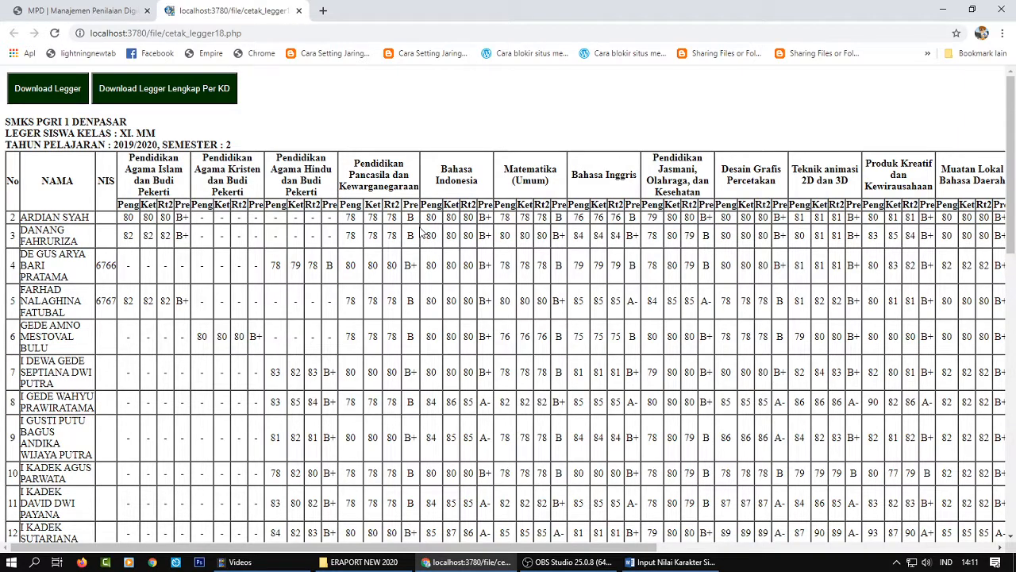
Close the displayed ledger, select class XI. MM again and redisplay its ledger
click(298, 11)
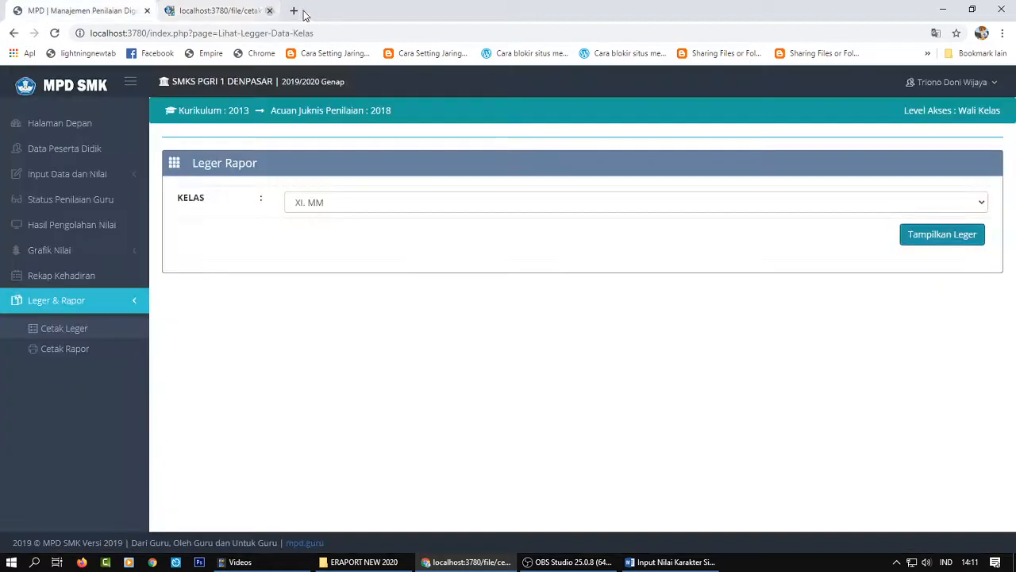
click(443, 202)
click(389, 230)
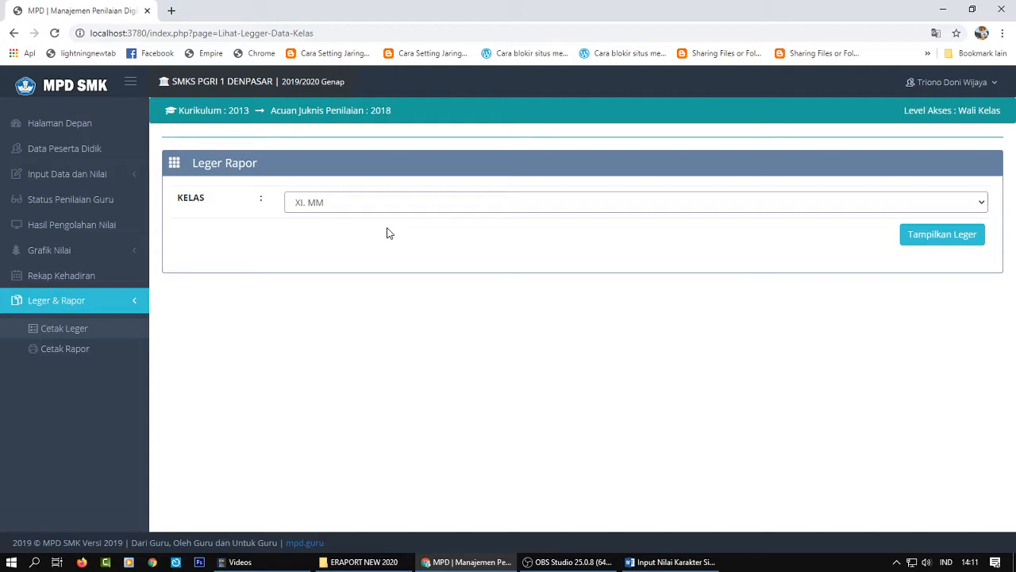
click(931, 243)
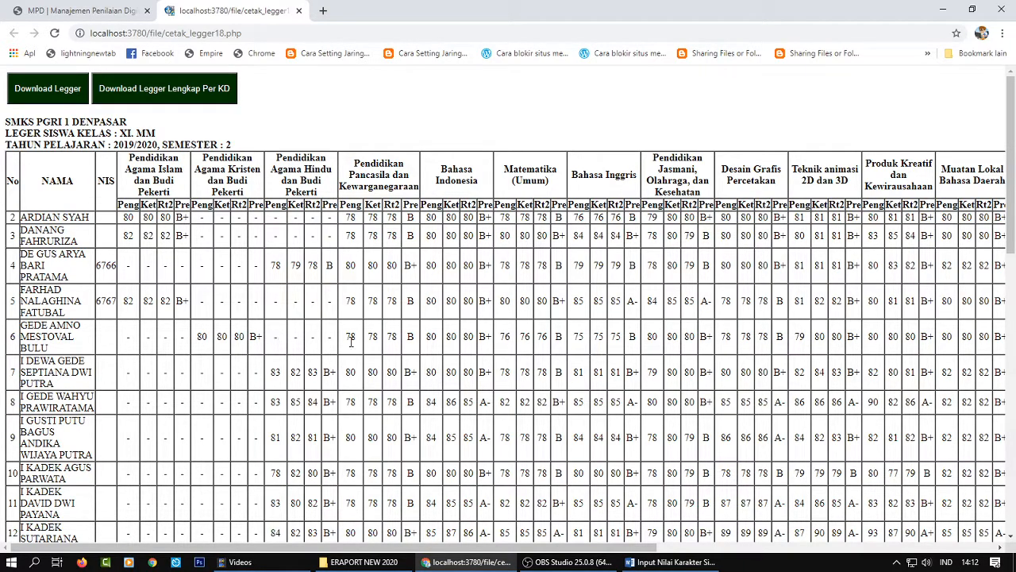
Examine the class XI. MM ledger down to the last student and across to the averages, attendance and extracurricular columns
scroll(323, 298, down, 5)
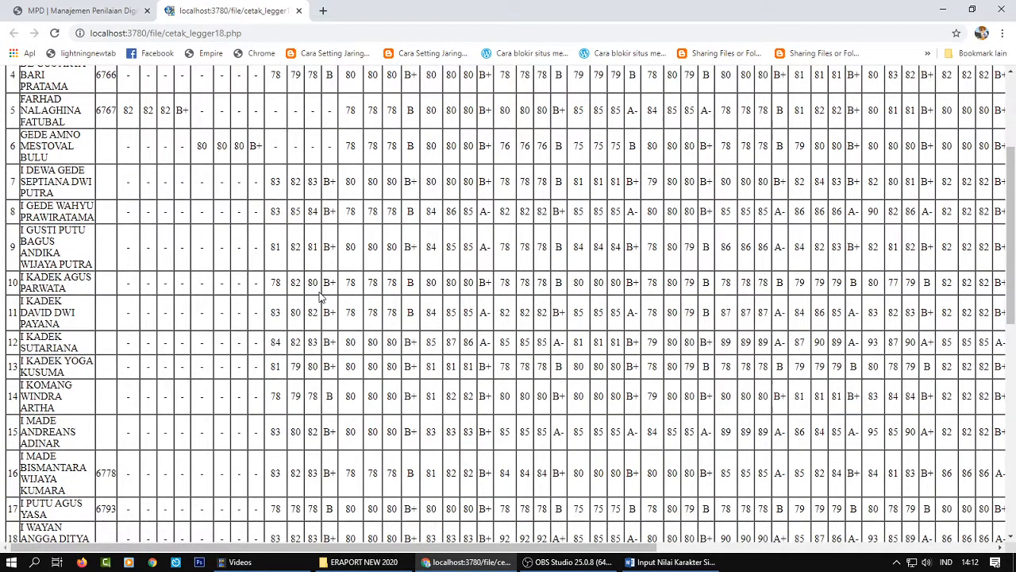
scroll(310, 286, down, 3)
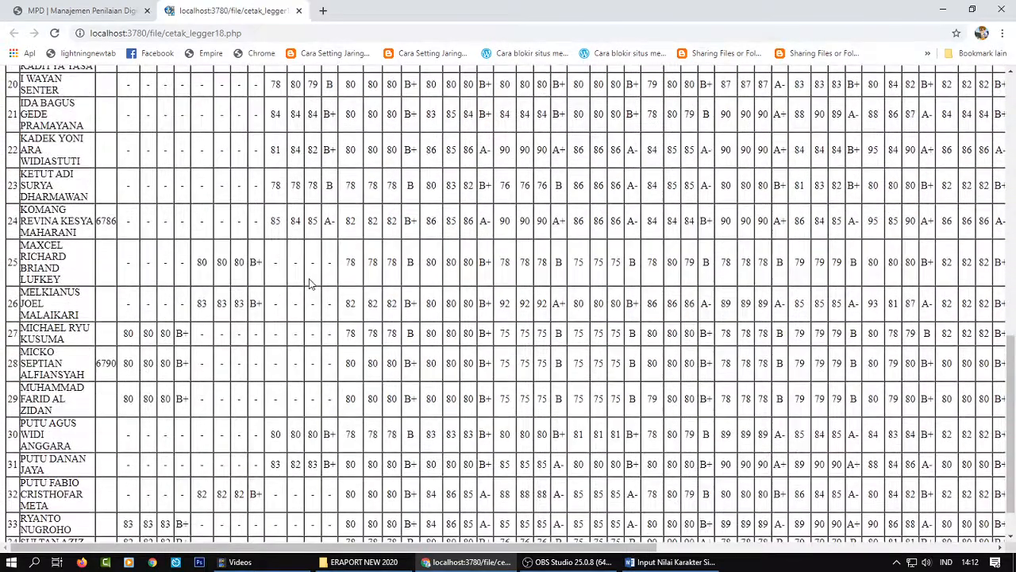
scroll(310, 284, down, 1)
scroll(308, 282, up, 6)
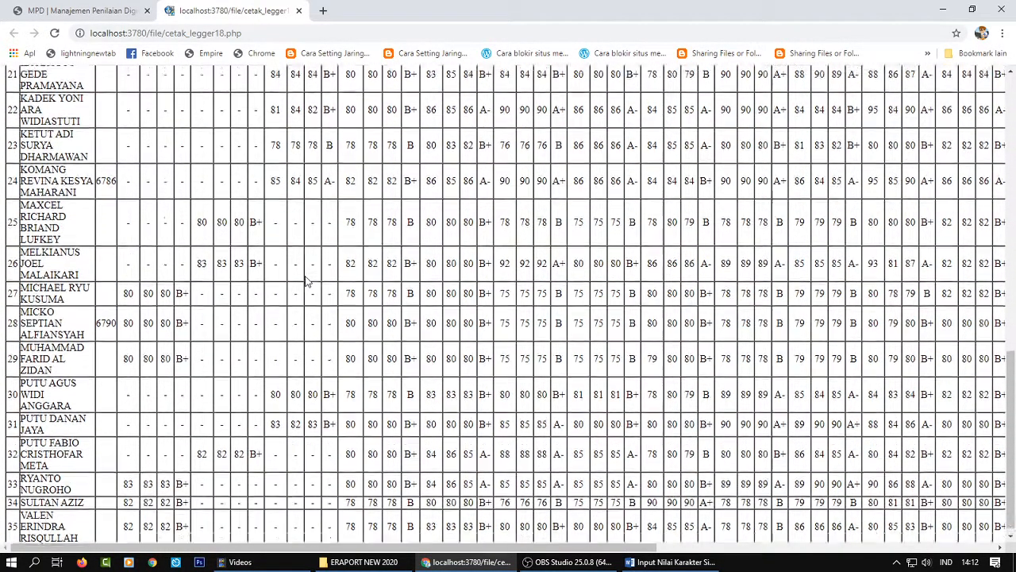
scroll(306, 280, up, 3)
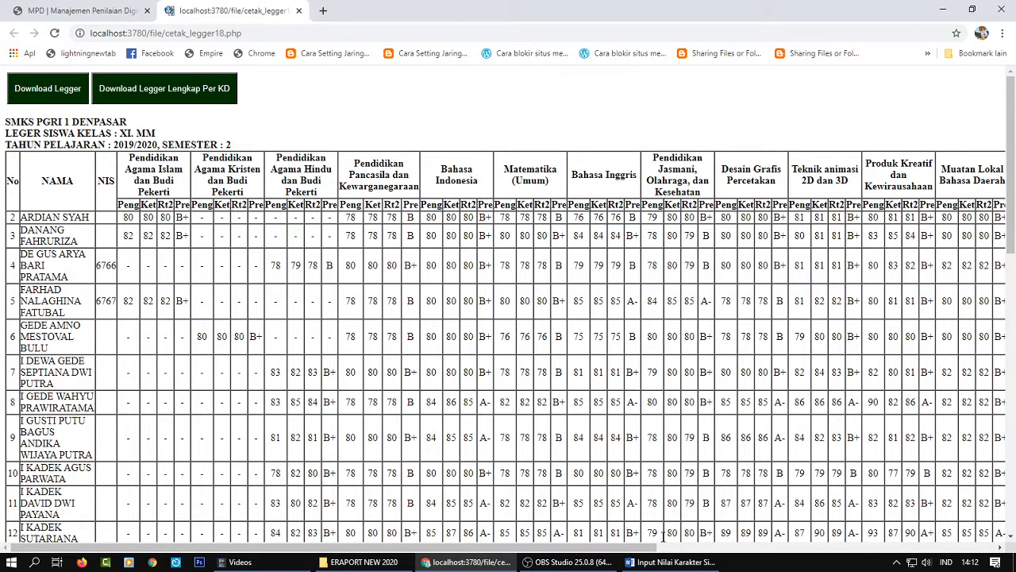
drag(645, 551, 972, 556)
scroll(713, 294, down, 3)
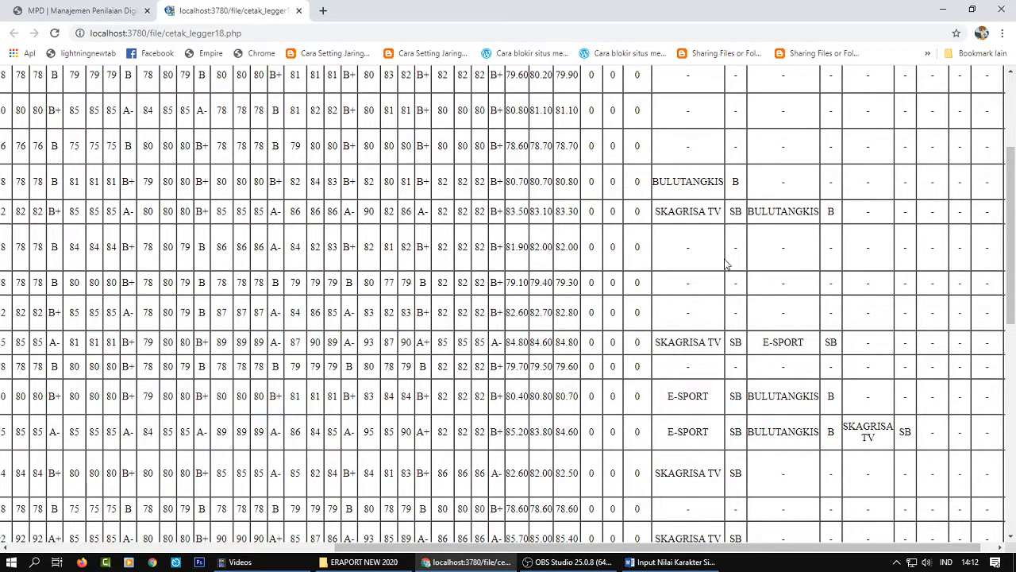
Examine the extracurricular columns of the class XI. MM ledger for the remaining students, across to the table's far edge
scroll(705, 368, down, 3)
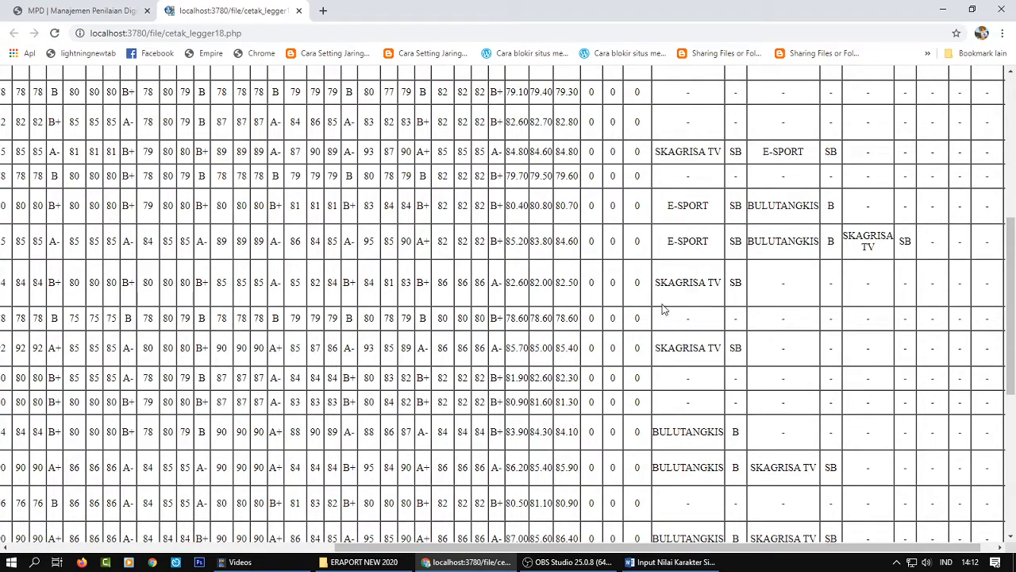
drag(747, 547, 802, 550)
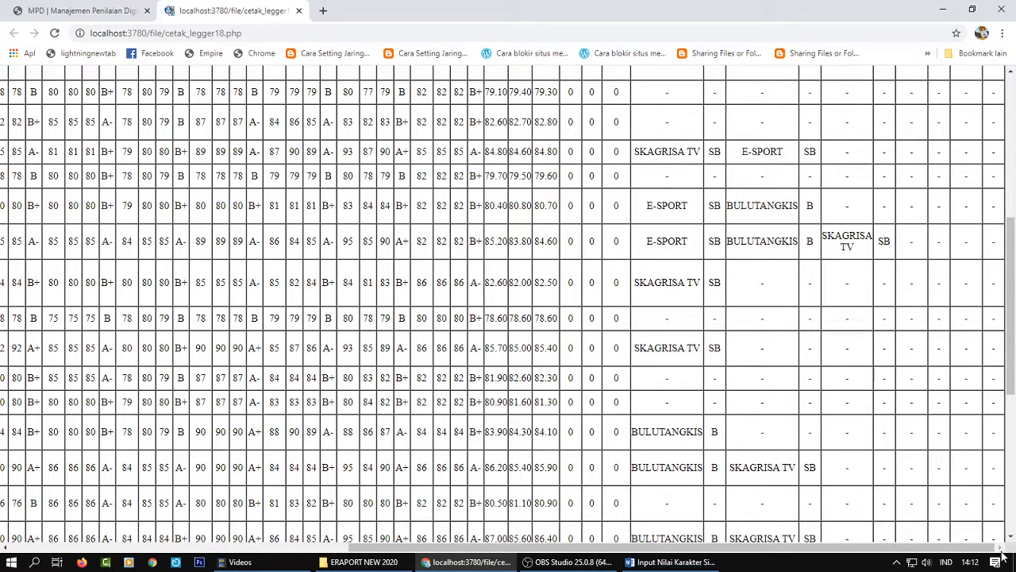
scroll(987, 397, up, 5)
scroll(988, 398, down, 7)
scroll(957, 433, down, 2)
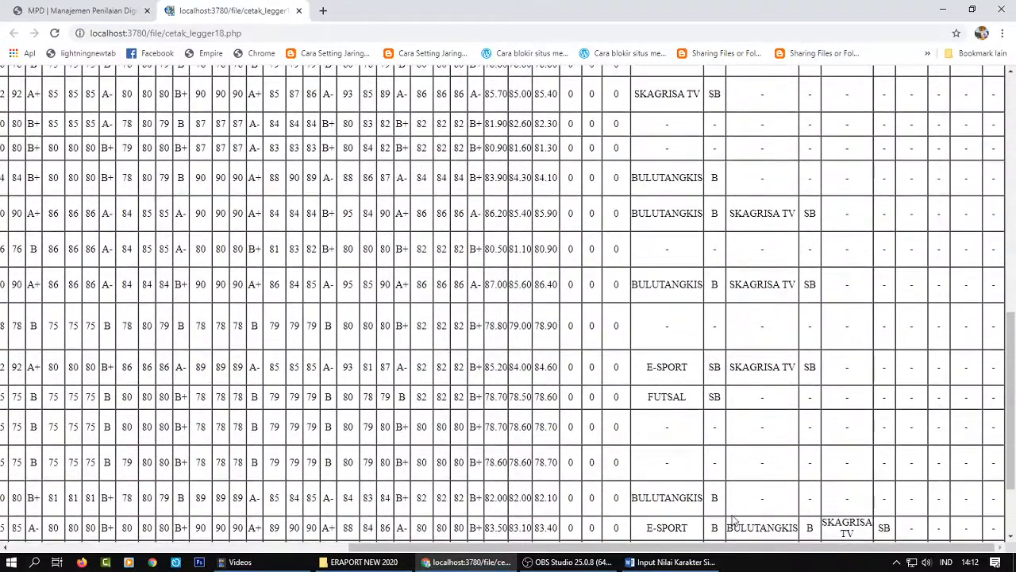
drag(739, 548, 642, 558)
scroll(794, 320, up, 6)
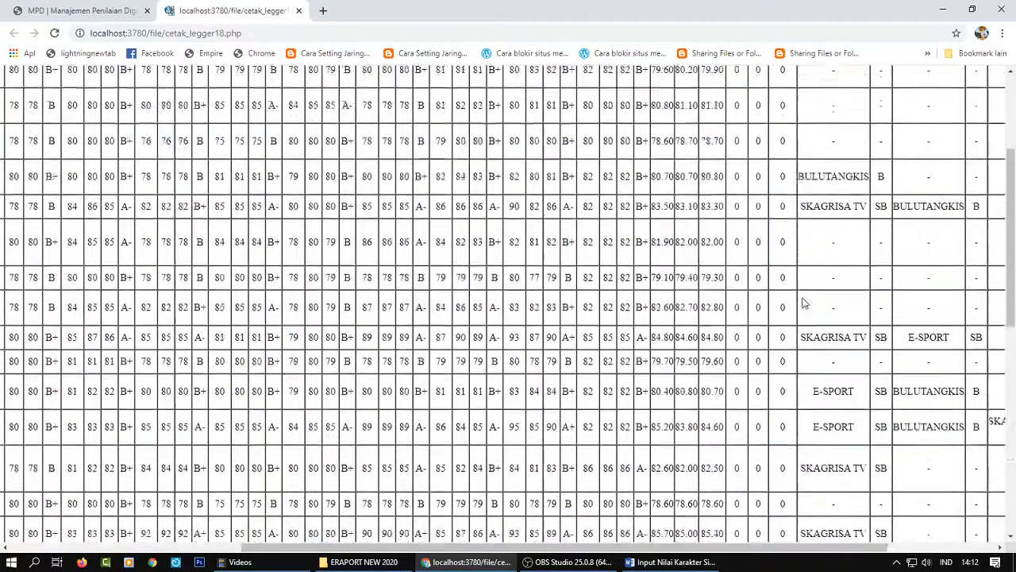
Return to the start of the ledger and download it as Leger_K2013_XI. MM.xlsx into the Documents folder
drag(730, 548, 499, 548)
scroll(179, 183, up, 1)
click(68, 92)
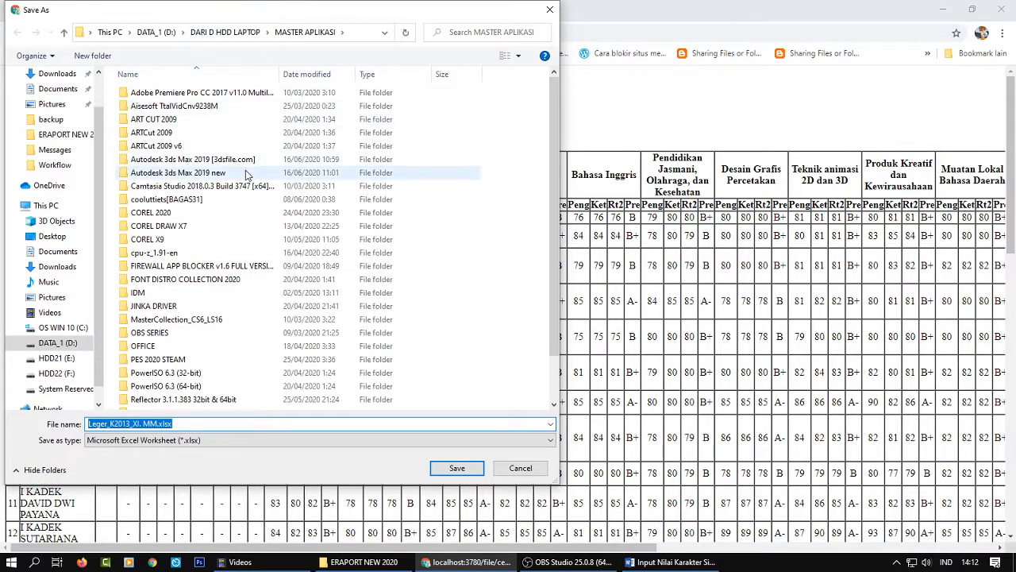
click(62, 252)
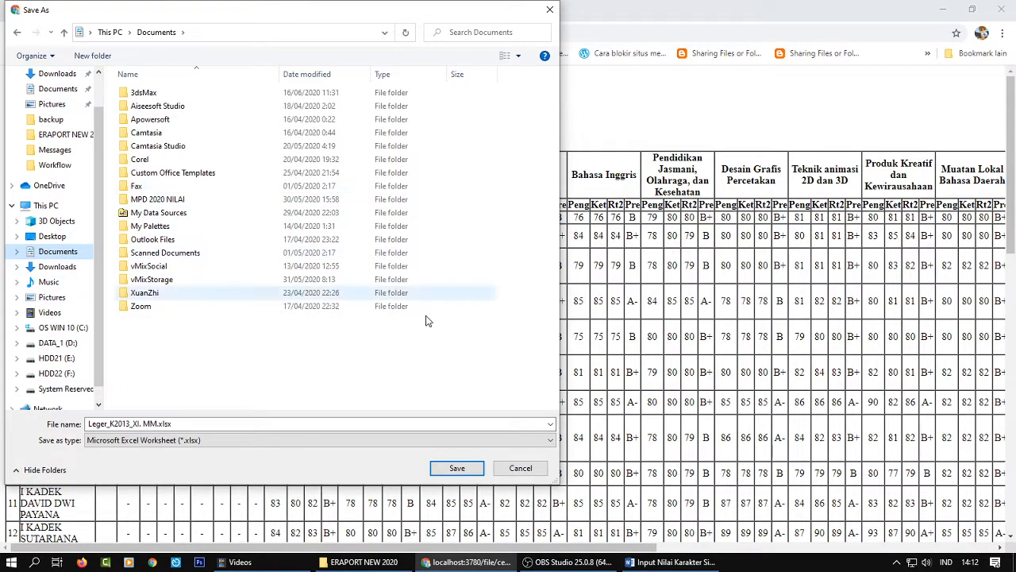
click(457, 467)
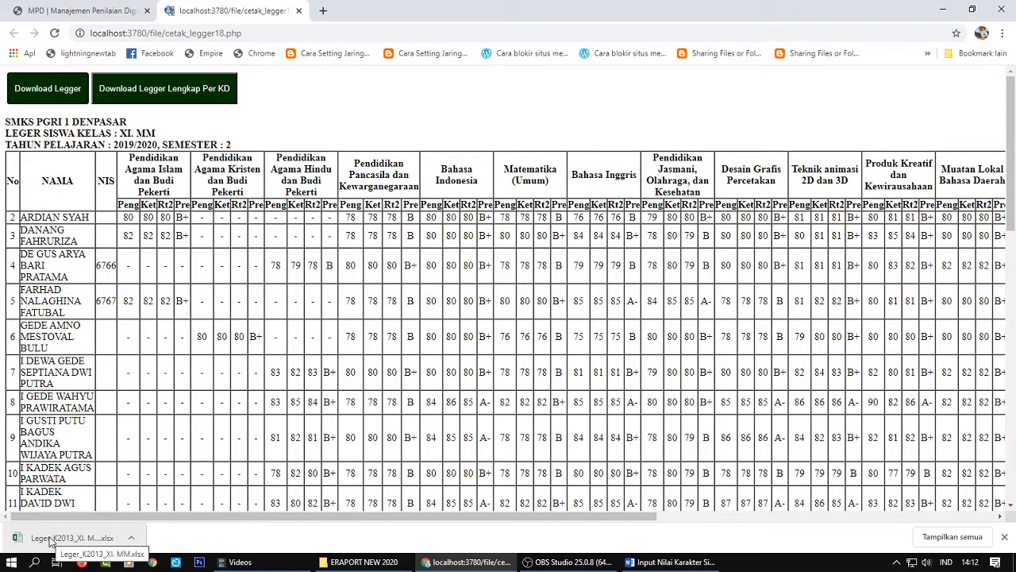
Open the downloaded Leger_K2013_XI. MM.xlsx in Excel and look through the student rows down to the last one
click(50, 541)
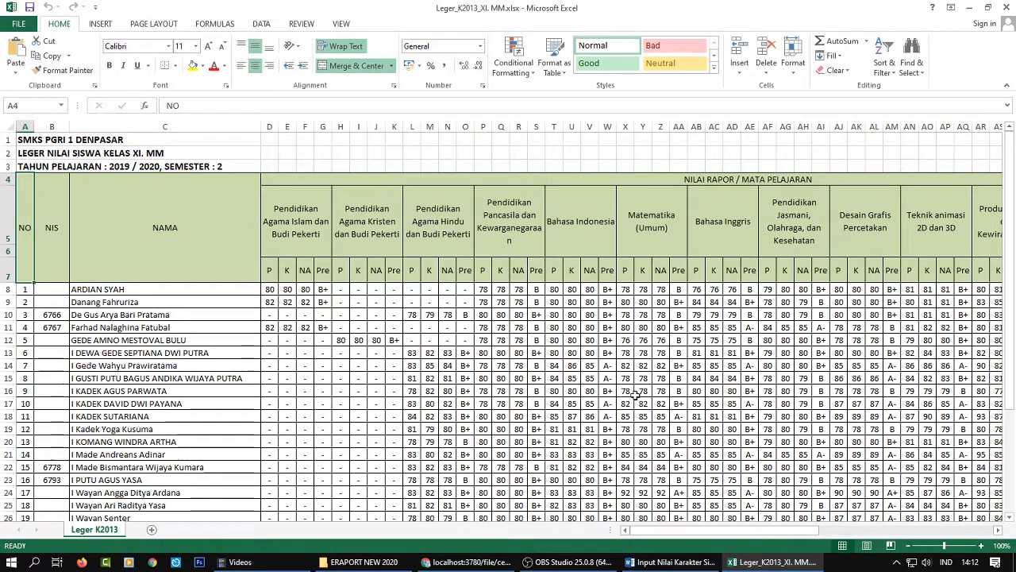
scroll(627, 391, down, 4)
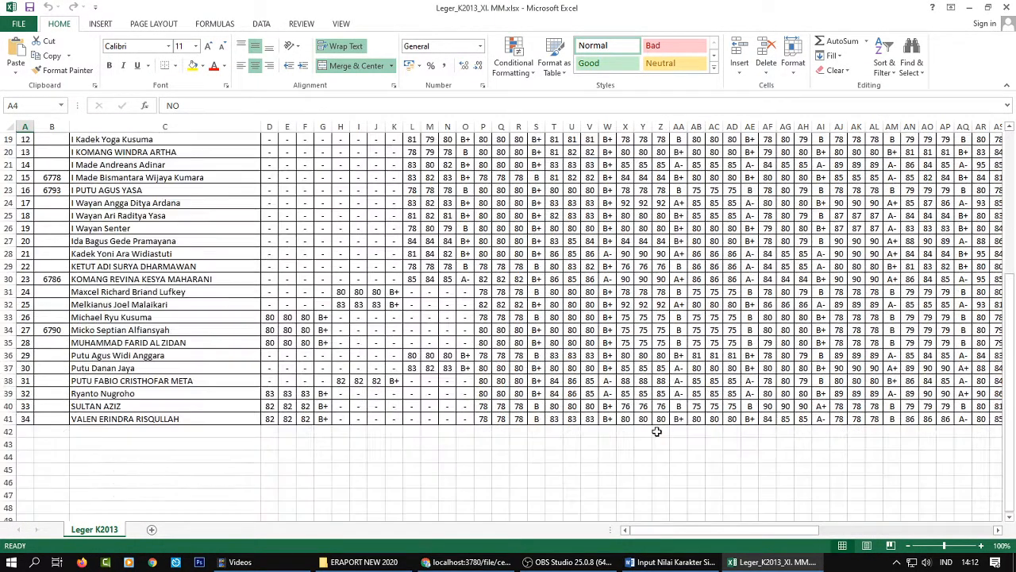
scroll(658, 429, up, 3)
scroll(656, 427, up, 1)
scroll(570, 387, down, 7)
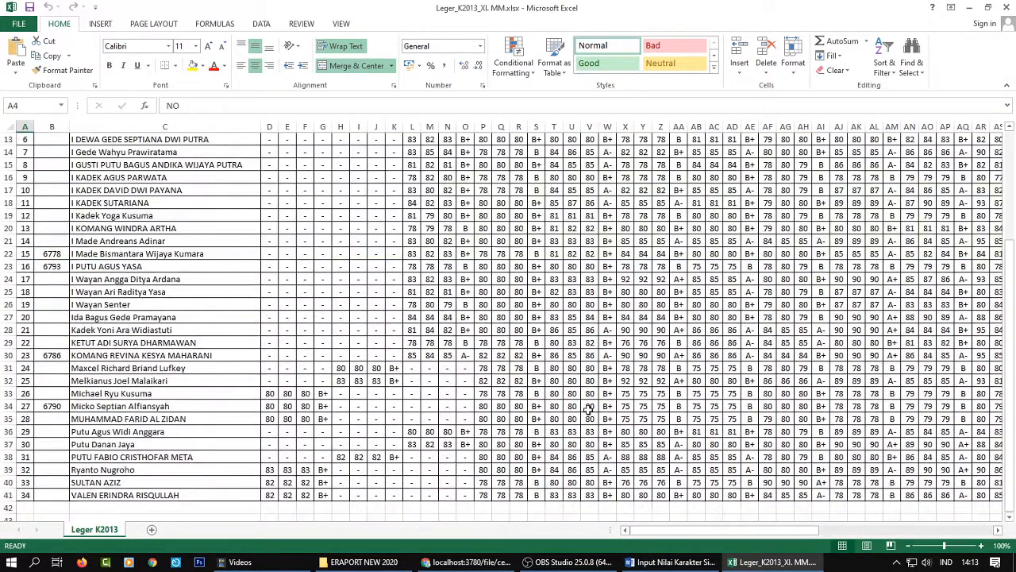
Examine the averages, absence and extracurricular columns of the Leger K2013 sheet, including the Ekskul 4 and 5 area, and return to its start
drag(663, 530, 921, 544)
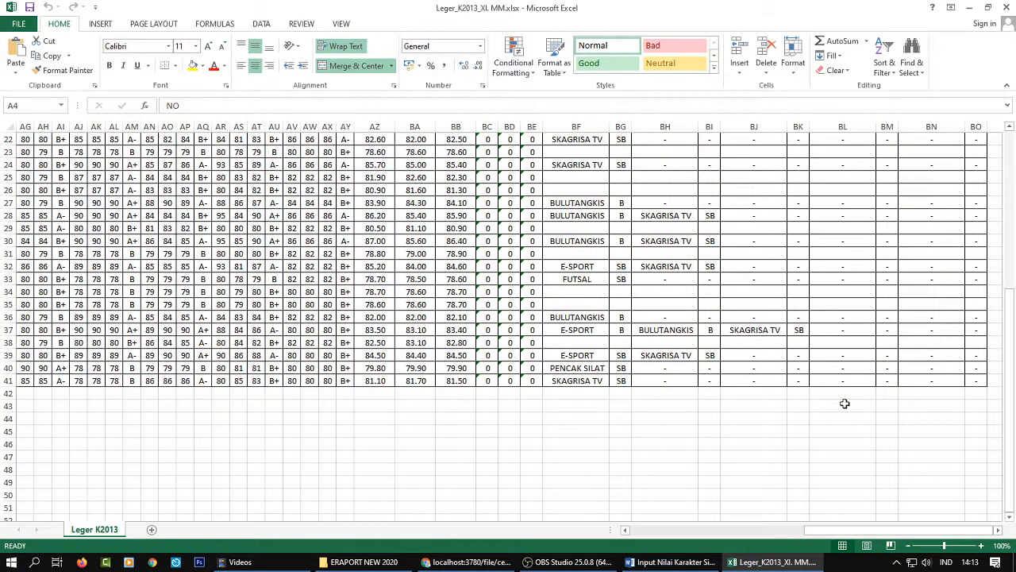
click(845, 404)
click(915, 403)
drag(828, 393, 927, 395)
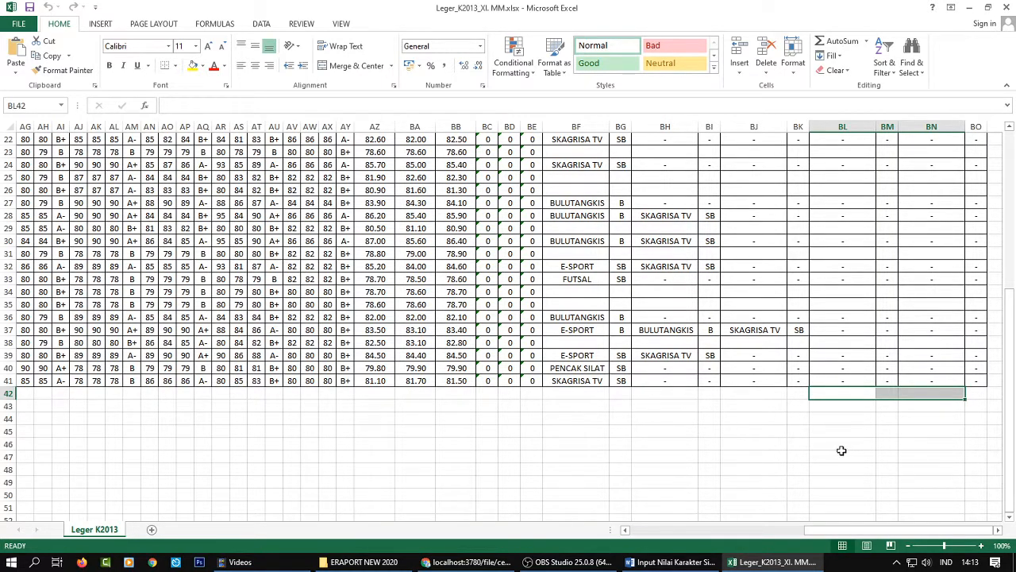
scroll(825, 440, up, 7)
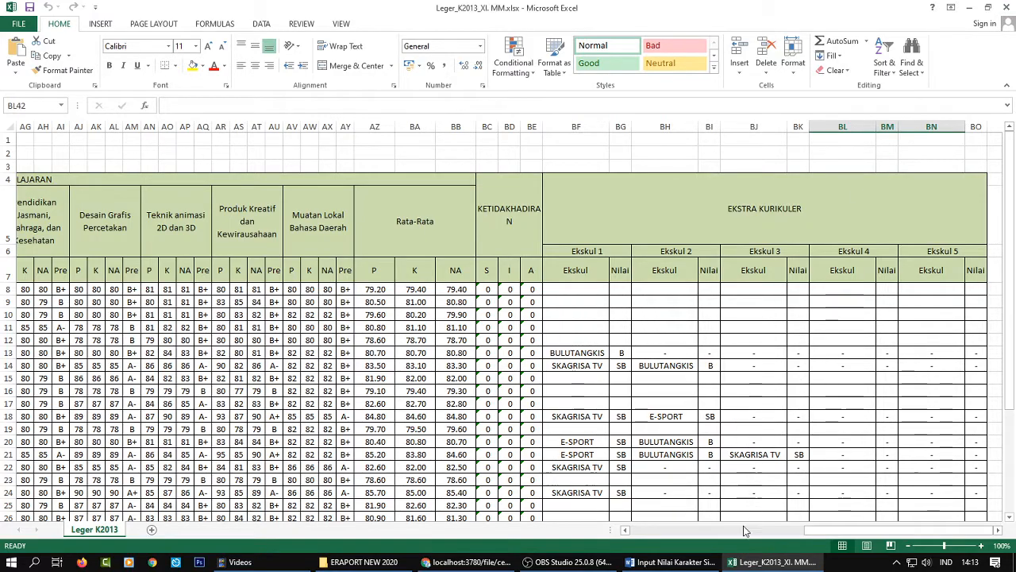
drag(866, 531, 712, 532)
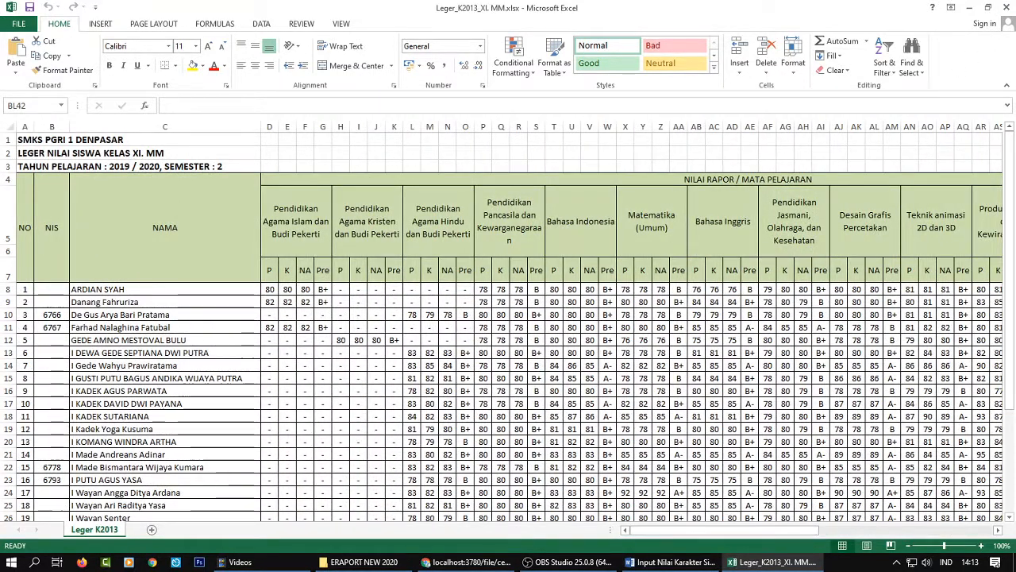
Close the ledger workbook and the displayed web ledger, and open the Cetak Rapor page in MPD SMK
click(1005, 8)
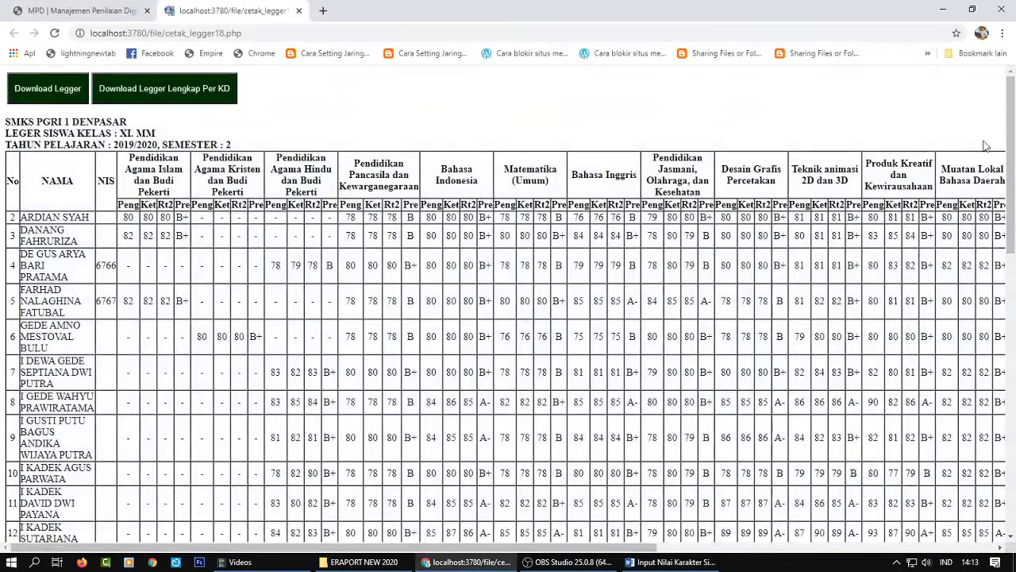
click(299, 11)
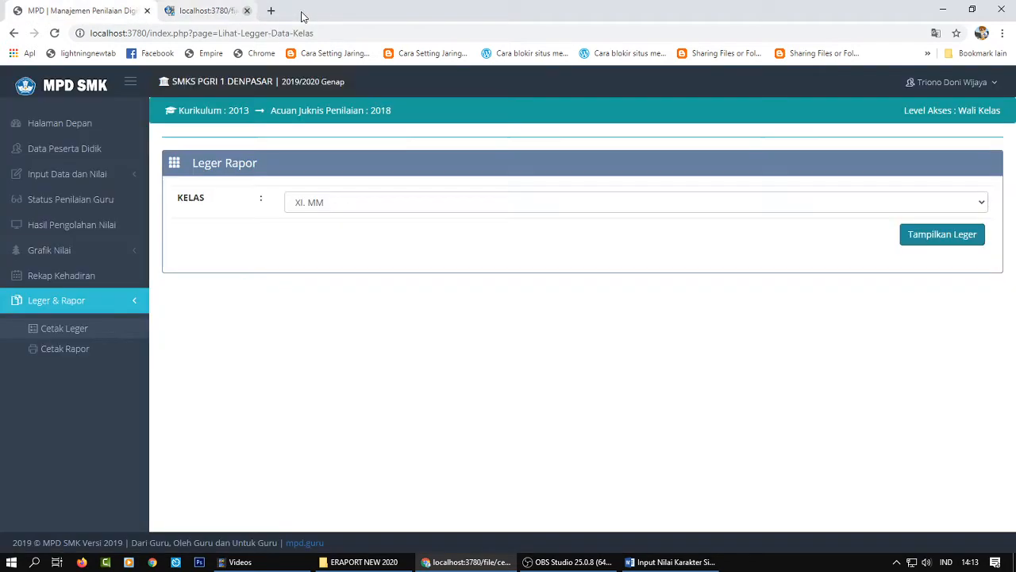
click(69, 353)
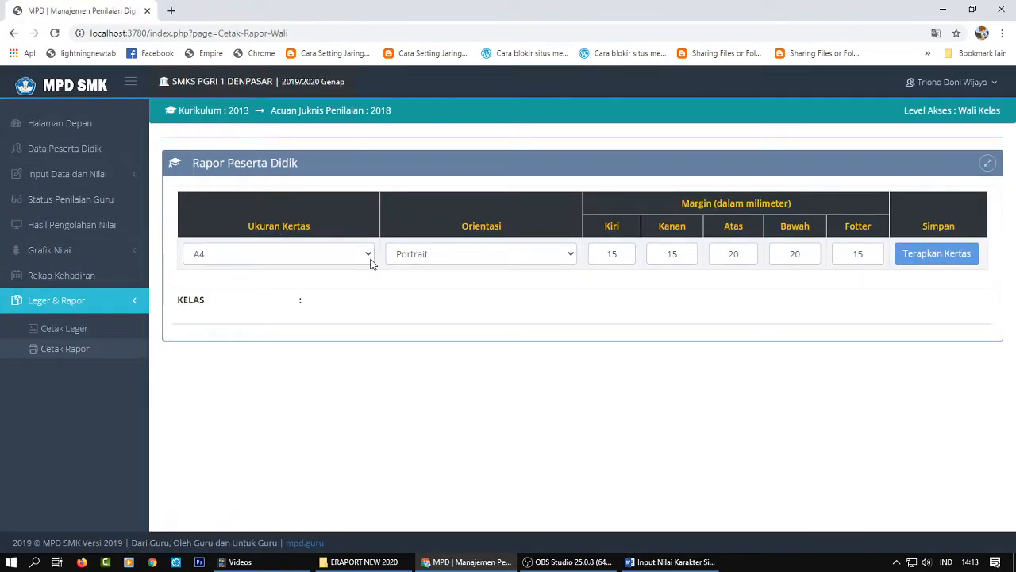
Set the report card paper size to F4 (Folio) and apply the paper settings
click(370, 262)
click(260, 284)
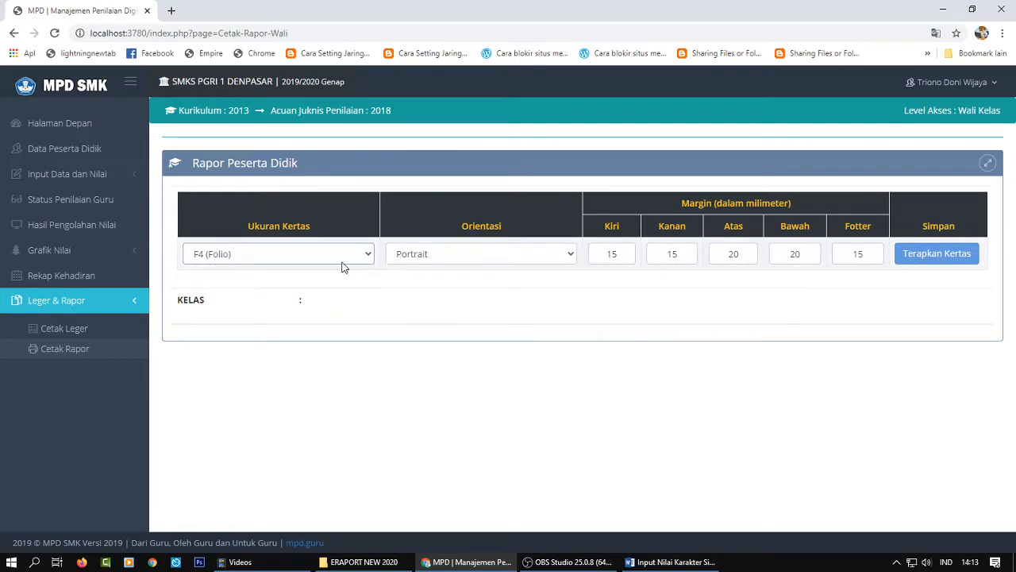
click(369, 254)
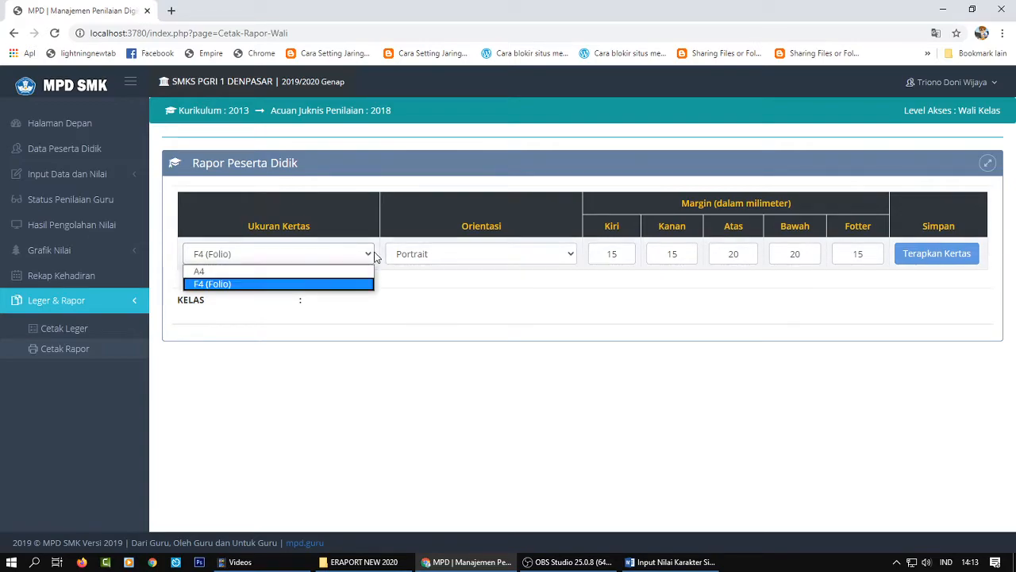
click(340, 285)
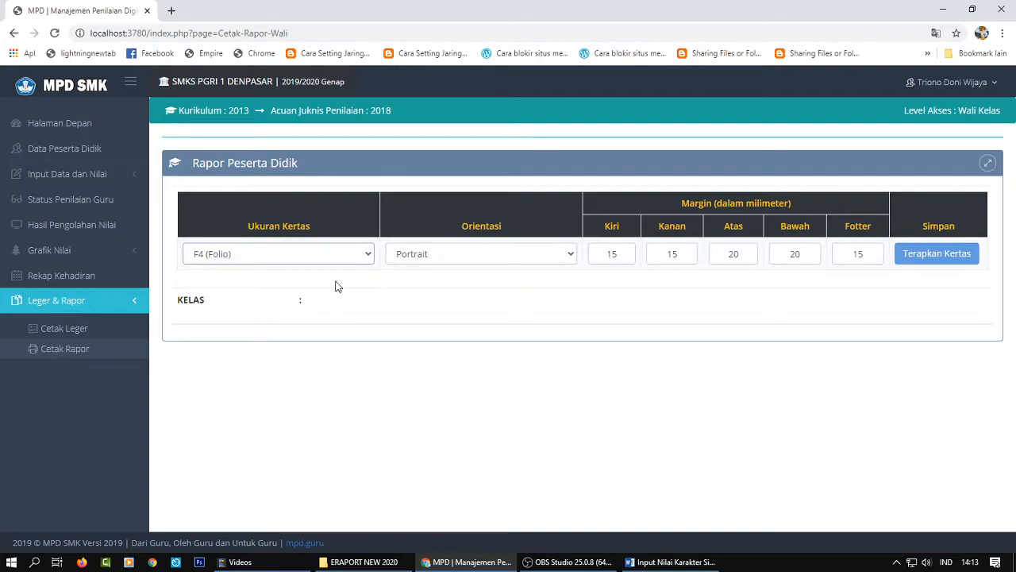
click(953, 259)
Select class XI. MM for report printing and look through the student list with its three report types
click(627, 305)
click(445, 333)
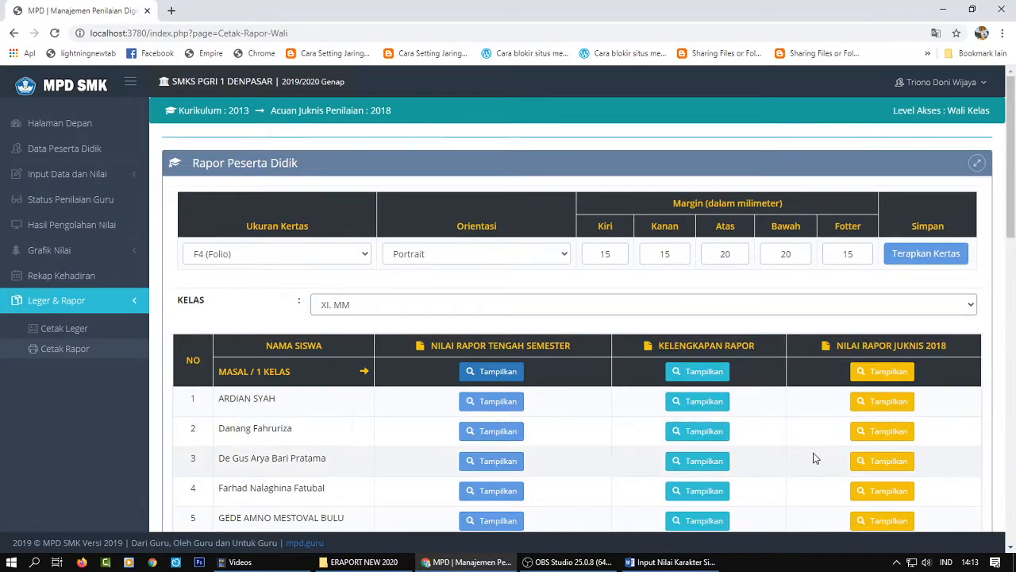
scroll(794, 457, down, 3)
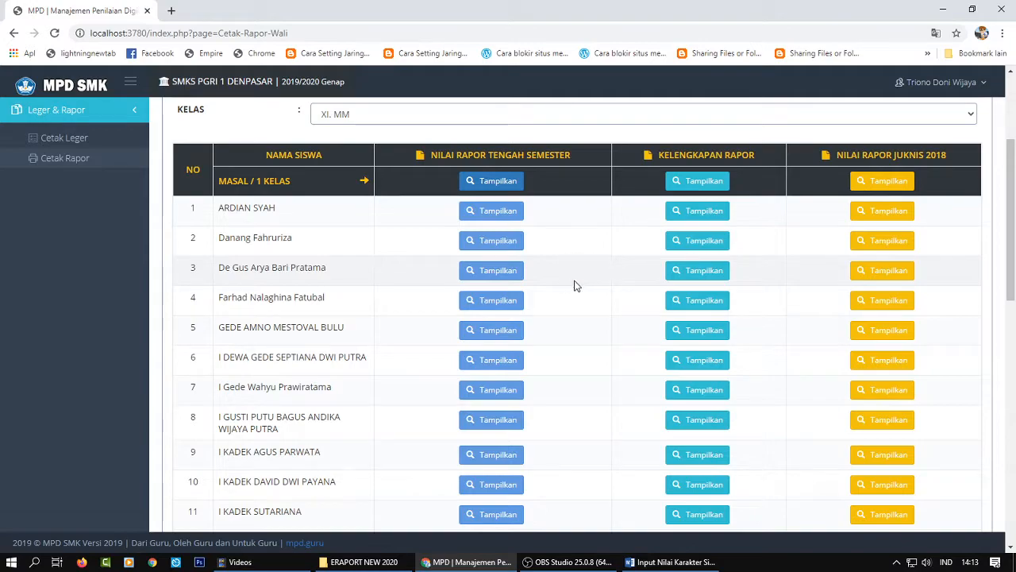
scroll(574, 282, up, 1)
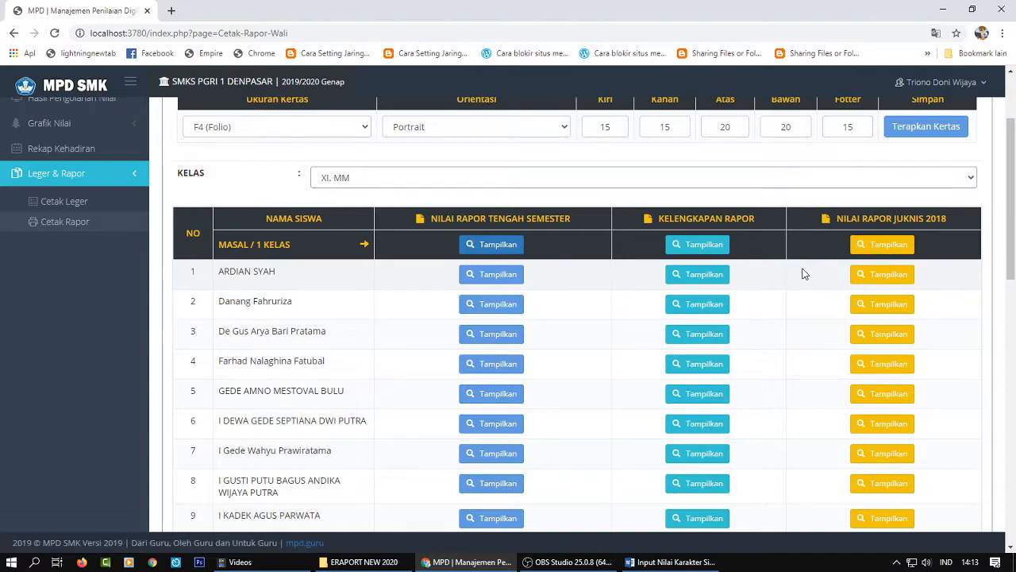
Generate the Juknis 2018 grade reports for the whole class and download them as Rapor_XI. MM_20192.pdf into Documents
click(887, 251)
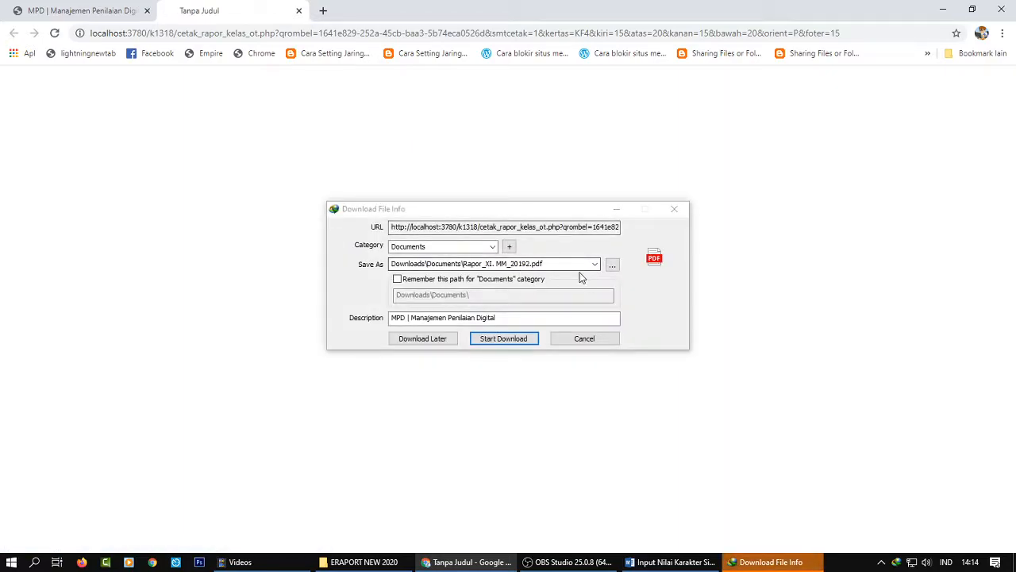
click(595, 263)
click(613, 266)
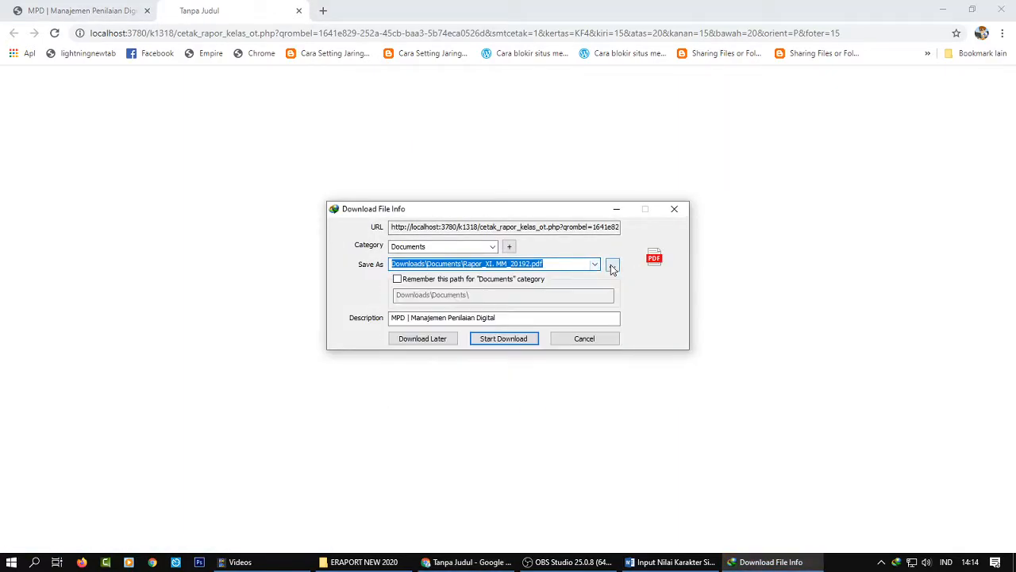
click(612, 266)
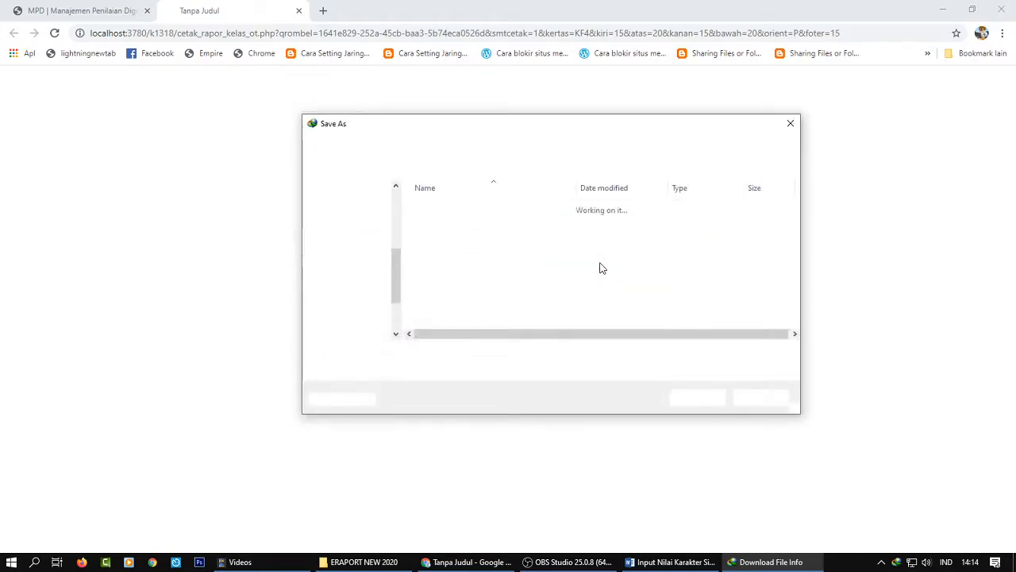
click(366, 238)
scroll(539, 252, down, 10)
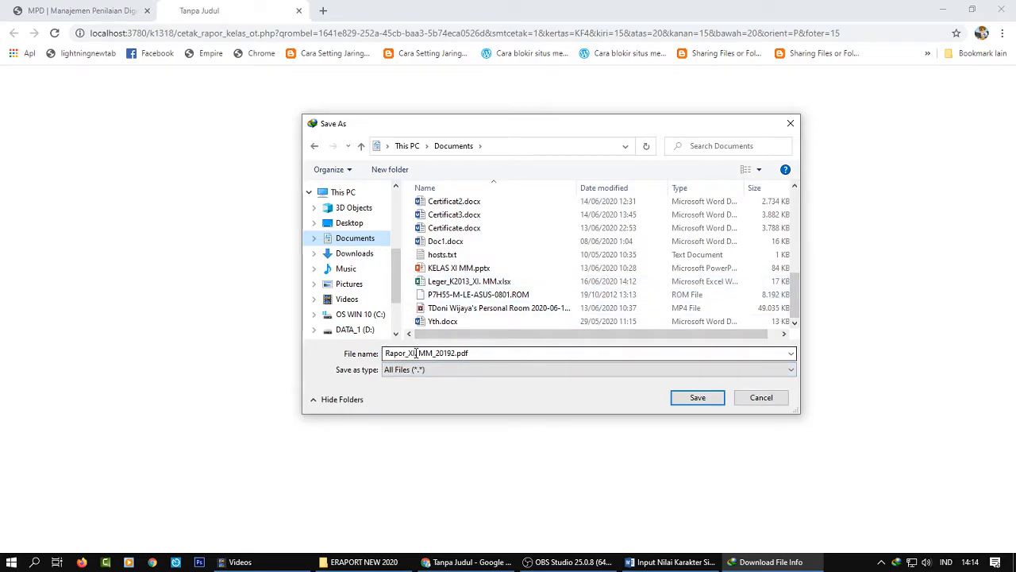
click(694, 400)
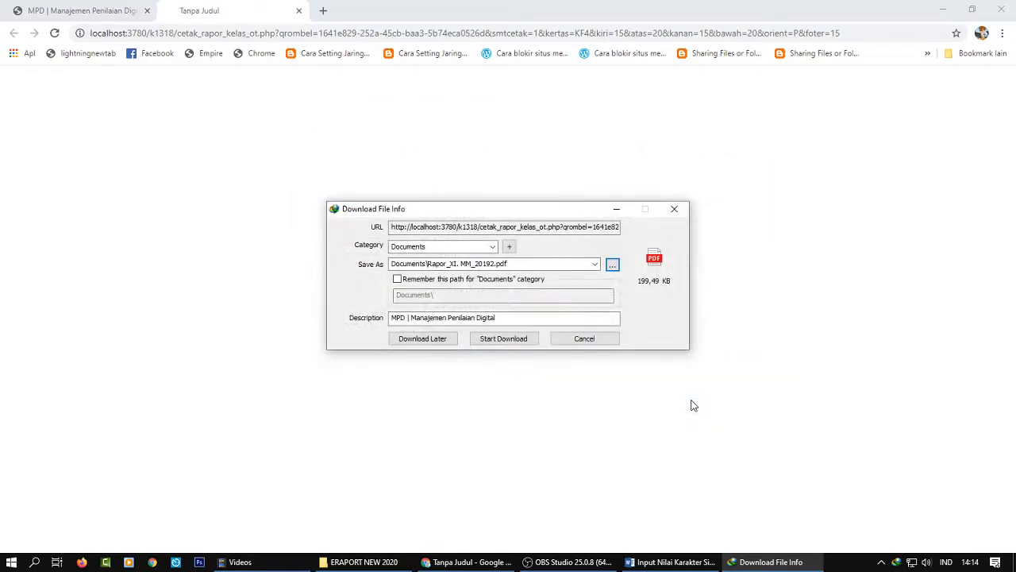
click(505, 341)
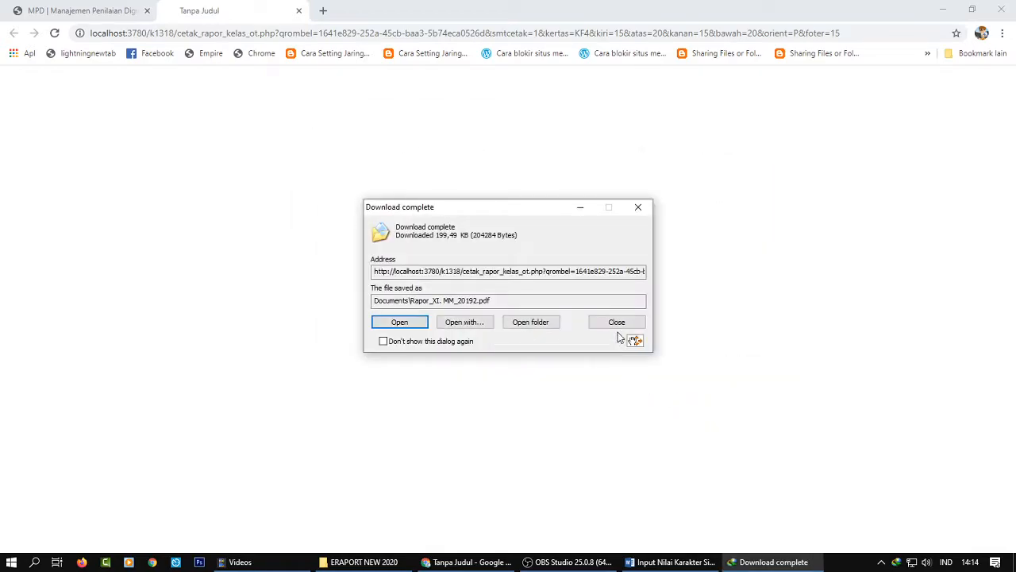
Open the downloaded Rapor_XI. MM_20192.pdf in Edge and maximize its window on the main screen
click(399, 321)
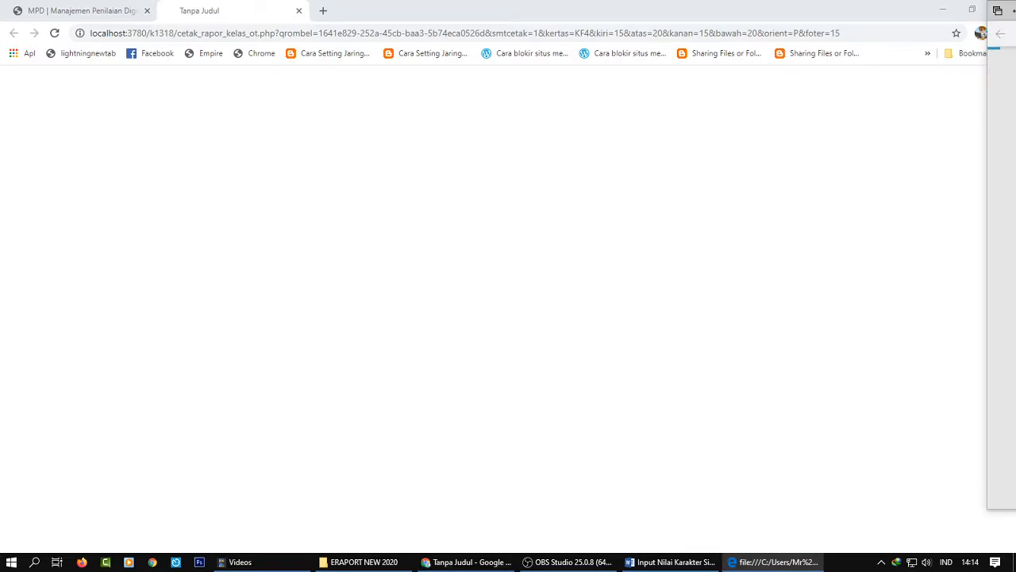
drag(1015, 11, 608, 13)
click(856, 16)
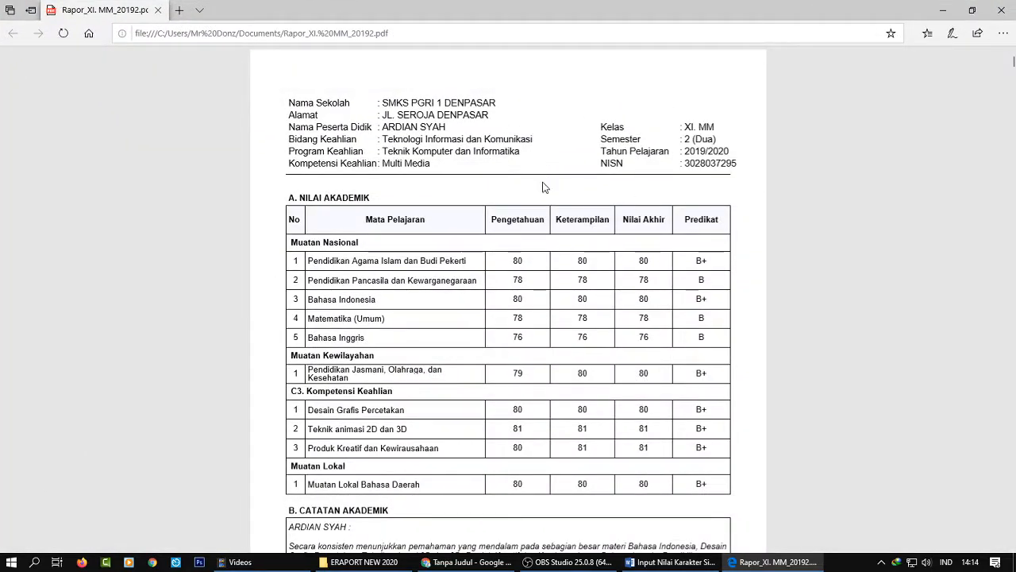
Examine the first student's report card from the academic grades and notes through to the character development page
scroll(546, 186, down, 5)
scroll(517, 241, up, 5)
scroll(466, 199, down, 2)
scroll(467, 199, up, 2)
scroll(539, 186, down, 15)
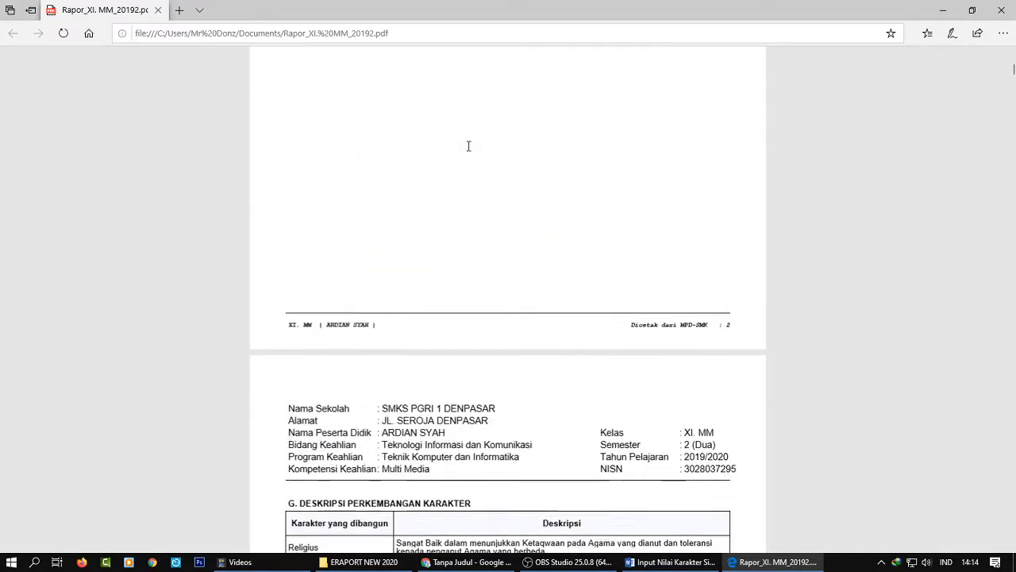
scroll(457, 135, up, 5)
scroll(461, 117, down, 6)
scroll(476, 127, up, 6)
scroll(530, 174, up, 1)
scroll(547, 172, down, 10)
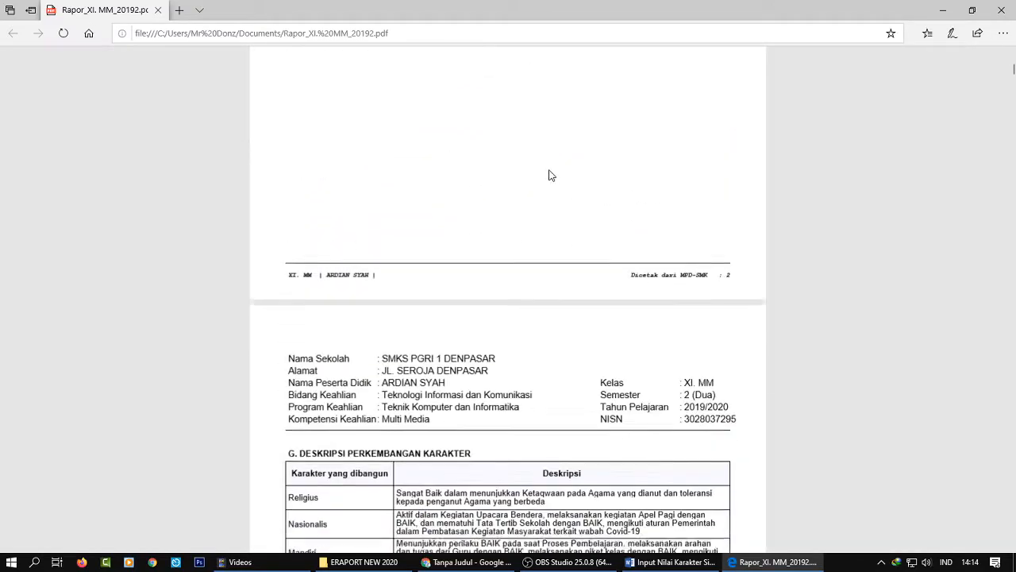
Go to the second student's character development page and highlight the descriptions from Religius to Integritas
scroll(547, 153, down, 6)
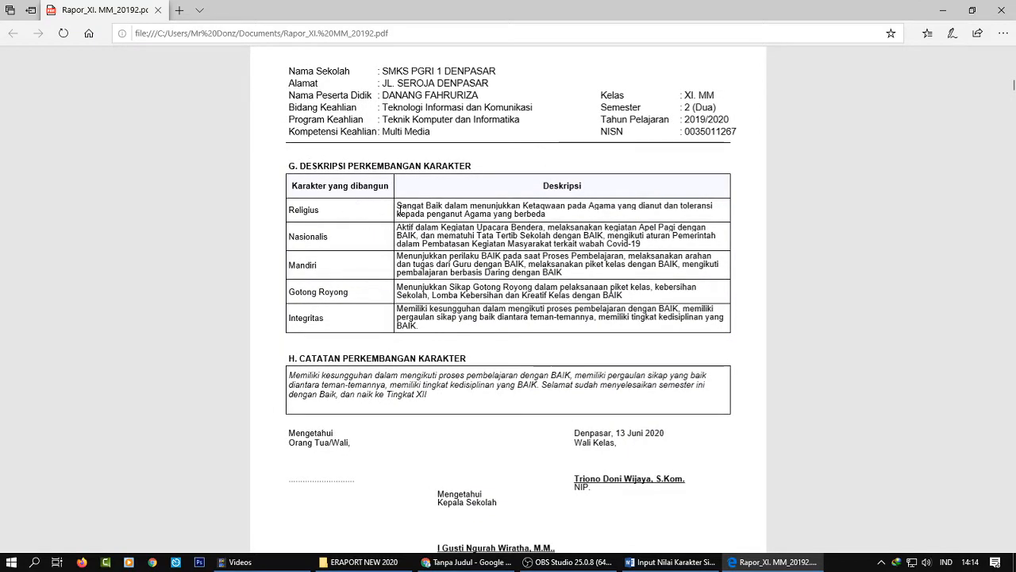
drag(418, 208, 421, 325)
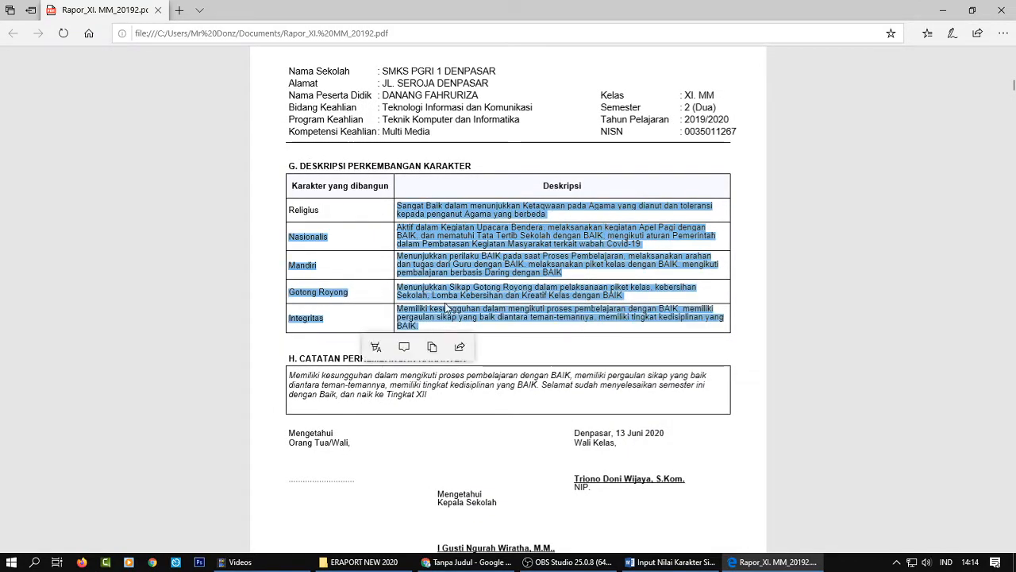
Highlight the Catatan Perkembangan Karakter note on the second student's page and clear the selection
click(762, 244)
scroll(760, 245, down, 2)
scroll(760, 245, up, 1)
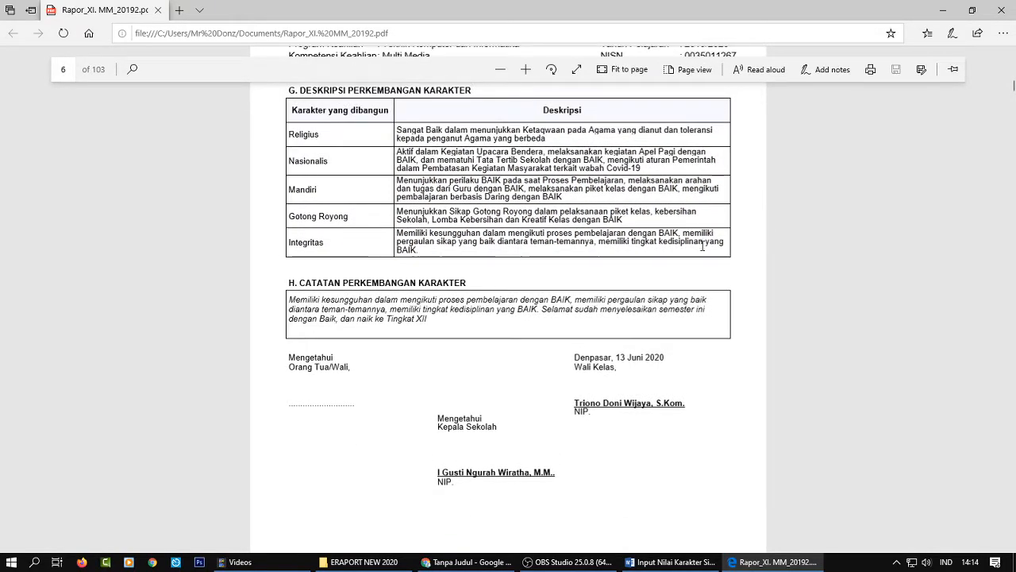
drag(292, 302, 463, 318)
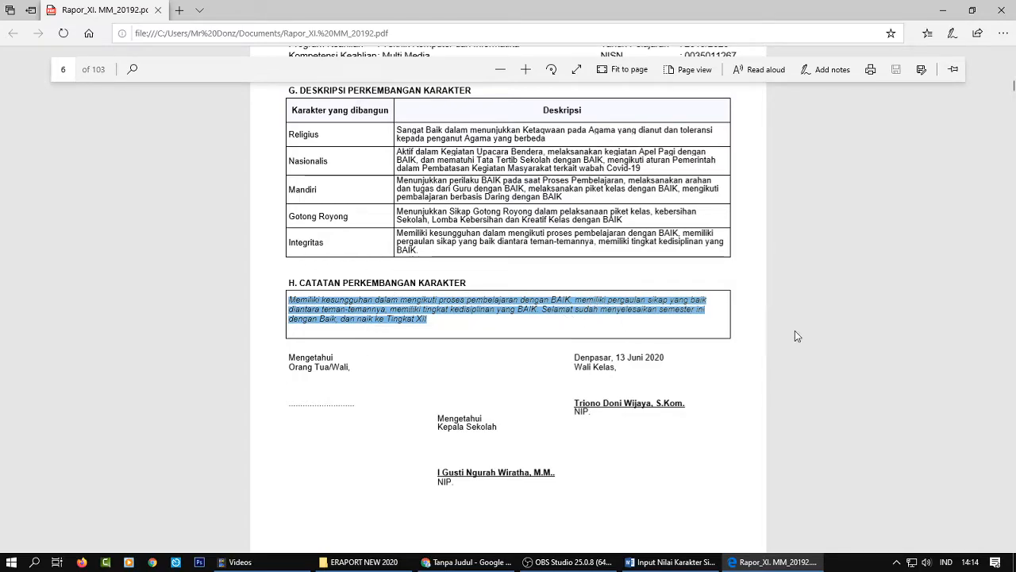
click(412, 309)
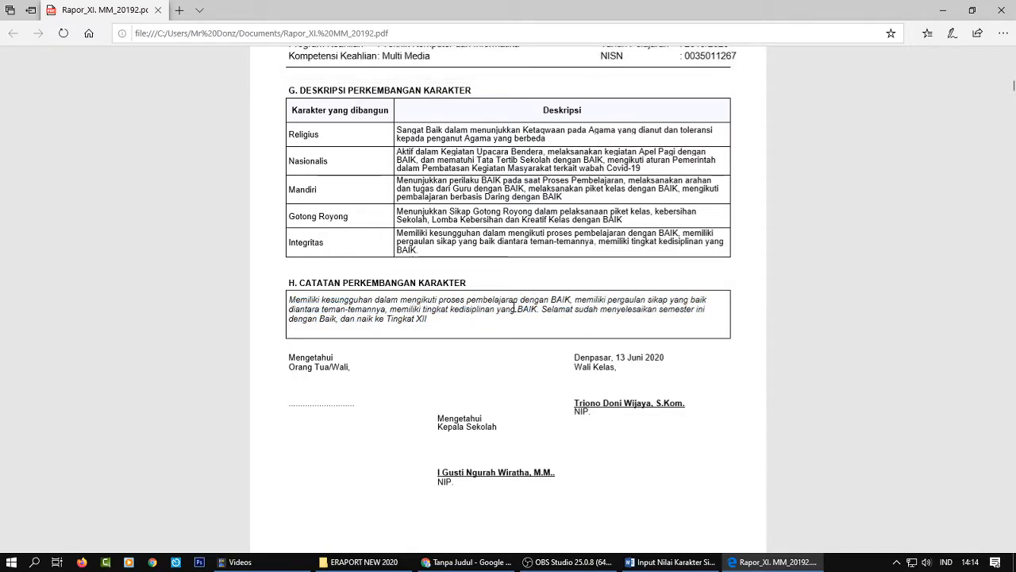
Browse the following students' reports and search the PDF for one student by first name
scroll(512, 306, down, 6)
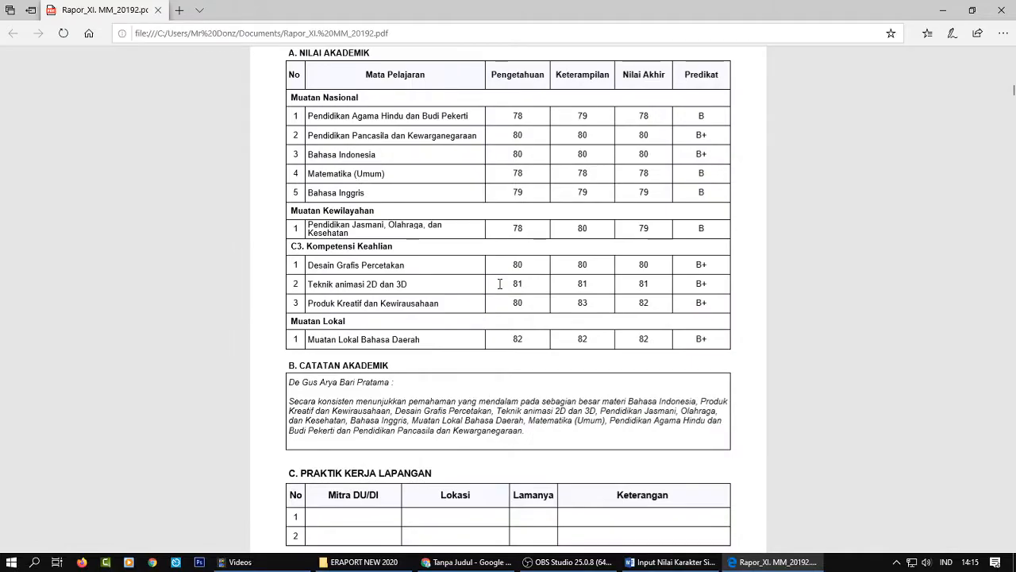
scroll(484, 270, down, 10)
scroll(482, 261, up, 6)
scroll(486, 251, down, 1)
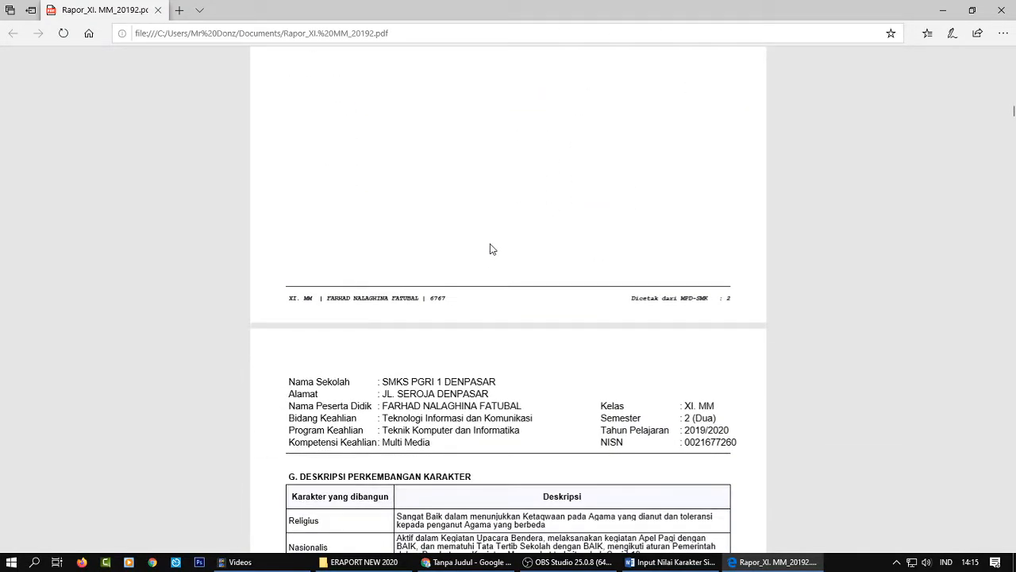
key(ctrl+f)
text(revui)
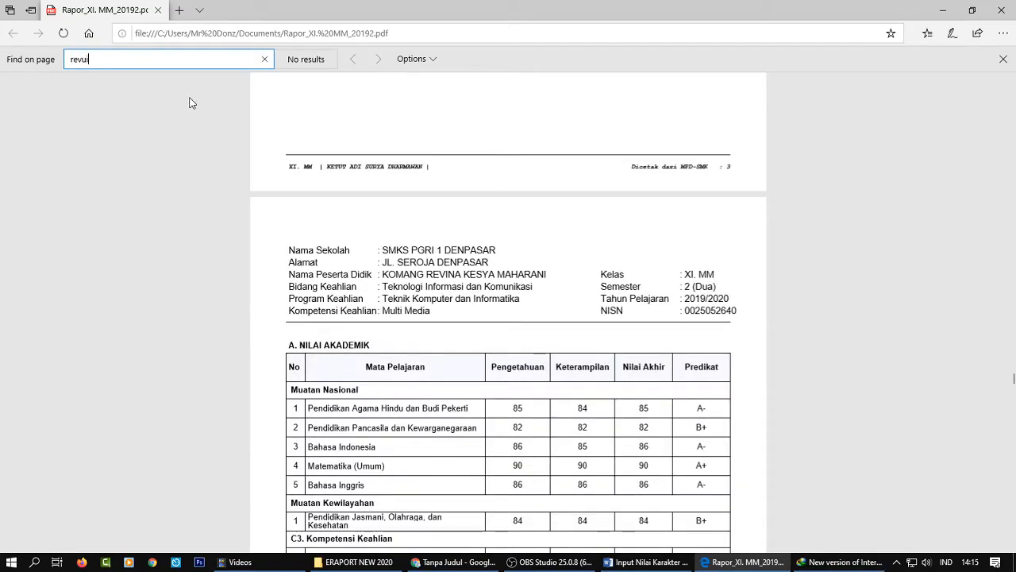
key(BackSpace)
key(BackSpace)
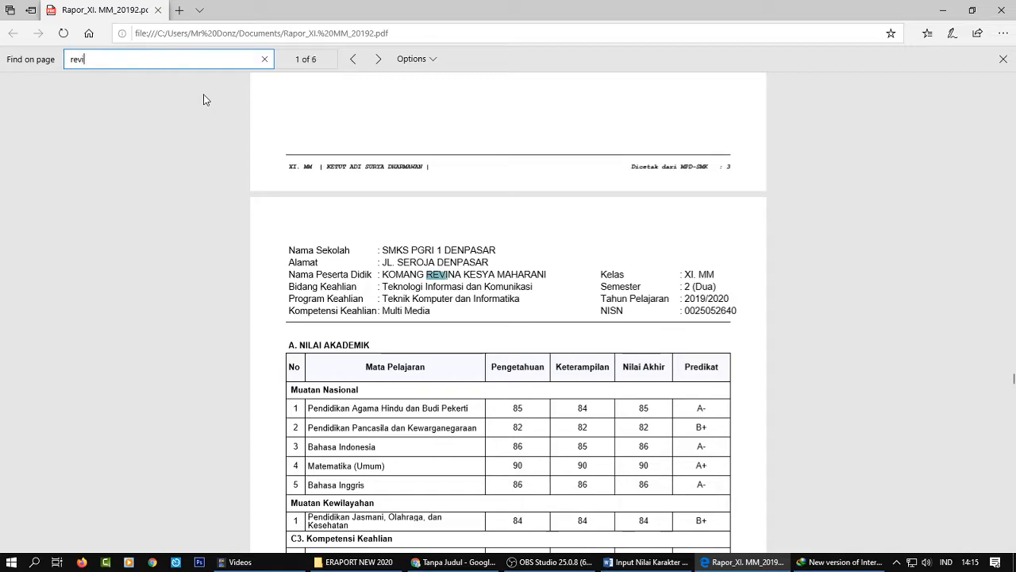
Examine the found student's extracurricular, attendance, promotion and character development pages, plus the report of the student after
scroll(641, 258, down, 15)
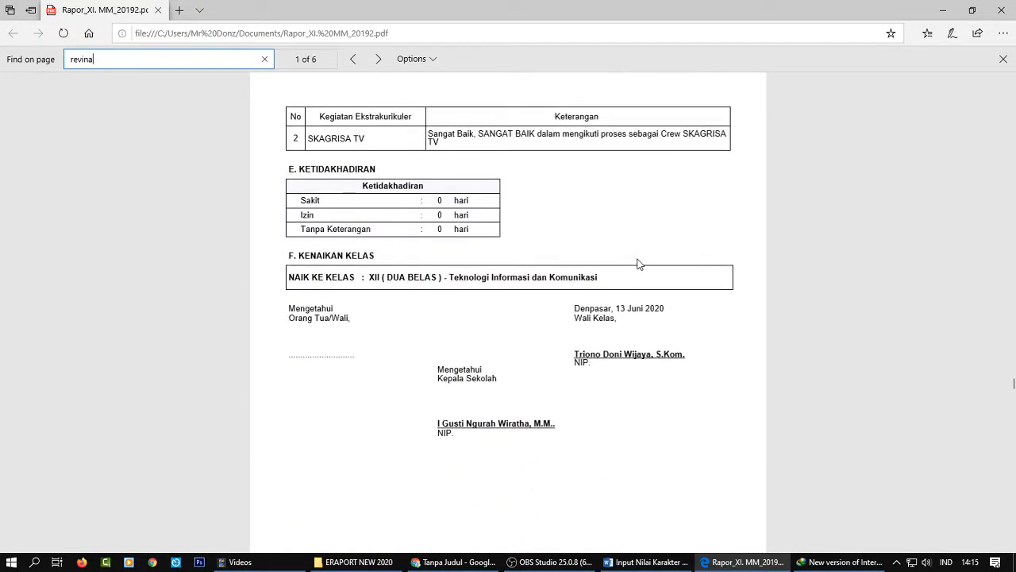
scroll(639, 265, up, 3)
scroll(635, 265, down, 10)
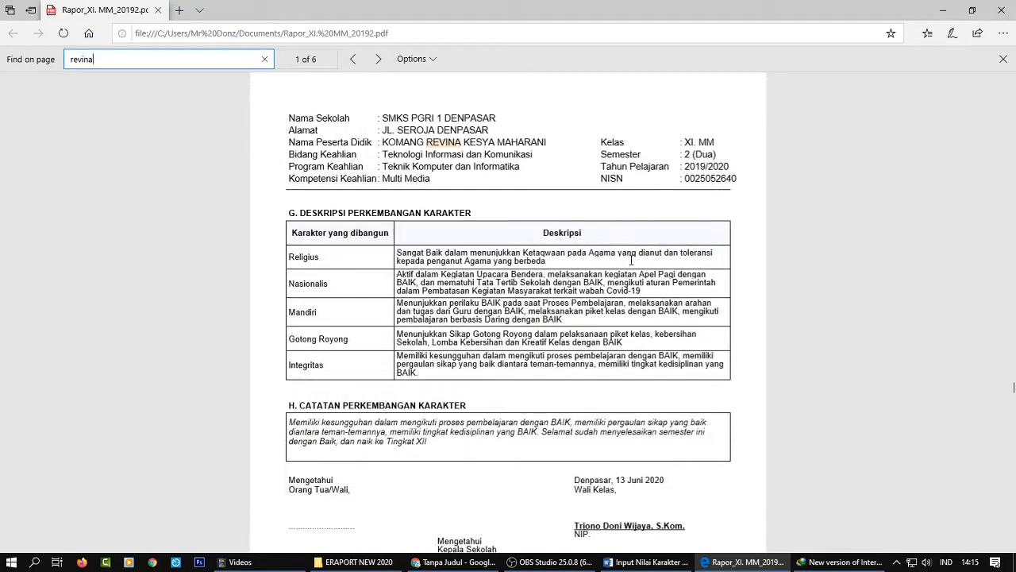
click(860, 232)
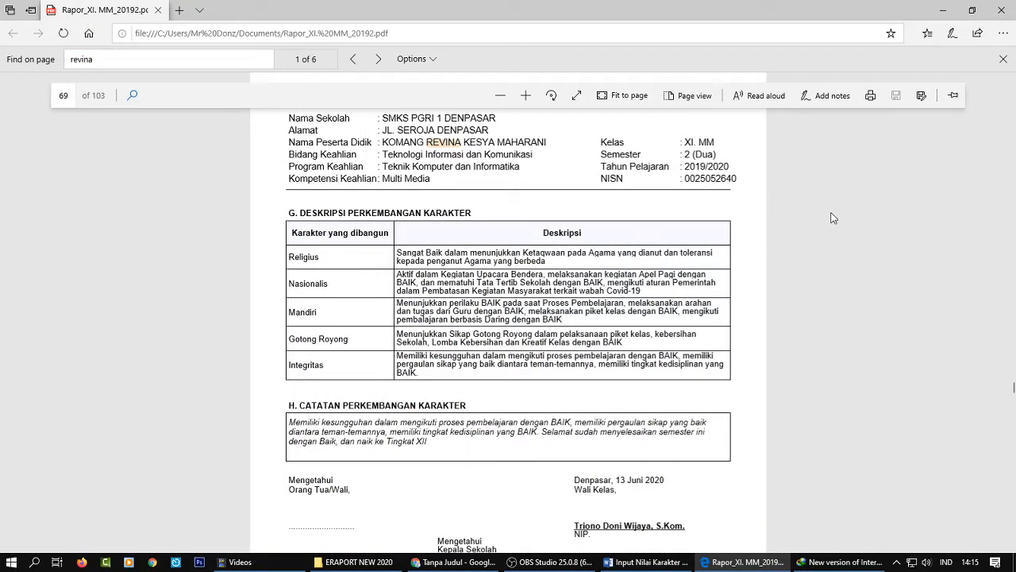
scroll(829, 218, down, 10)
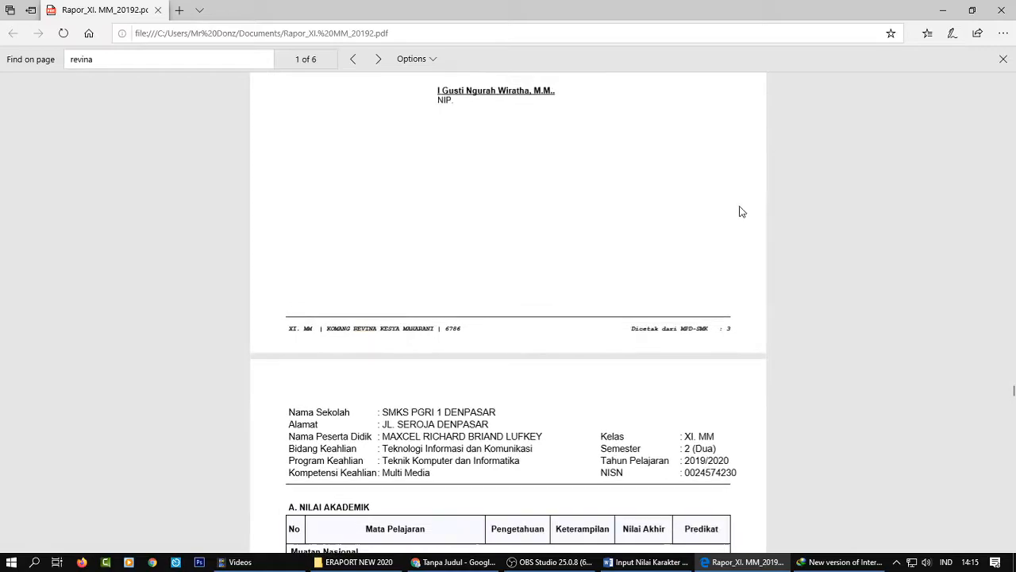
scroll(740, 212, down, 6)
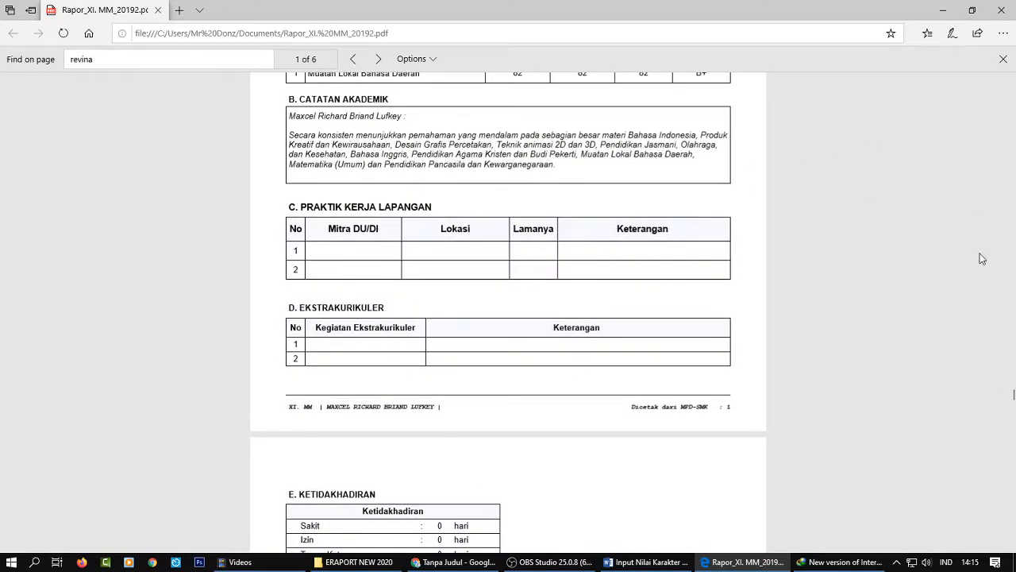
scroll(821, 275, down, 15)
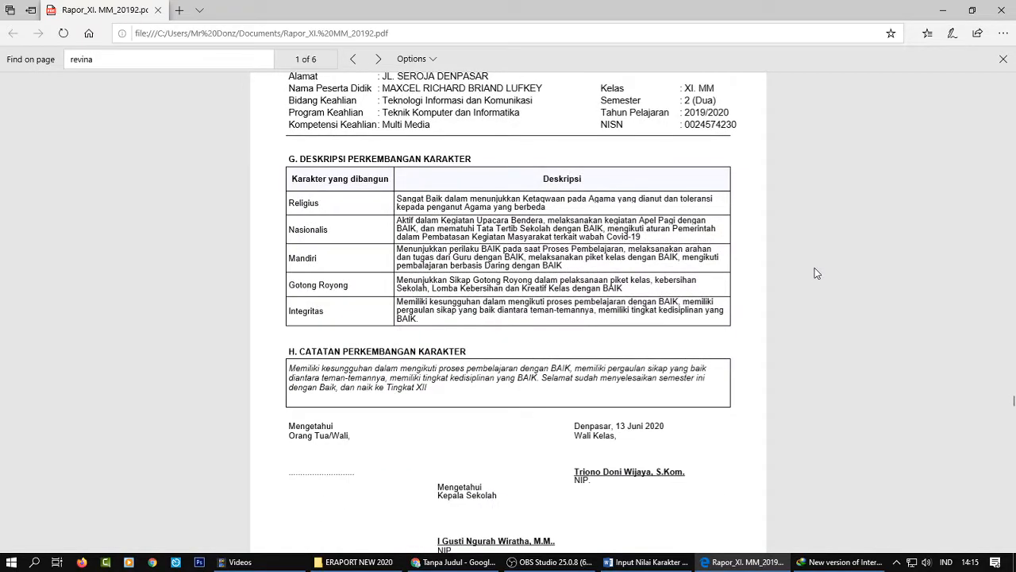
scroll(815, 267, down, 3)
scroll(815, 262, down, 1)
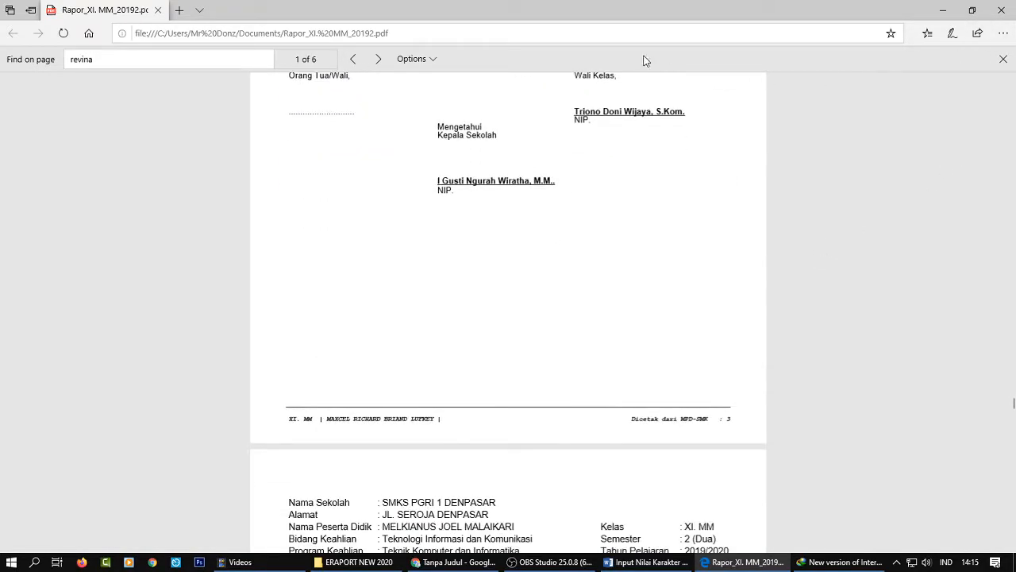
Close the class report PDF, decline the Internet Download Manager update and close the blank report tab
click(1000, 20)
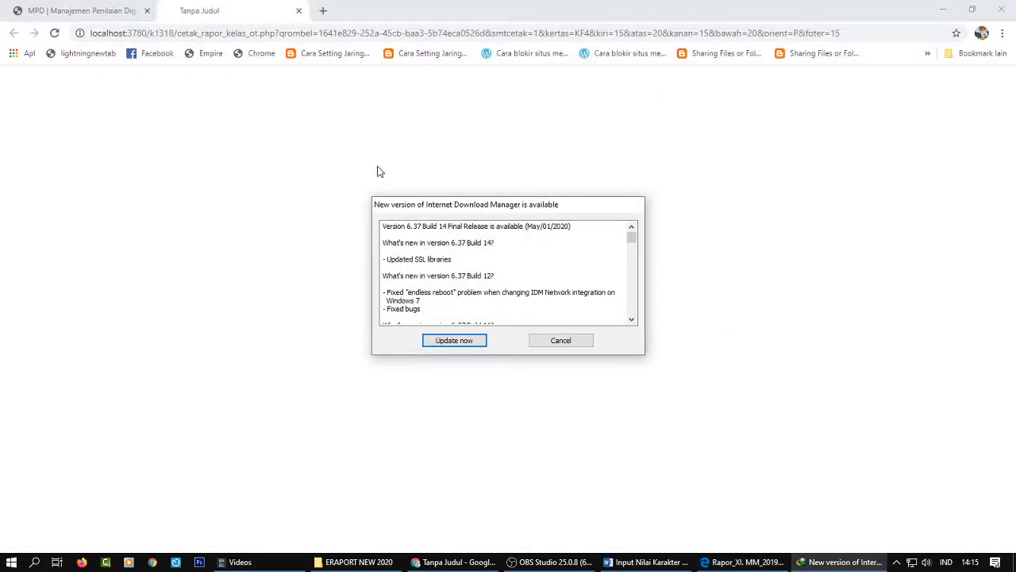
click(571, 342)
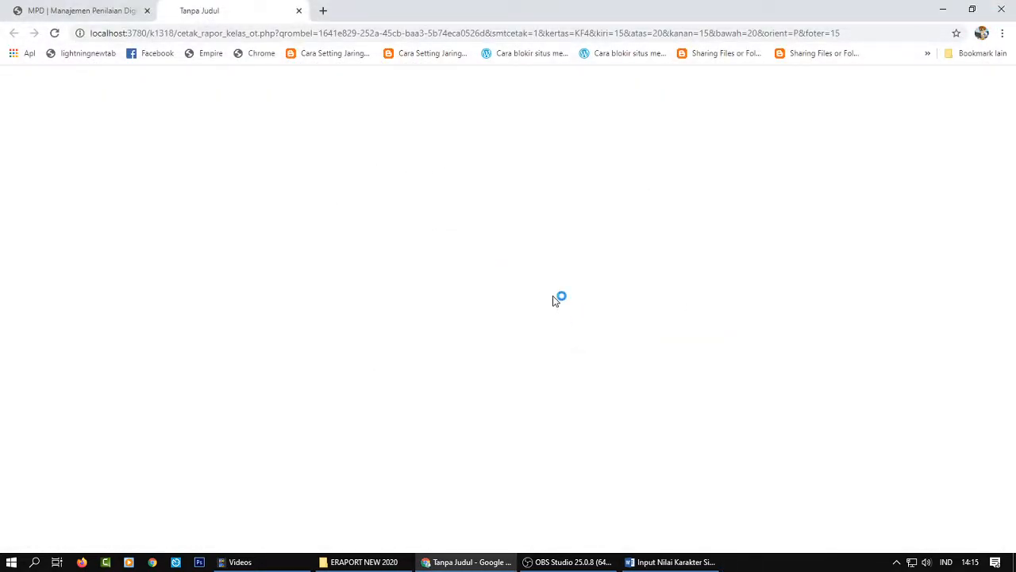
click(299, 11)
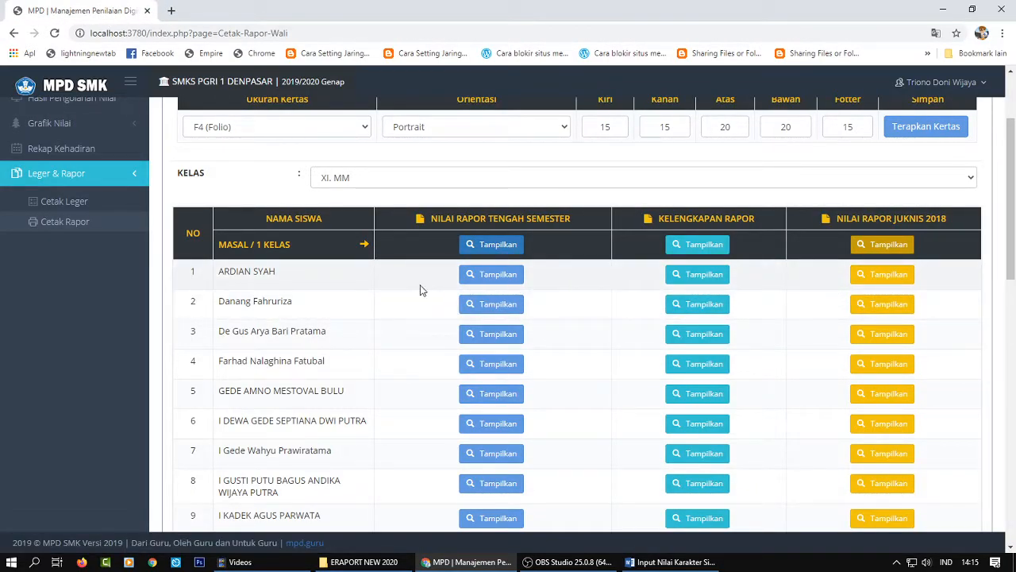
Generate the Juknis 2018 grade report for student number 34 and set its save location to Documents
scroll(874, 358, down, 8)
scroll(873, 355, down, 2)
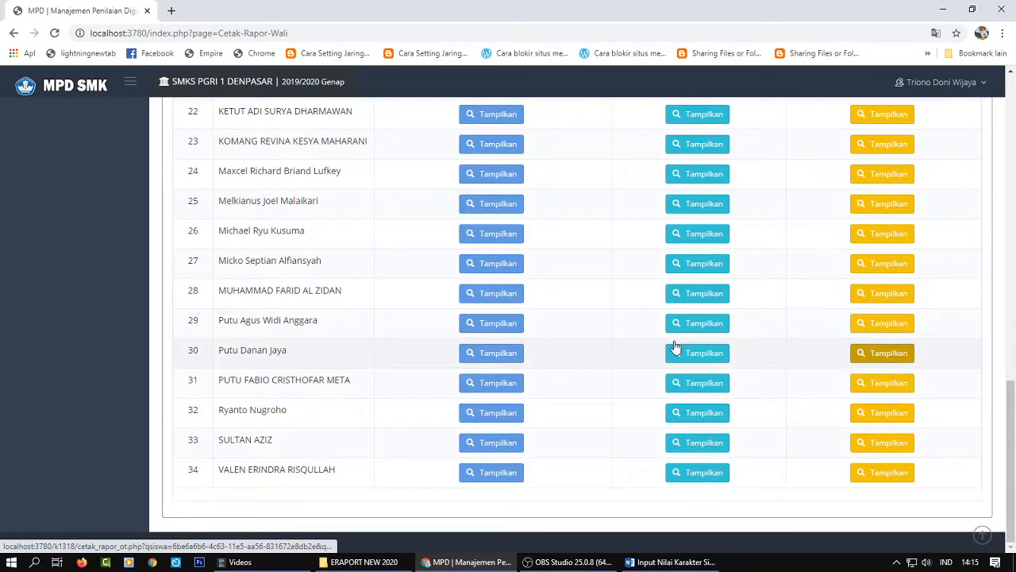
scroll(680, 354, up, 3)
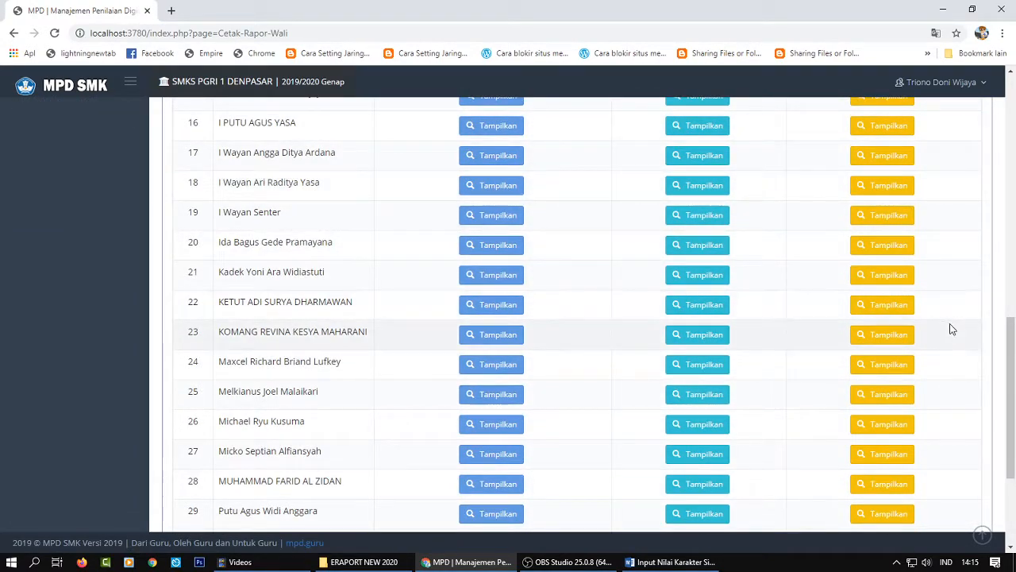
scroll(750, 298, down, 3)
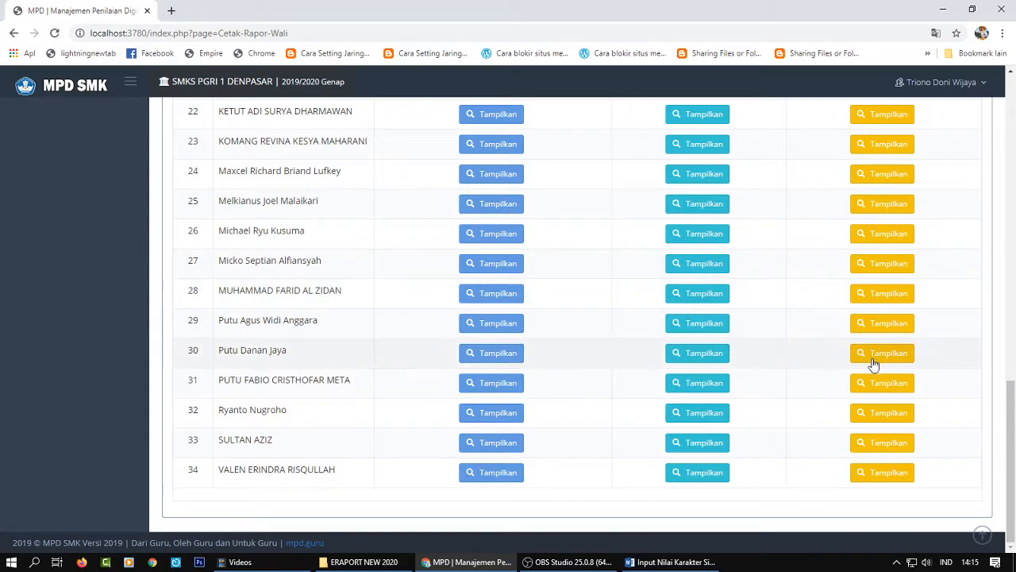
click(887, 479)
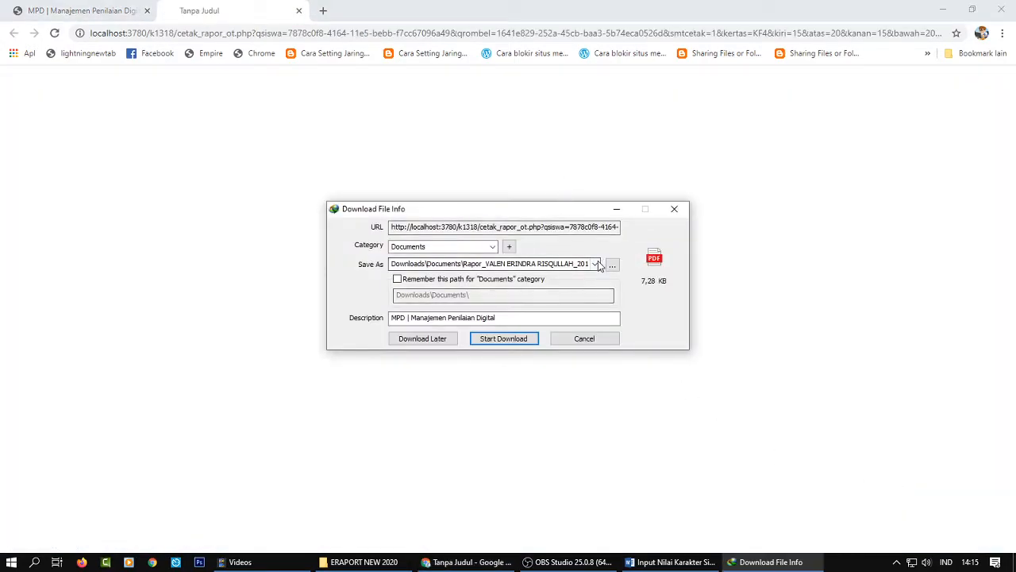
click(595, 264)
click(552, 278)
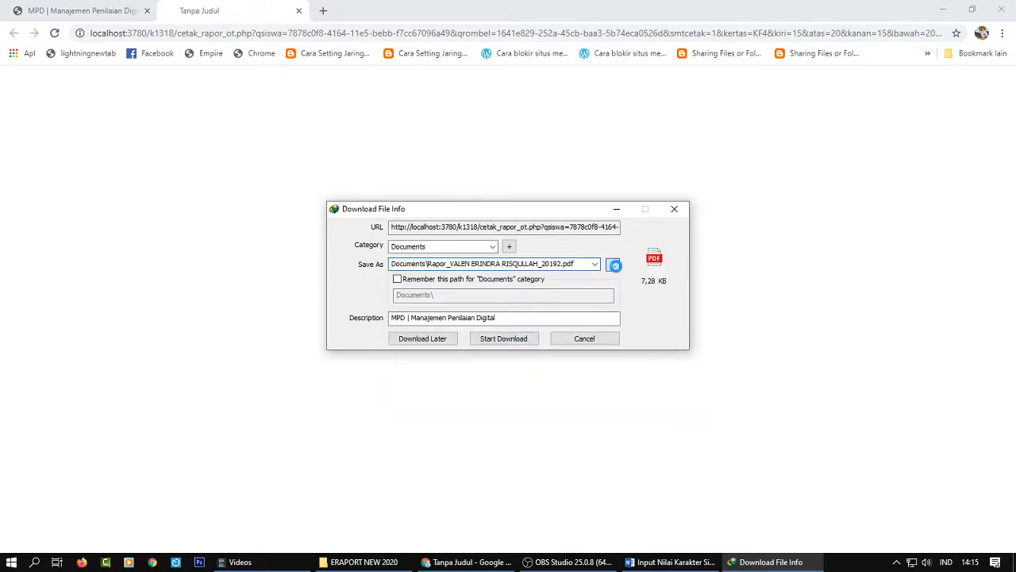
click(613, 263)
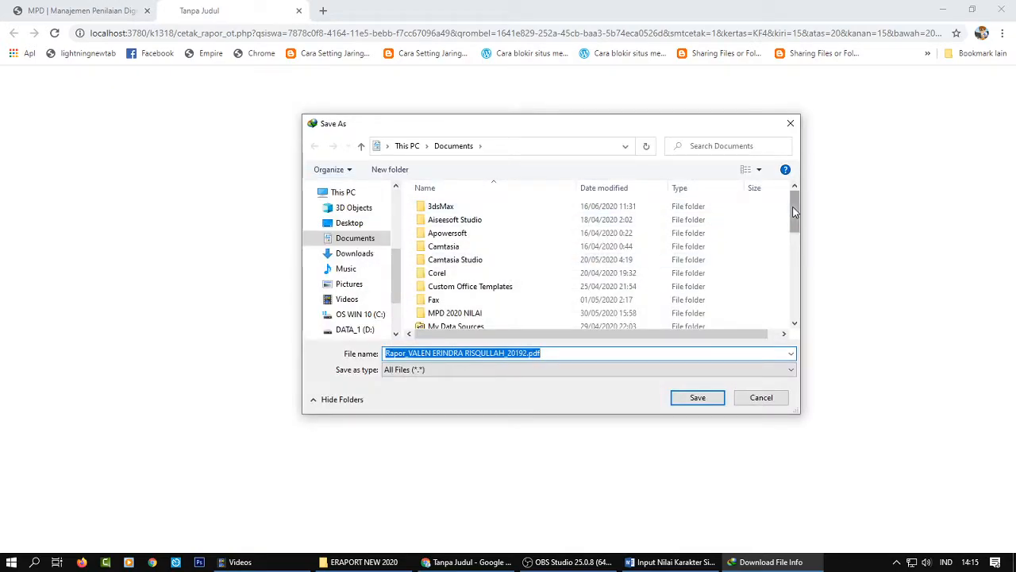
drag(794, 211, 798, 318)
click(464, 294)
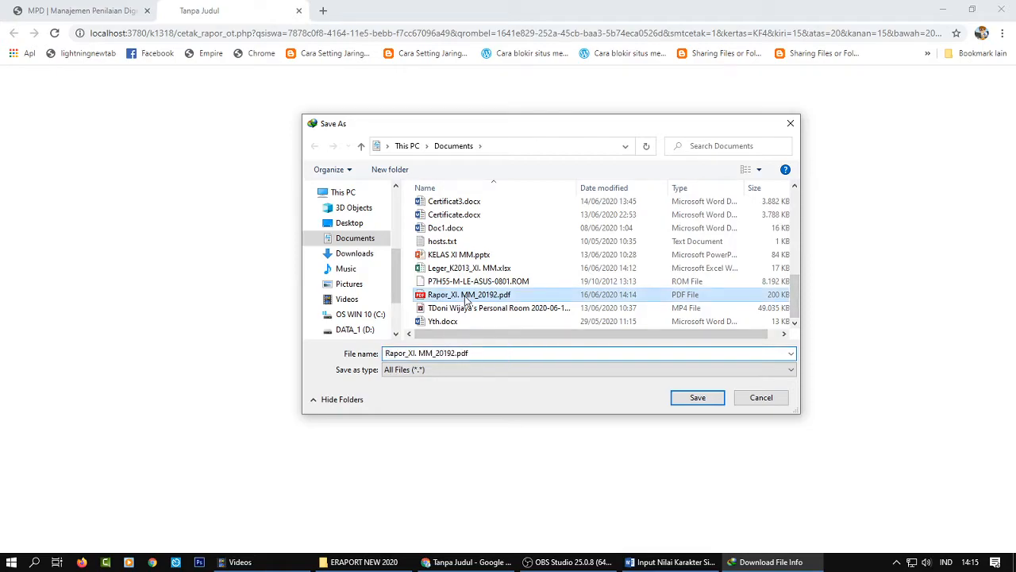
click(762, 398)
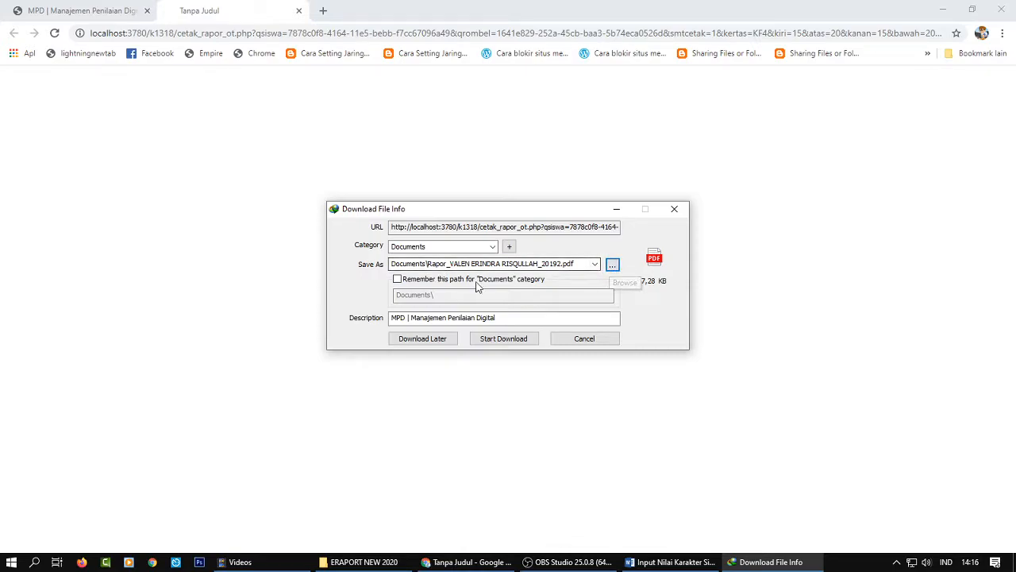
Download the individual student's report and open the Documents folder containing it
click(500, 340)
click(535, 327)
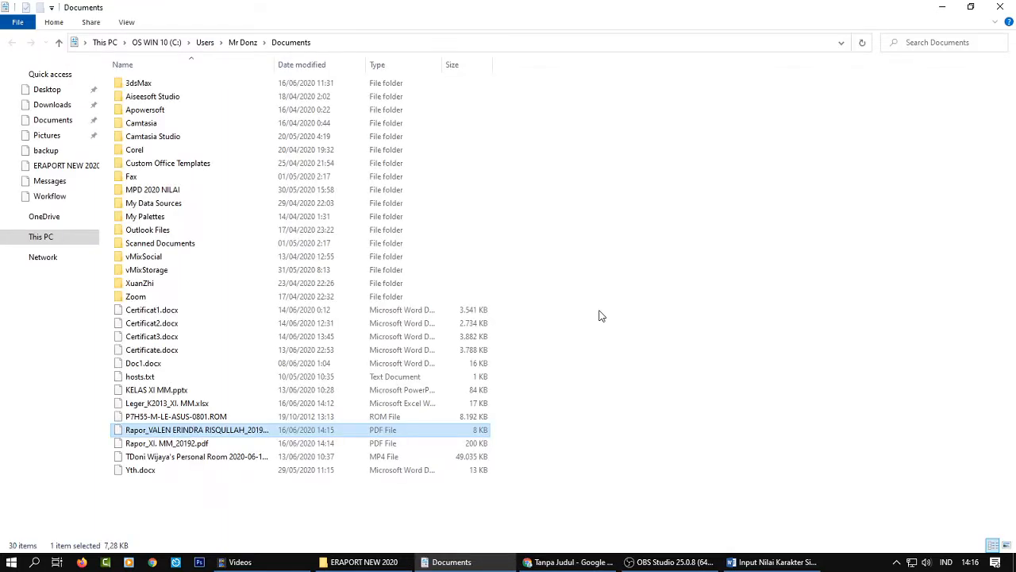
click(713, 322)
Compare the whole-class and individual report files in Documents and open the individual student's PDF
click(196, 449)
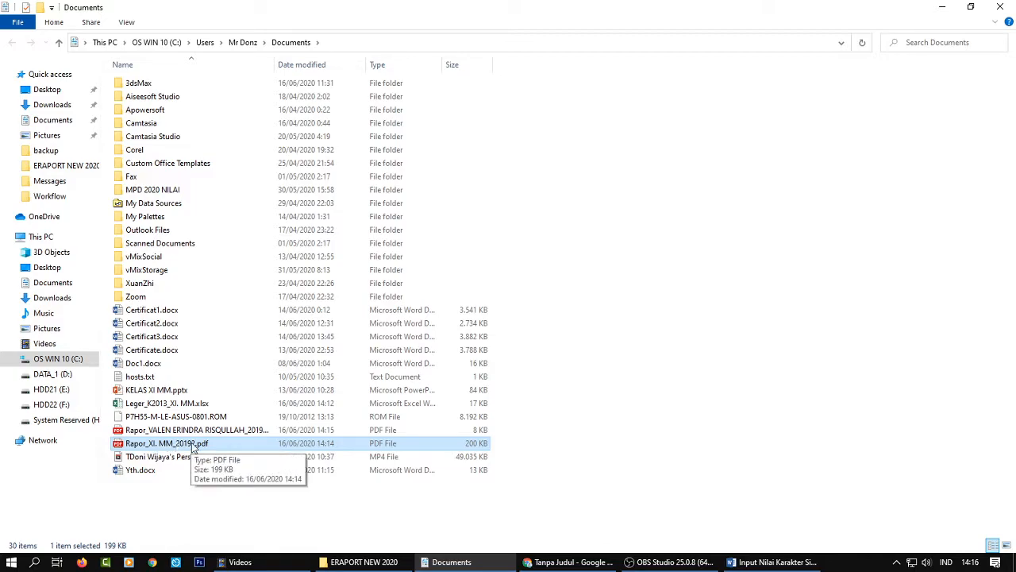
click(183, 435)
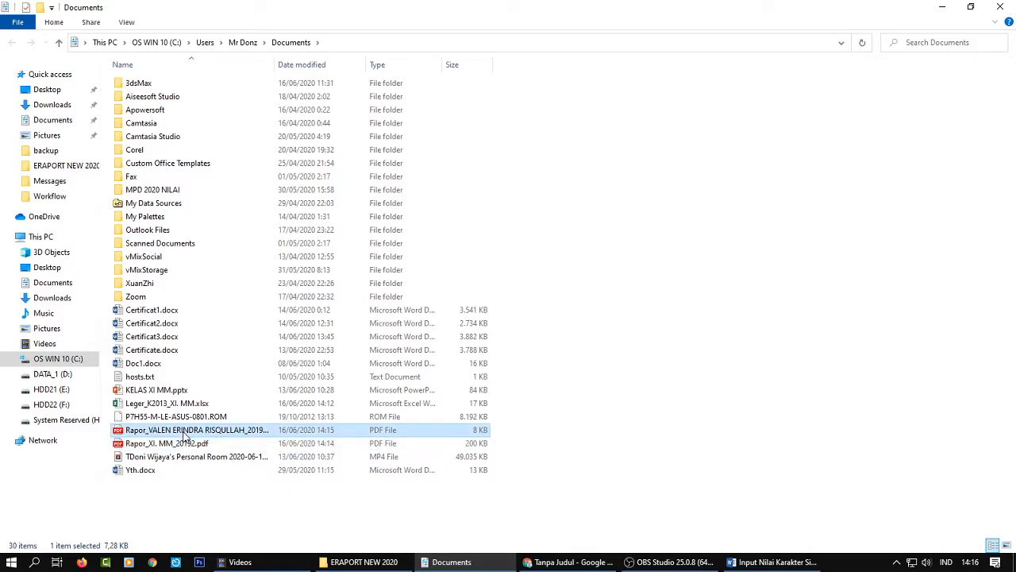
click(238, 443)
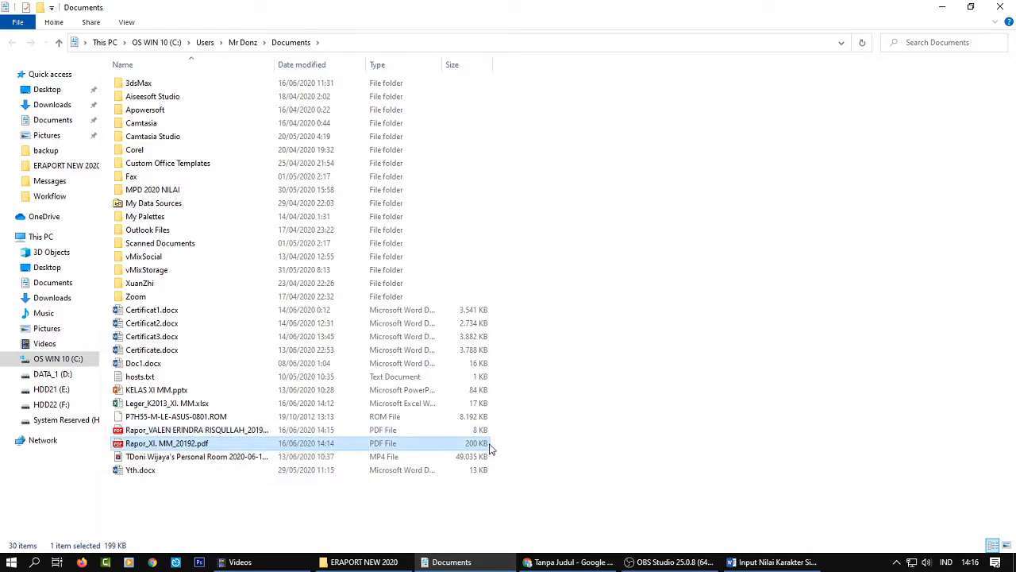
click(270, 431)
double_click(251, 435)
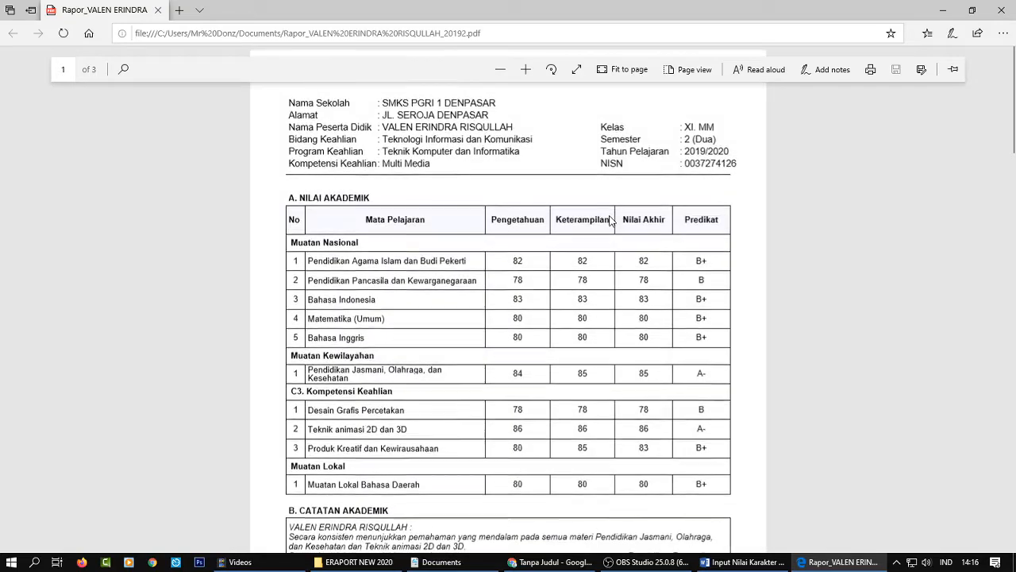
Examine the individual student's three-page report, from the academic grades through attendance and promotion to the character development notes
scroll(686, 216, down, 5)
scroll(681, 216, down, 10)
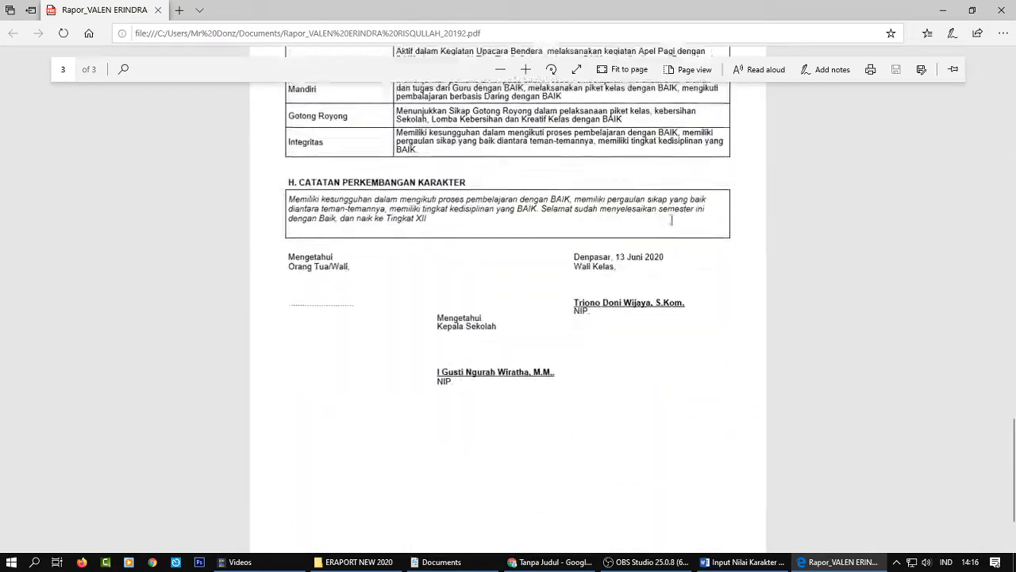
scroll(647, 179, up, 8)
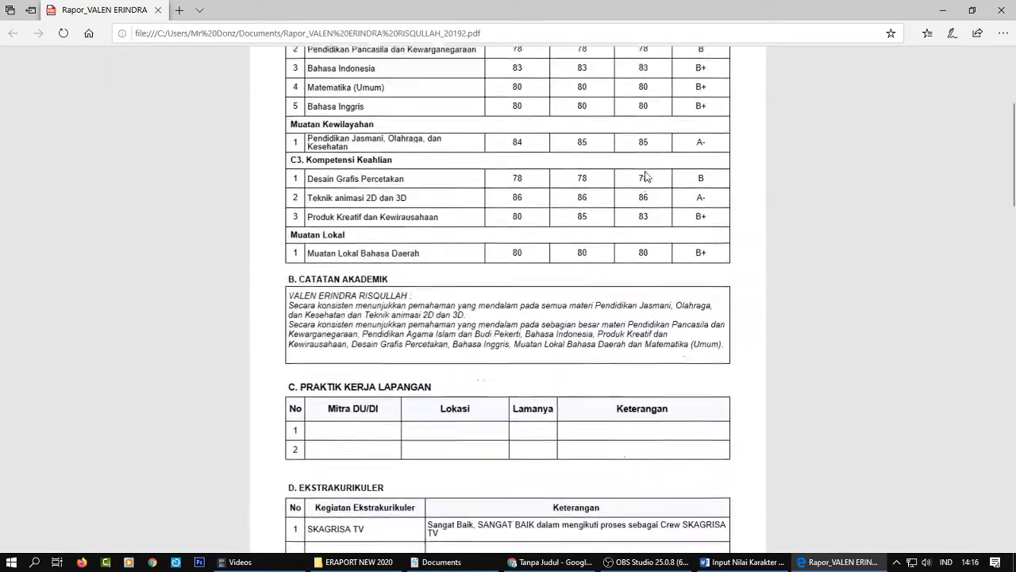
scroll(643, 170, down, 10)
scroll(645, 166, down, 10)
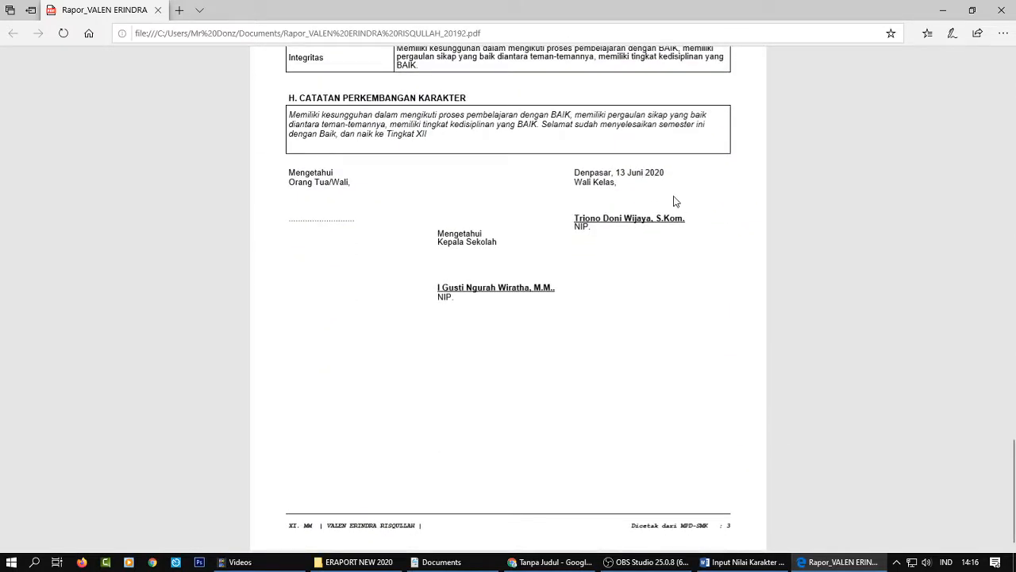
scroll(683, 230, up, 10)
scroll(684, 255, up, 8)
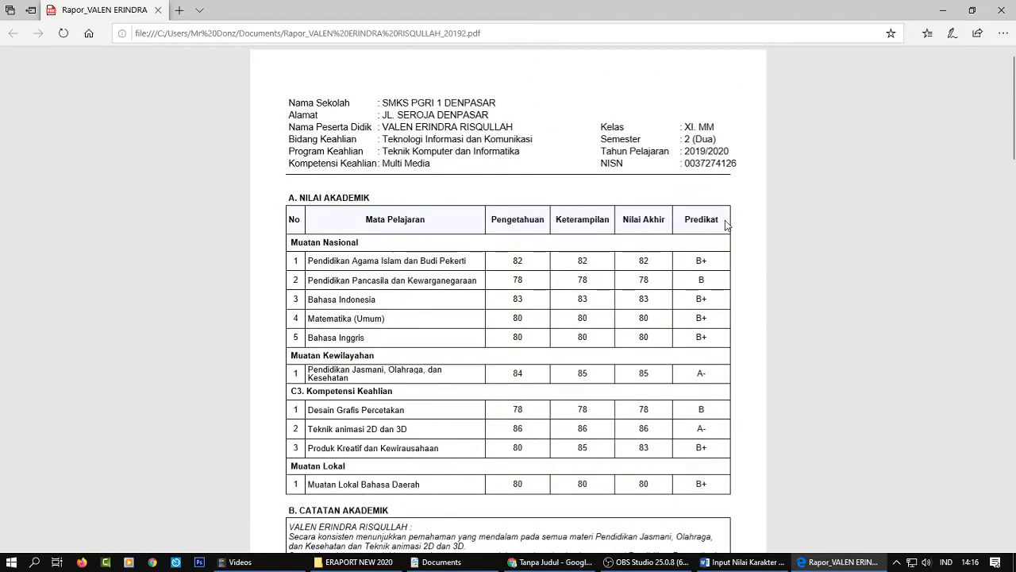
scroll(724, 220, down, 5)
scroll(723, 221, down, 7)
scroll(715, 227, up, 5)
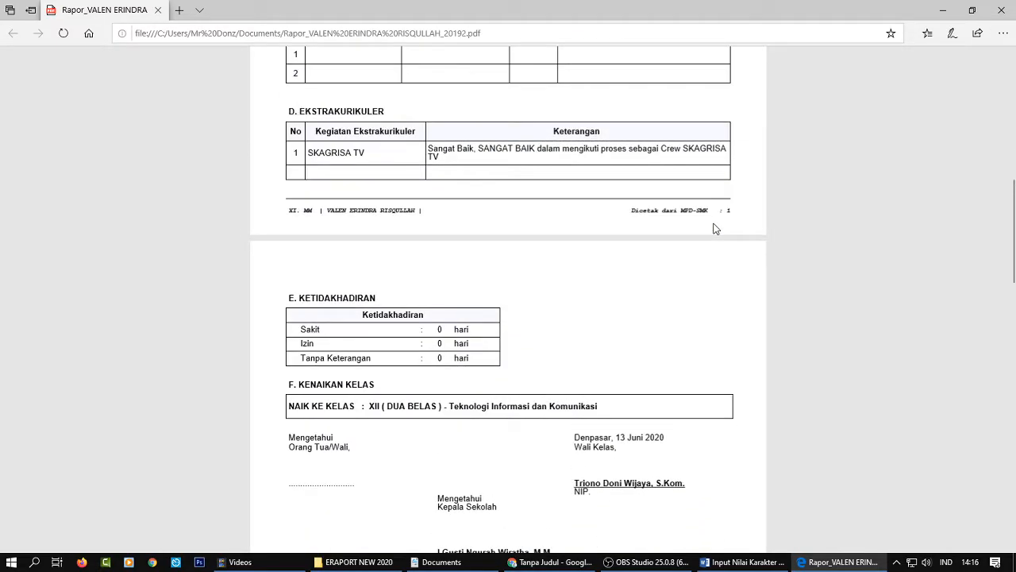
Review the individual student's report from the academic grades to the class promotion section, and close the PDF and the Documents folder
scroll(715, 229, up, 5)
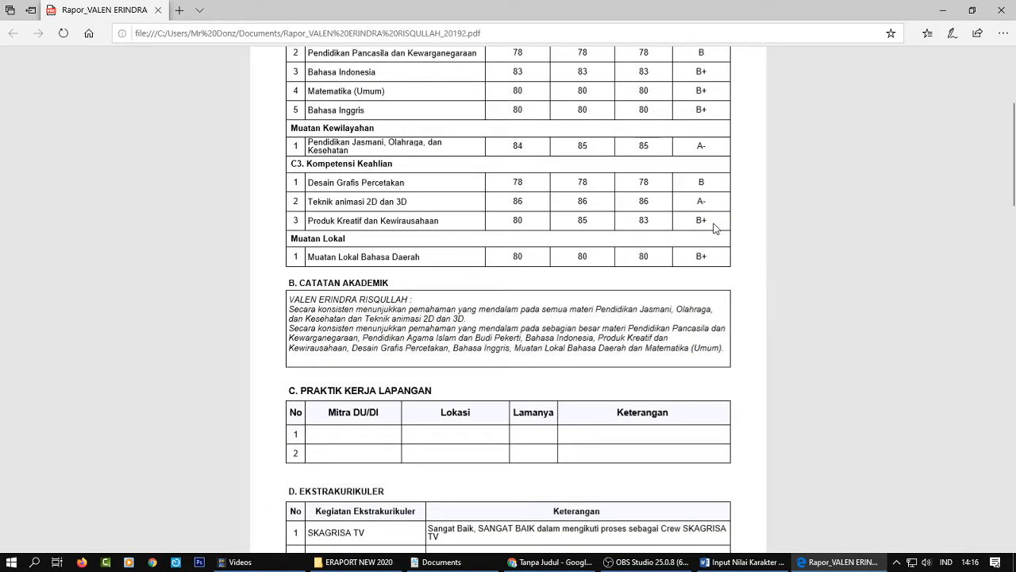
scroll(715, 227, up, 3)
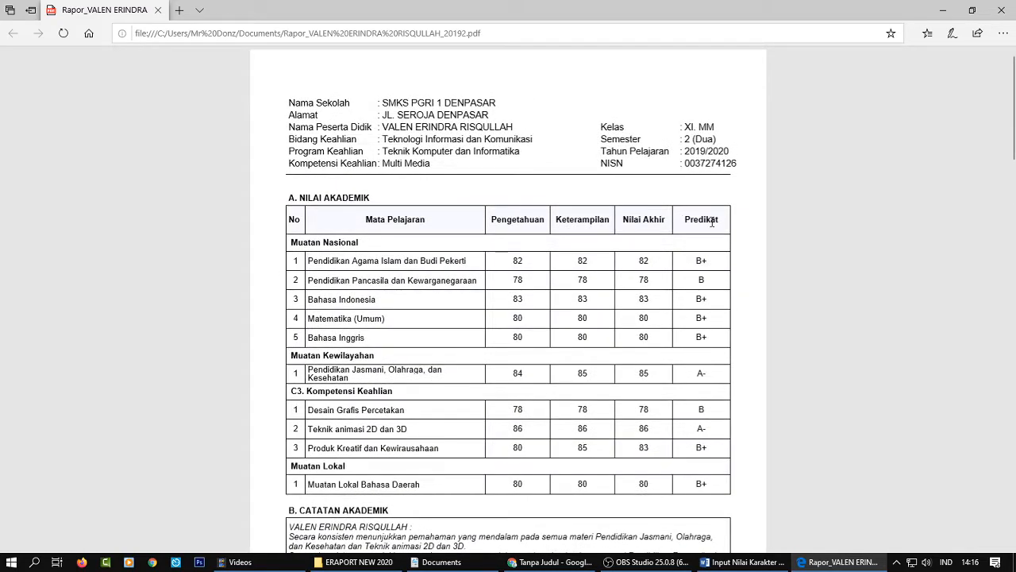
scroll(712, 225, down, 8)
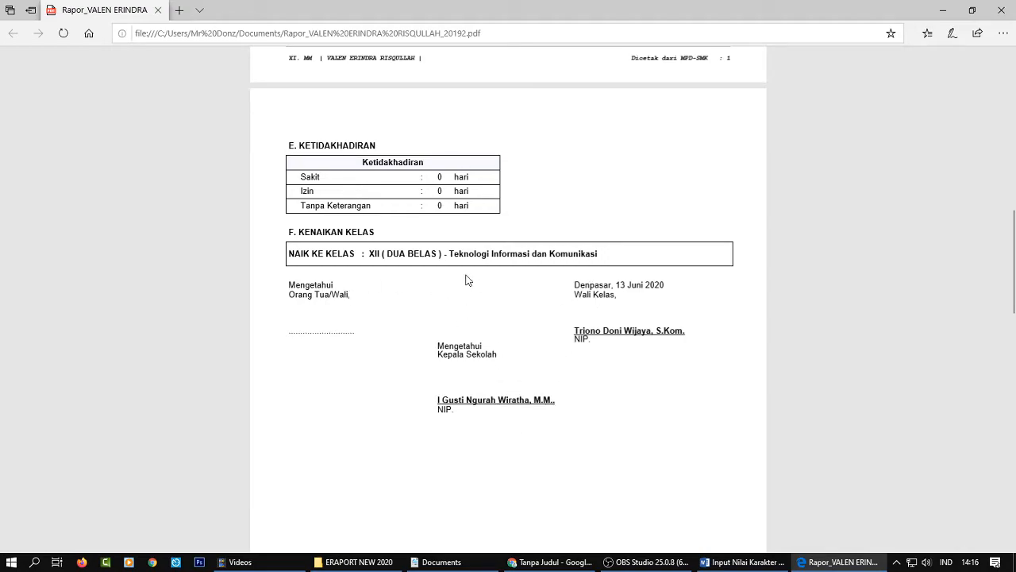
click(1007, 16)
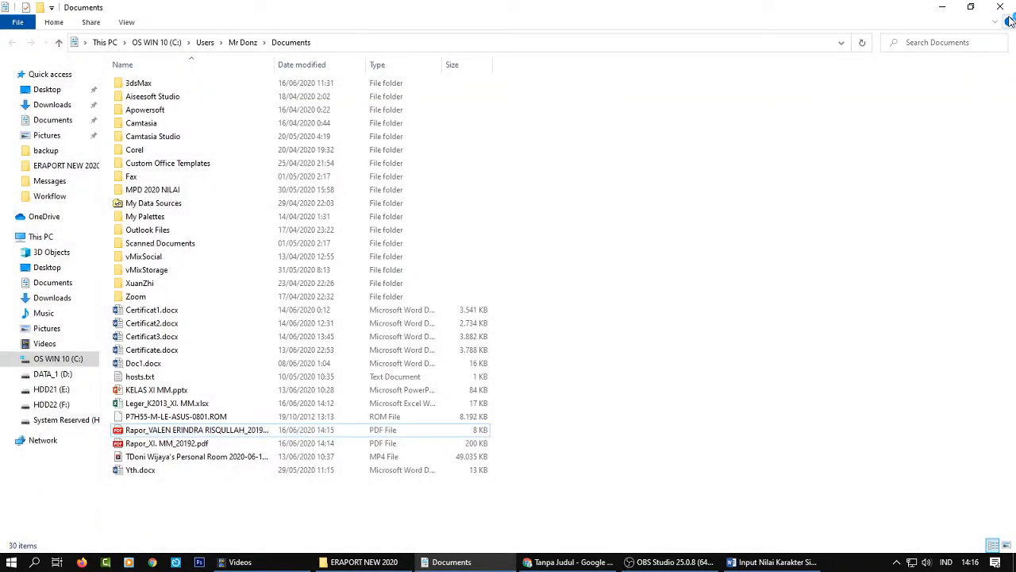
click(1000, 7)
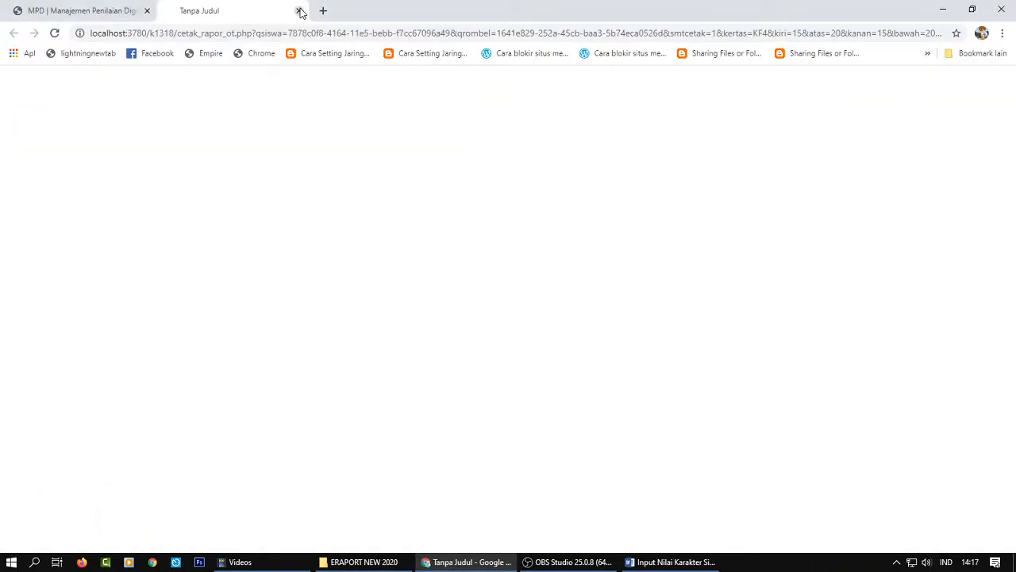
Close the blank report print page and return from the report card list to the homeroom teacher's Halaman Depan dashboard
click(299, 10)
scroll(731, 311, up, 3)
scroll(749, 300, up, 10)
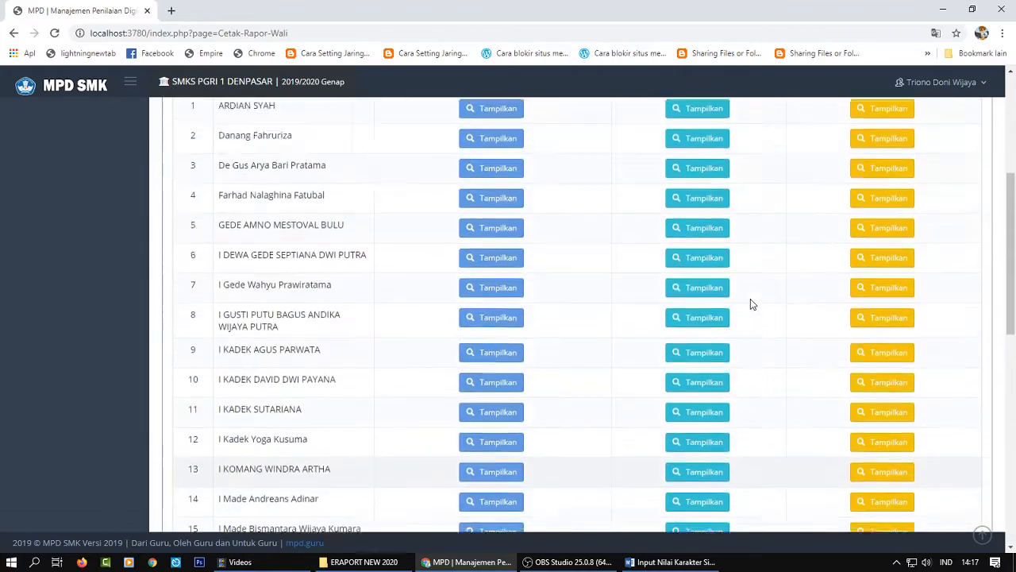
click(47, 123)
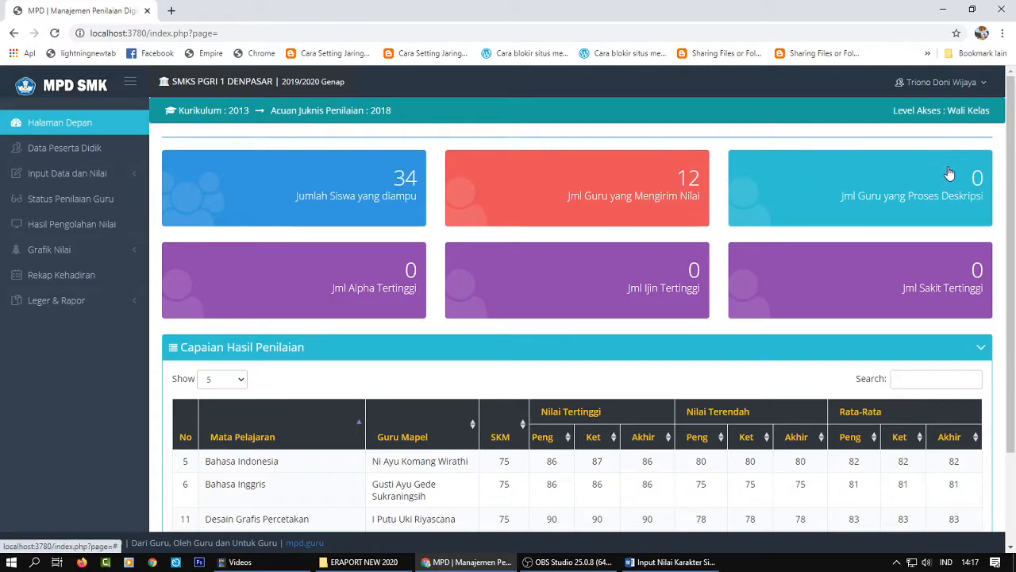
click(958, 88)
click(709, 81)
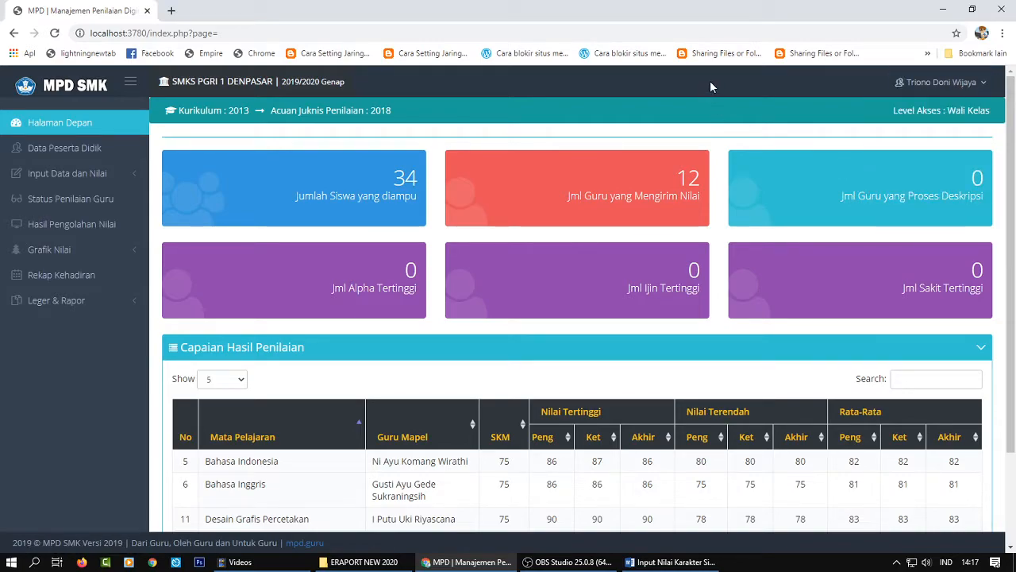